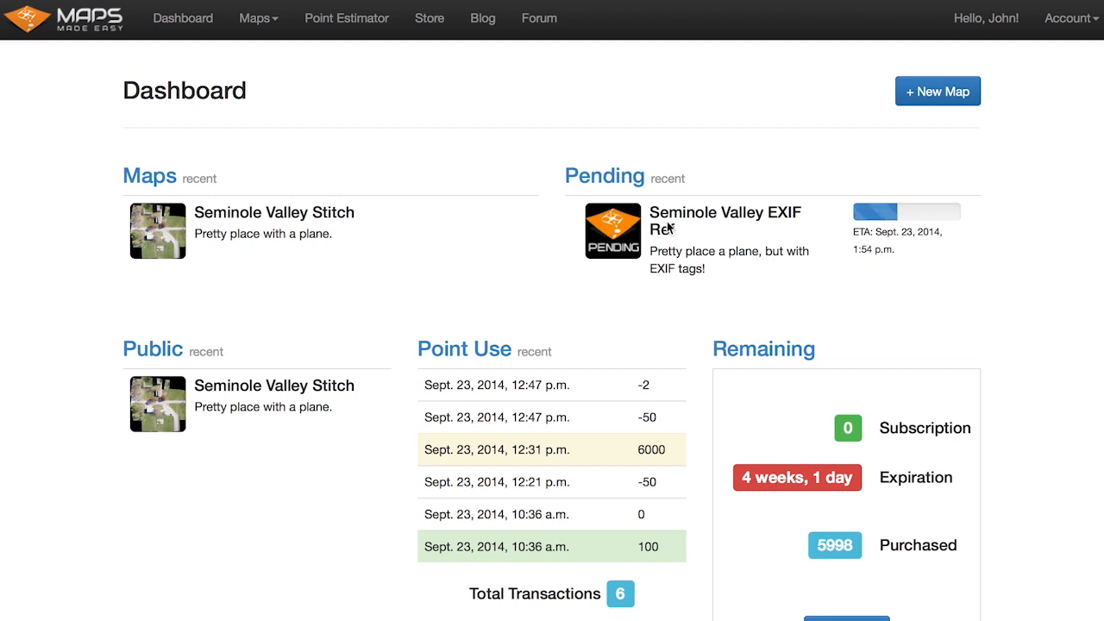
Create a new map using the Georeferenced Map (w/basemap) workflow
click(947, 90)
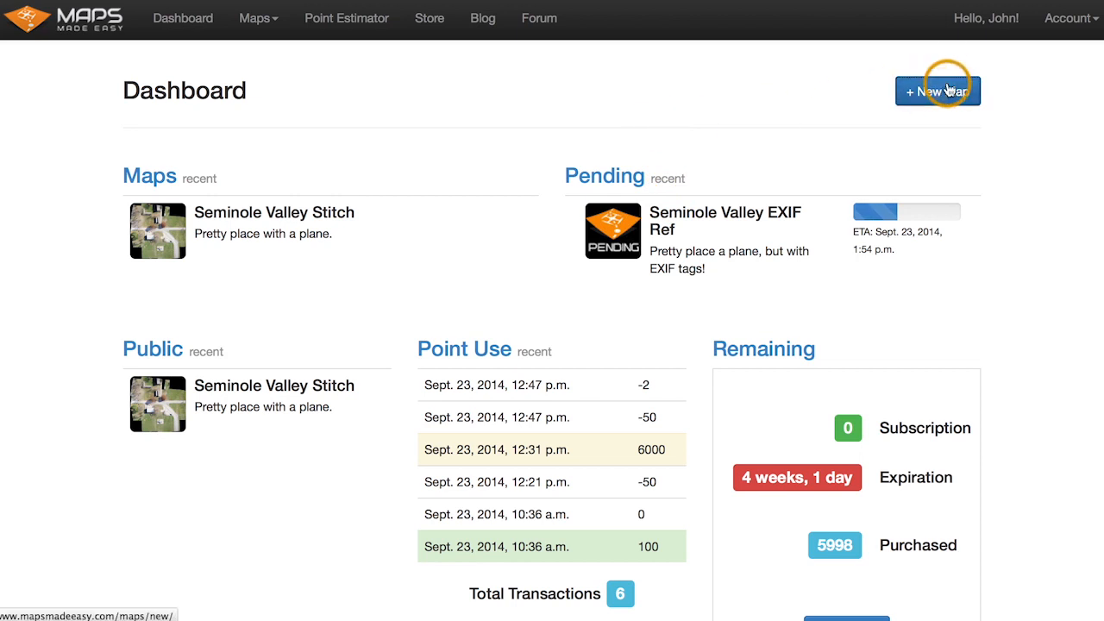
scroll(1054, 153, down, 2)
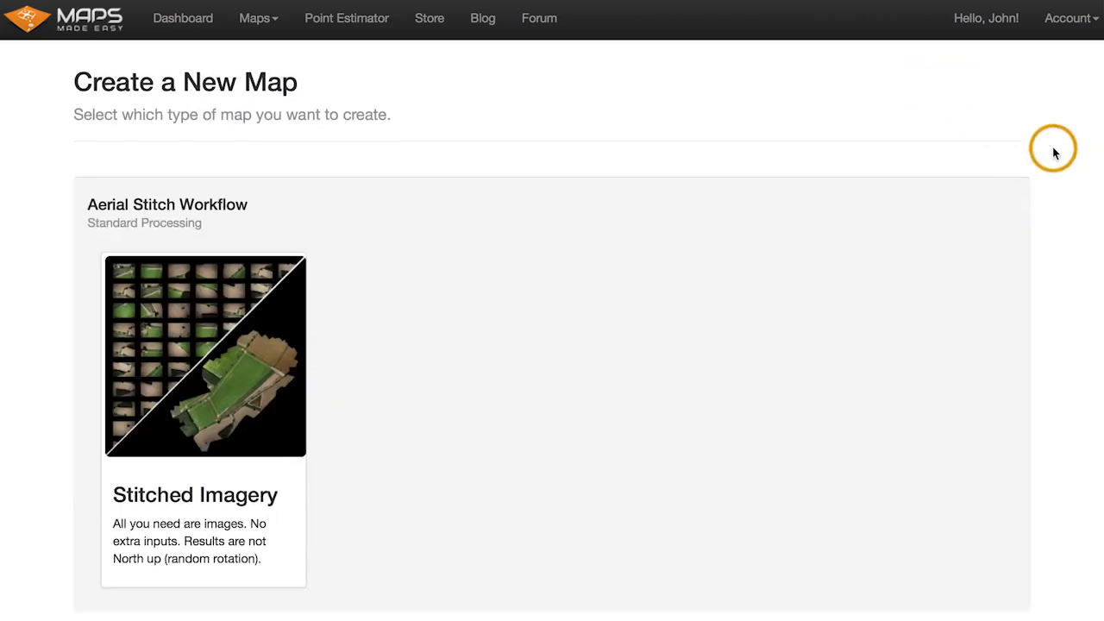
scroll(1054, 153, down, 5)
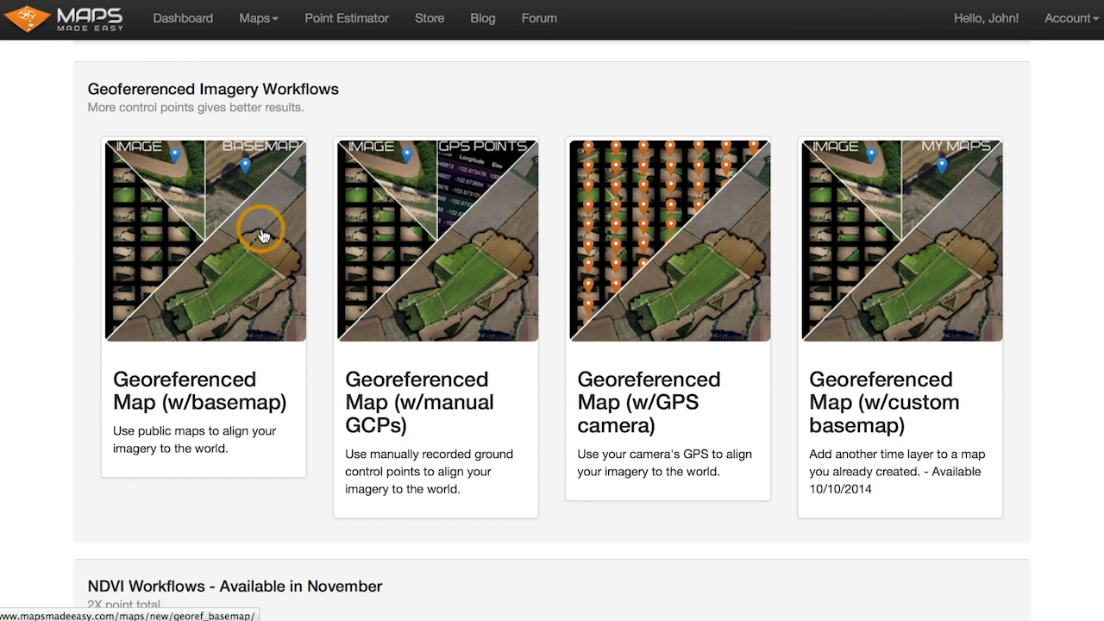
click(210, 222)
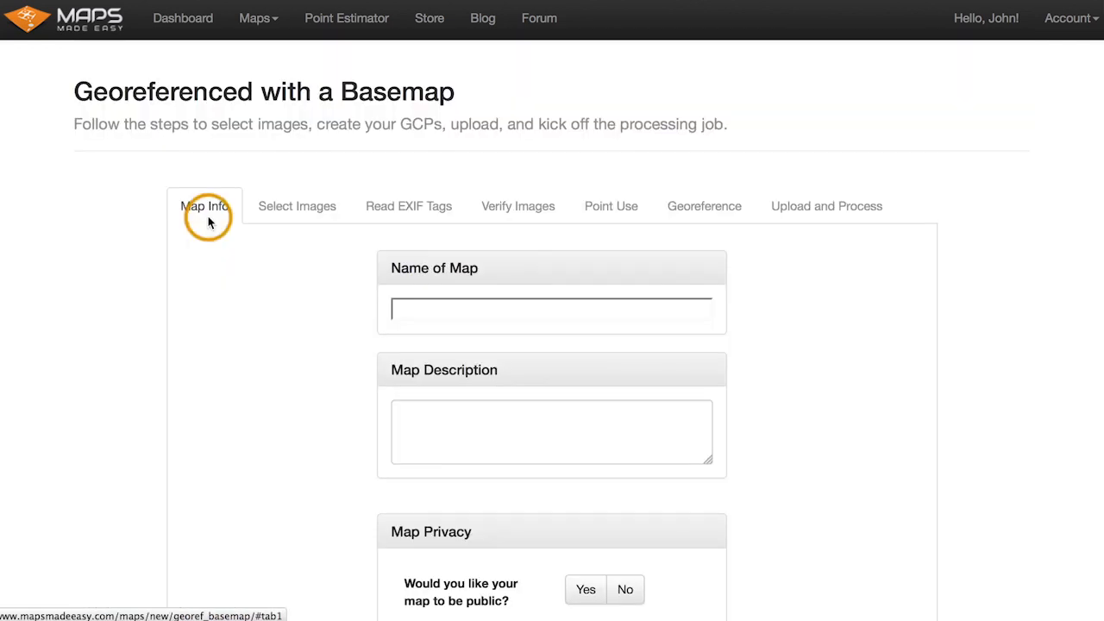
Name the map "Seminole Valley Basemap Ref"
scroll(205, 238, down, 1)
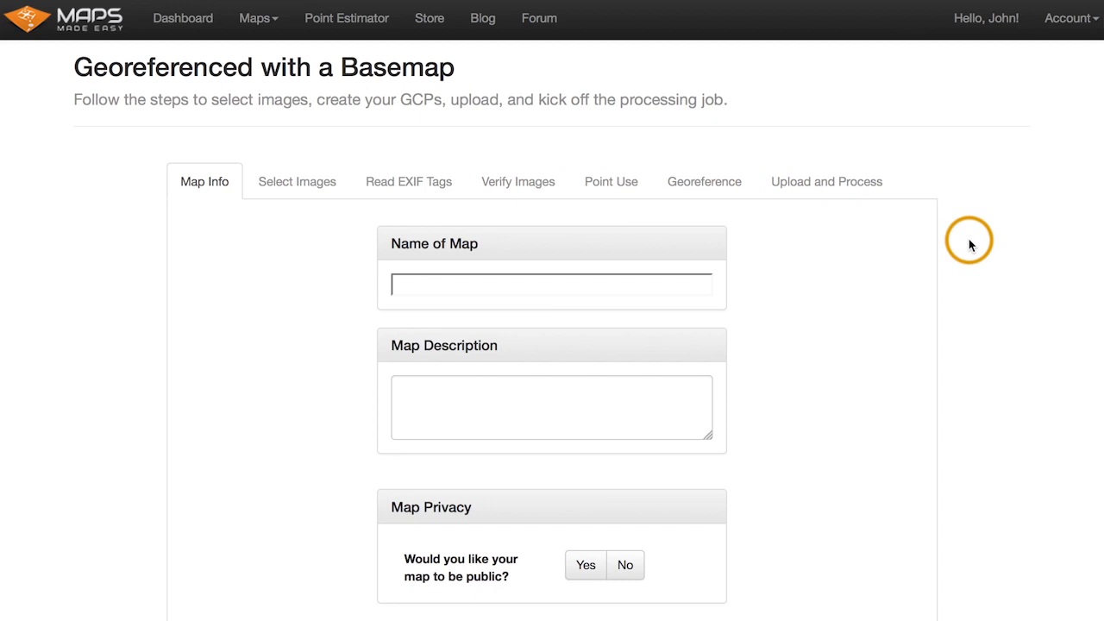
scroll(969, 246, down, 4)
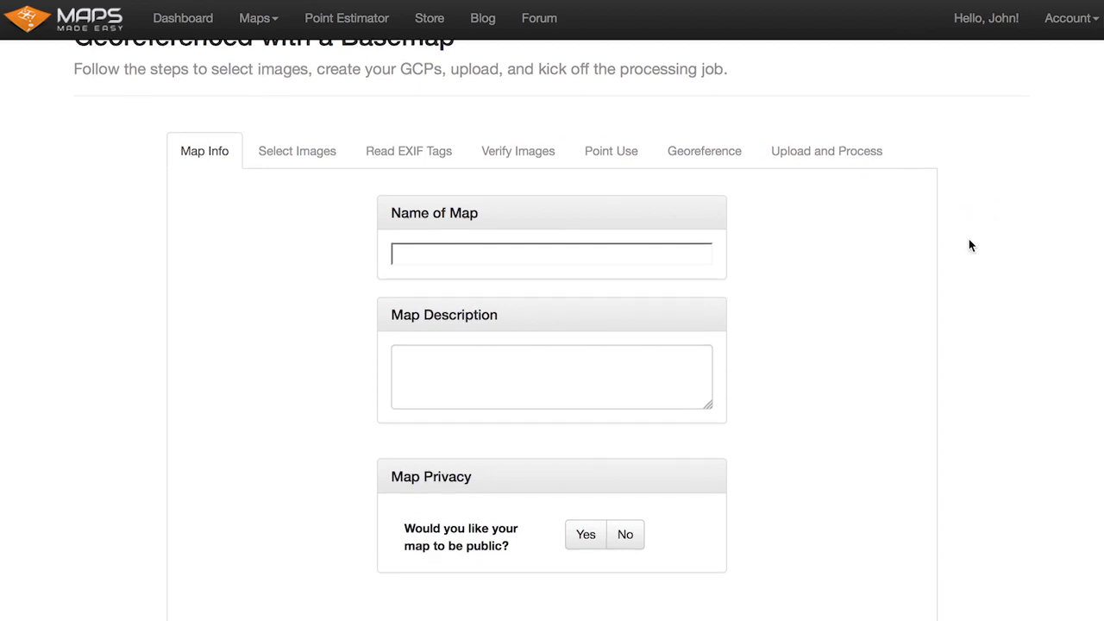
scroll(969, 244, down, 1)
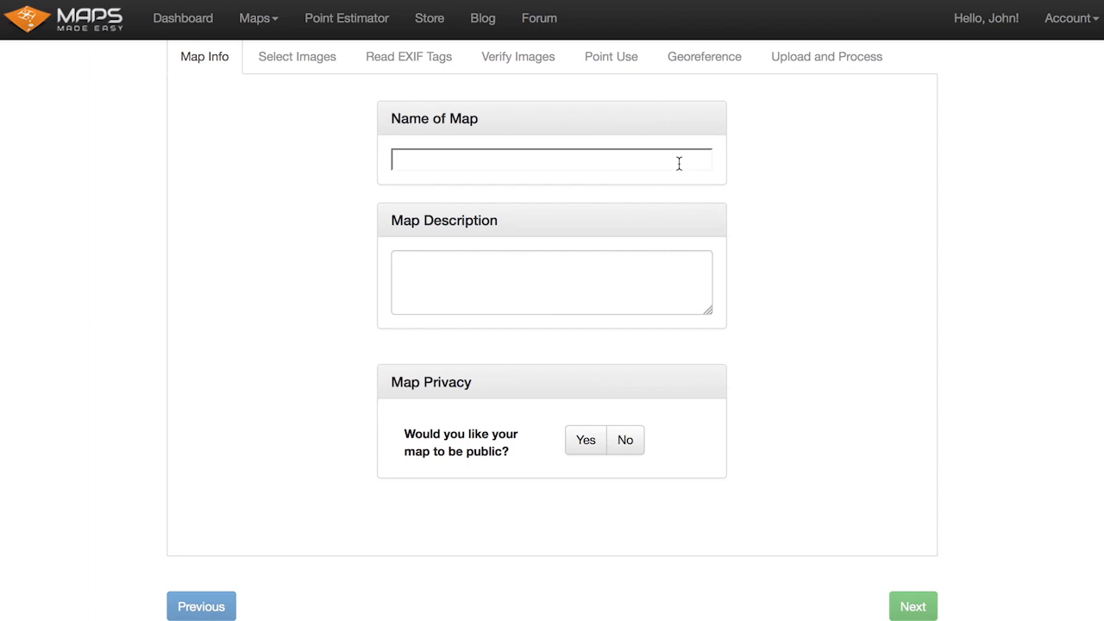
text(Seminole)
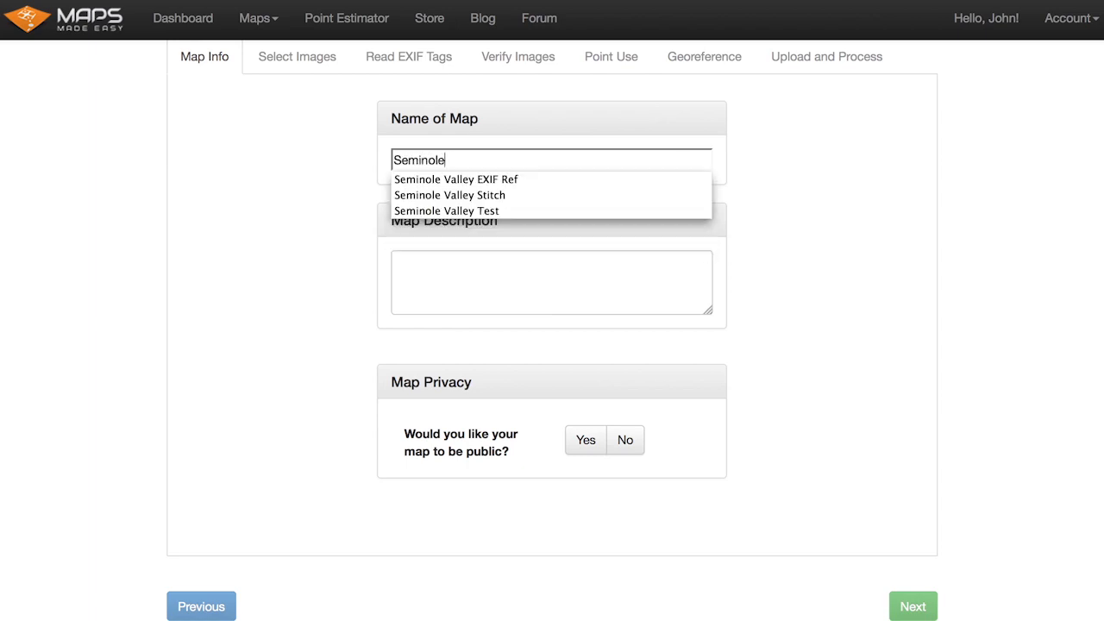
text( Vall)
key(BackSpace)
text(ley Basemap)
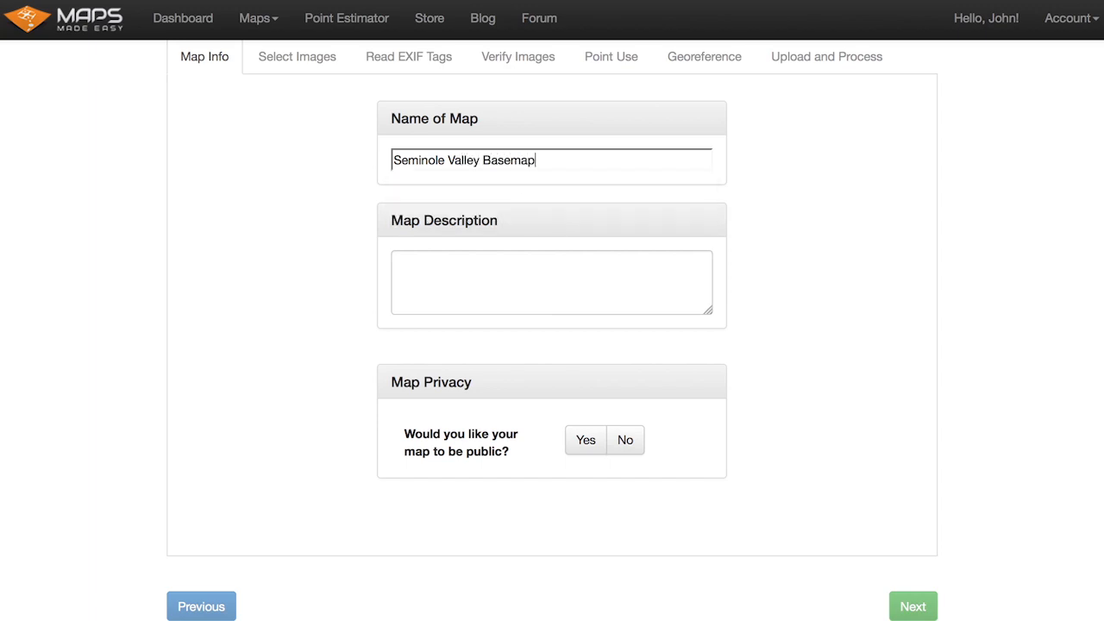
text( Reg)
key(BackSpace)
text(f)
Enter "Pretty trees and GCPs." as the map description
click(589, 286)
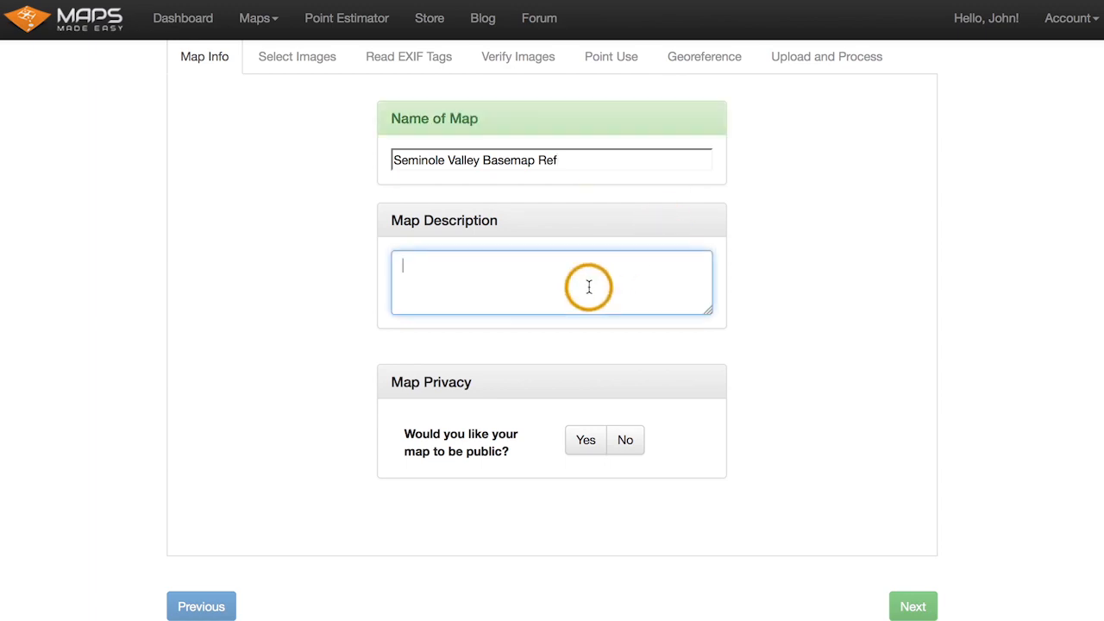
text(Pretty )
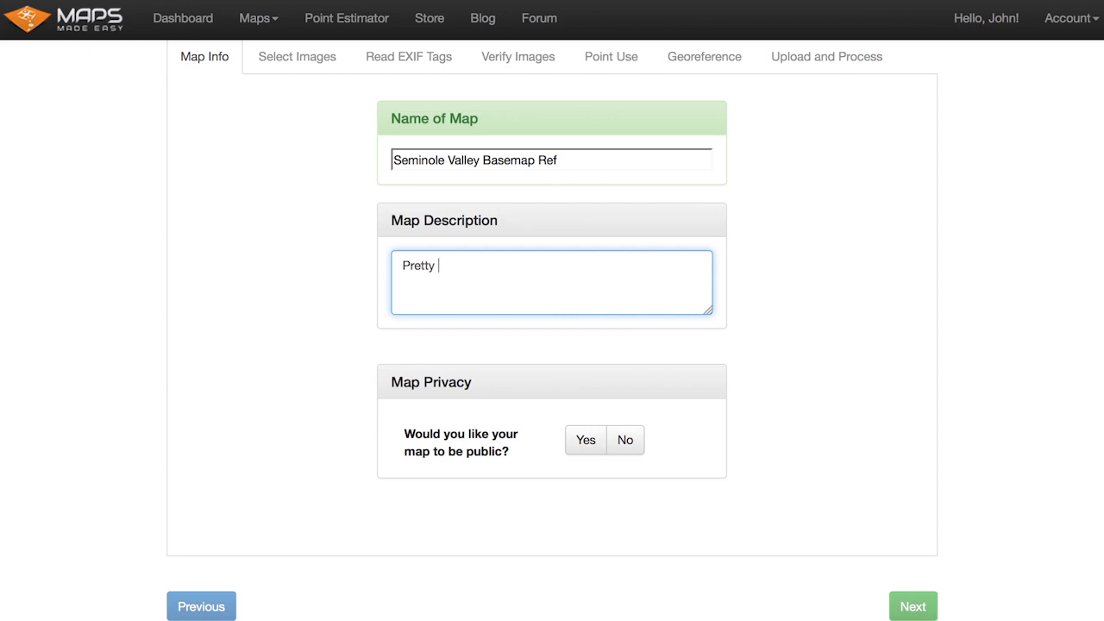
text(trees and GCPs.)
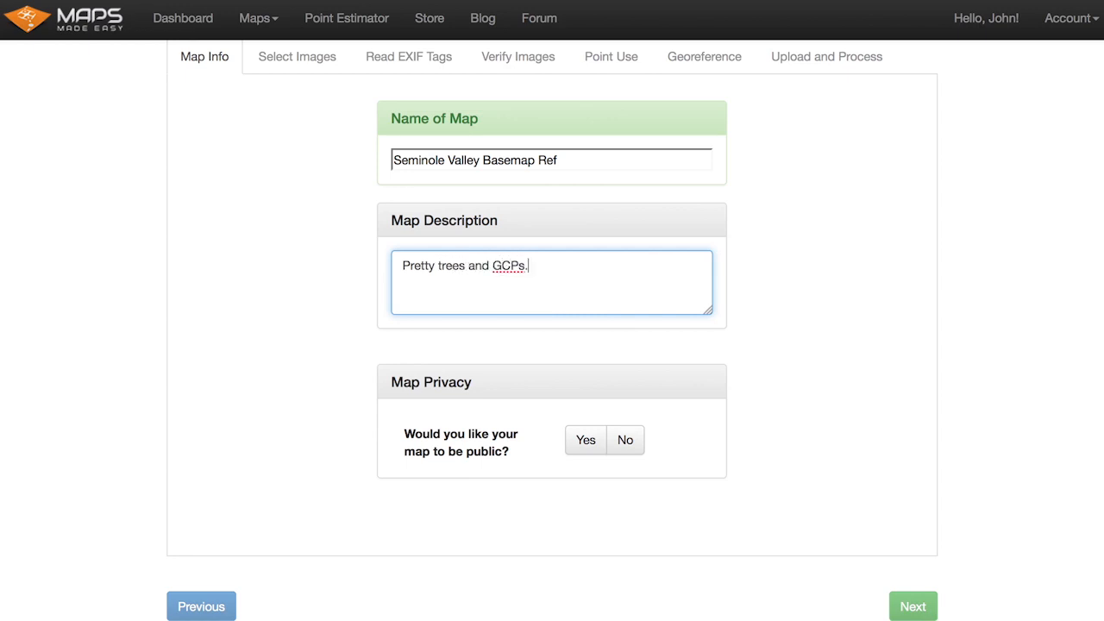
click(609, 347)
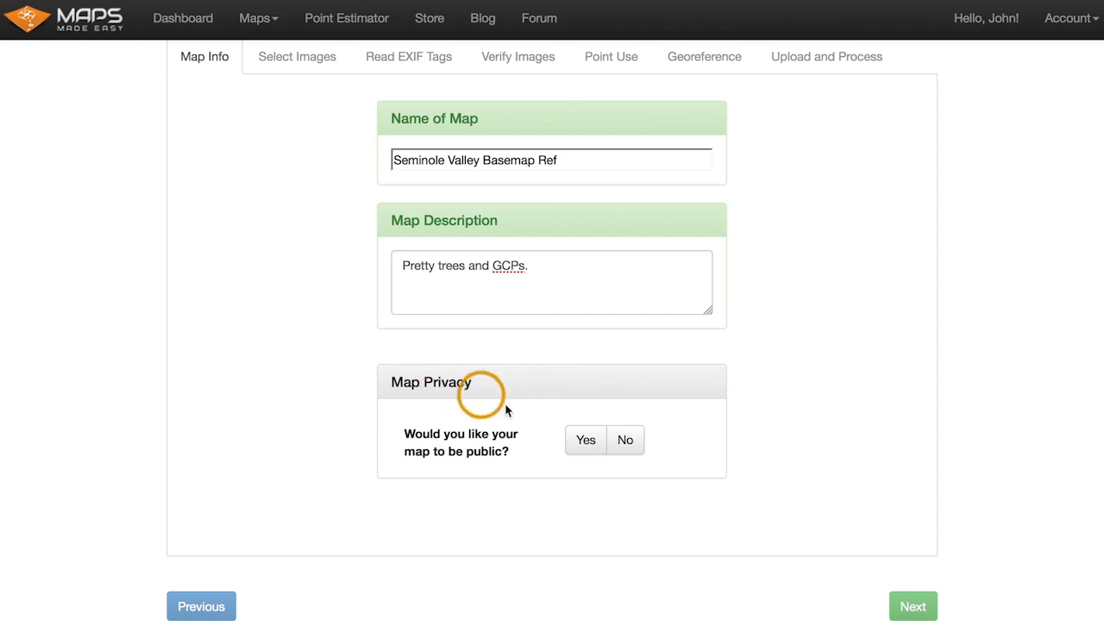
Make the map public and proceed to the image selection stage
click(584, 439)
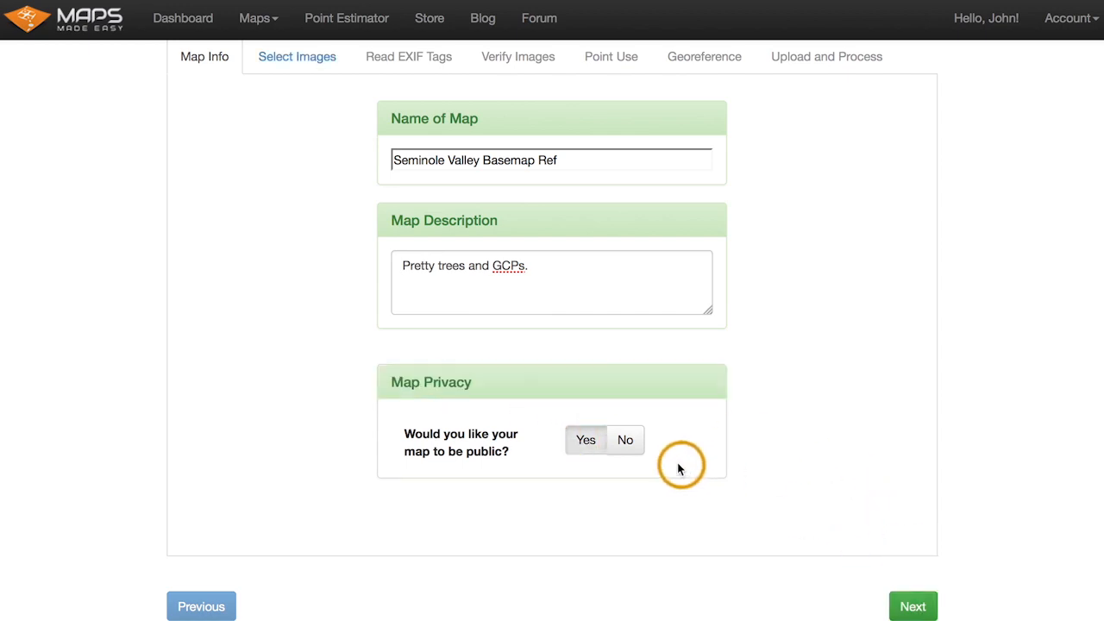
click(623, 442)
click(585, 441)
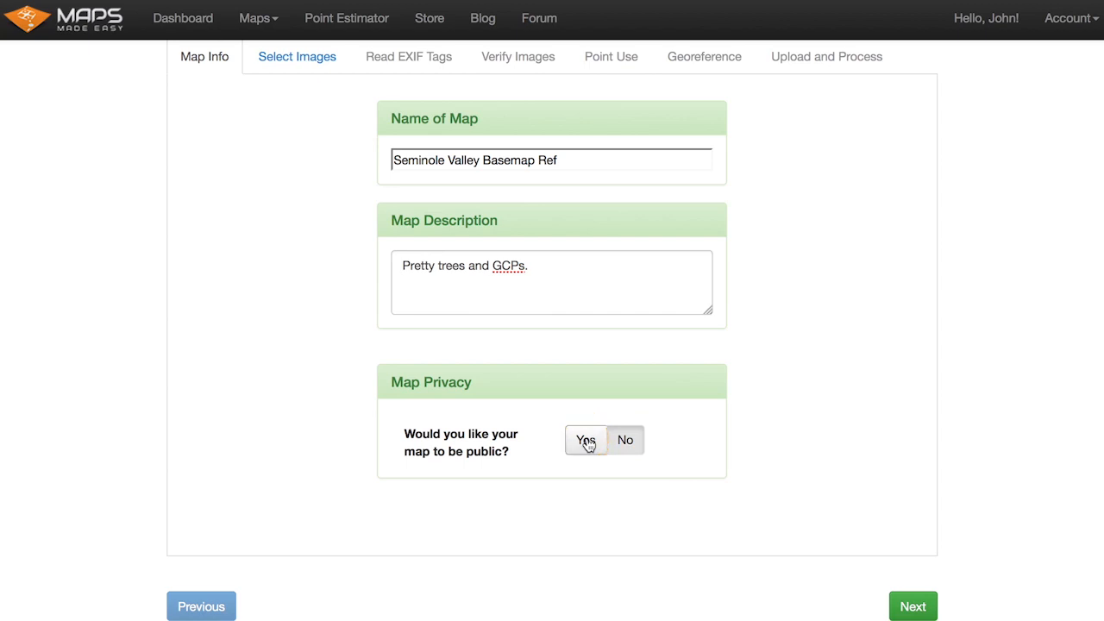
click(912, 606)
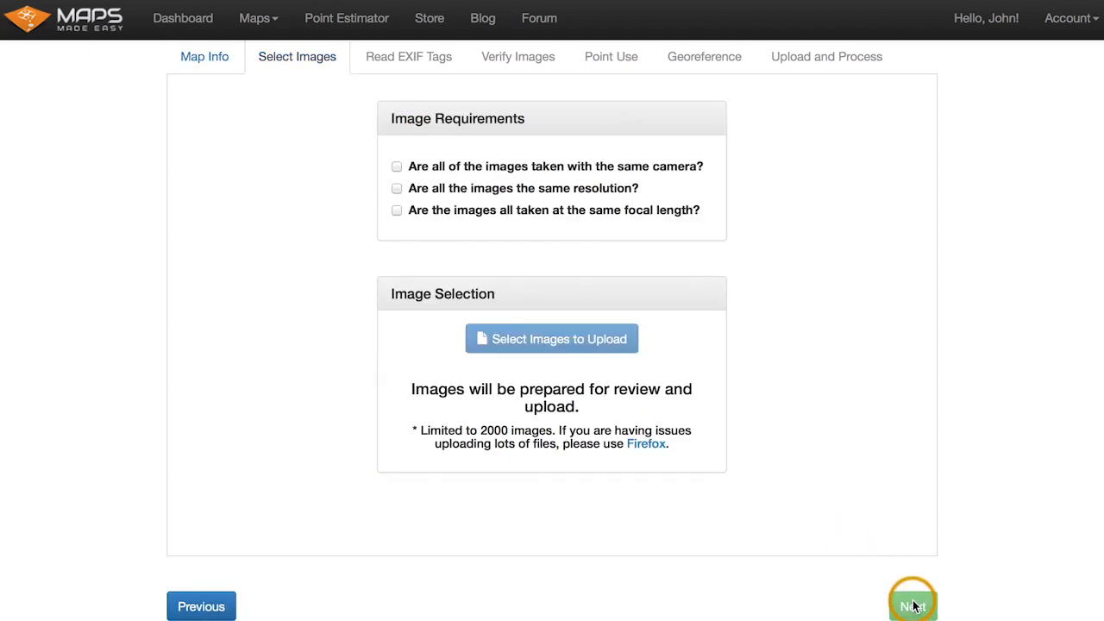
Confirm that all images share the same camera, the same resolution and the same focal length
click(496, 166)
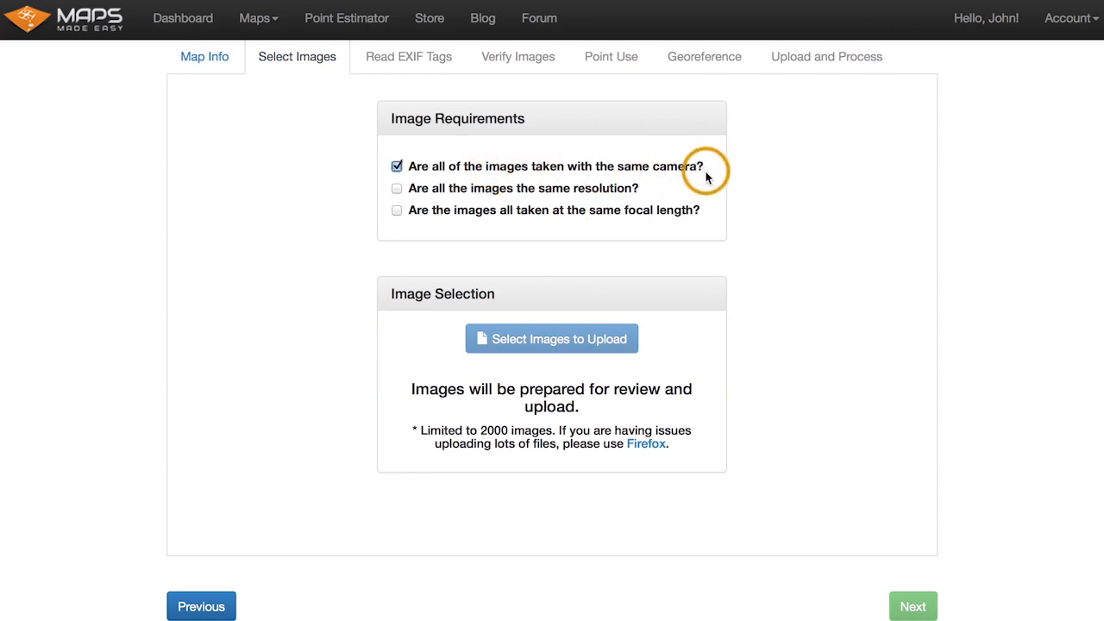
click(567, 191)
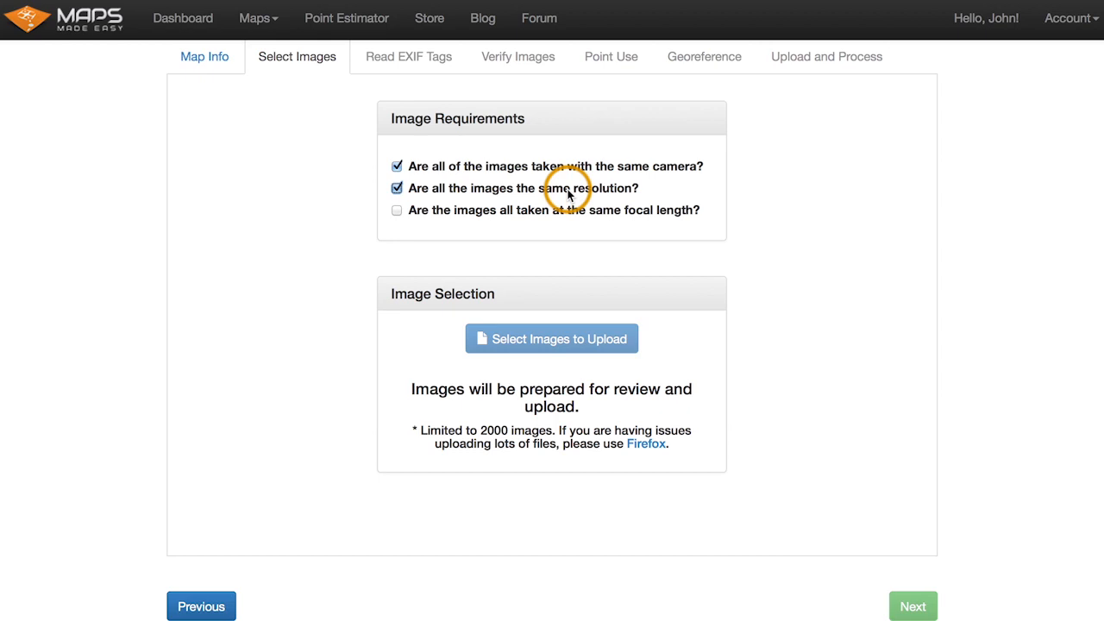
click(650, 212)
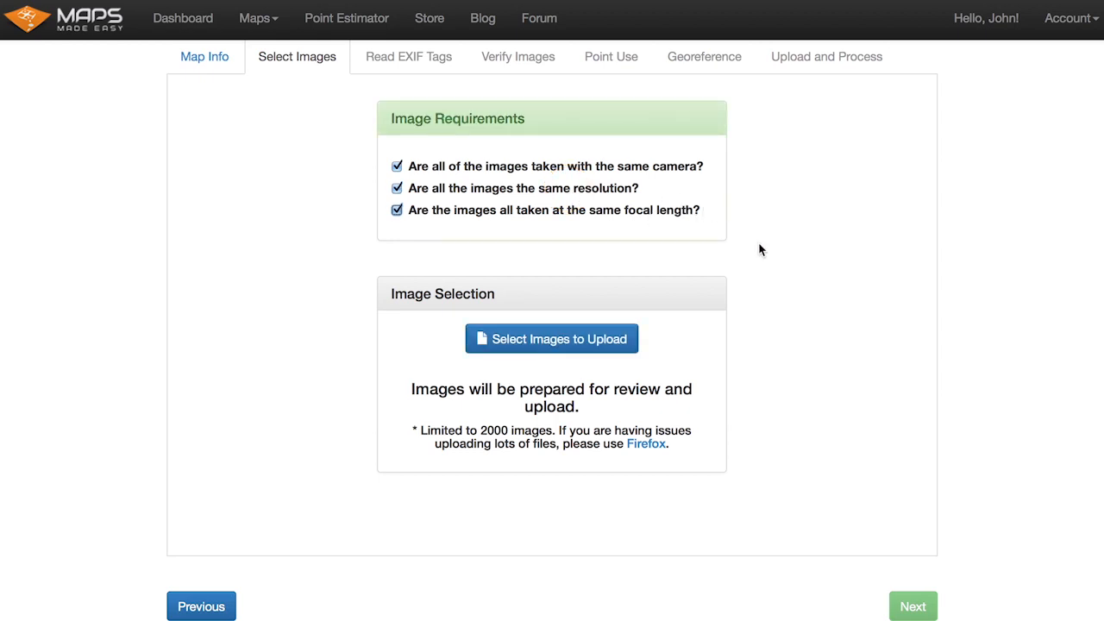
Open the file chooser for the upload and select all JPG images from DSC00387 to DSC00402
click(557, 342)
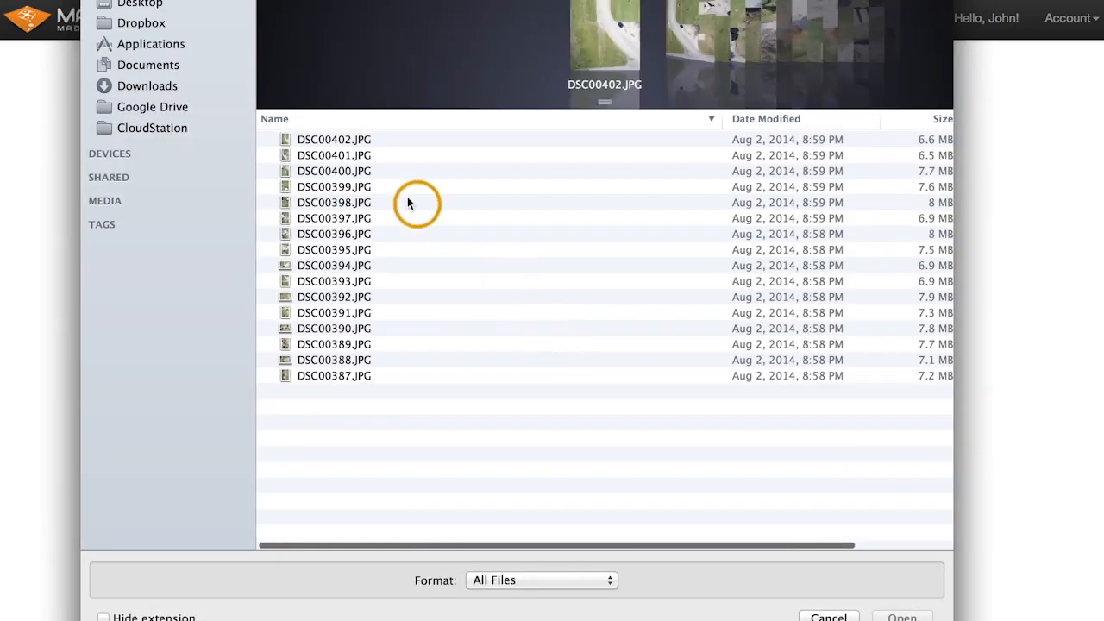
key(super+a)
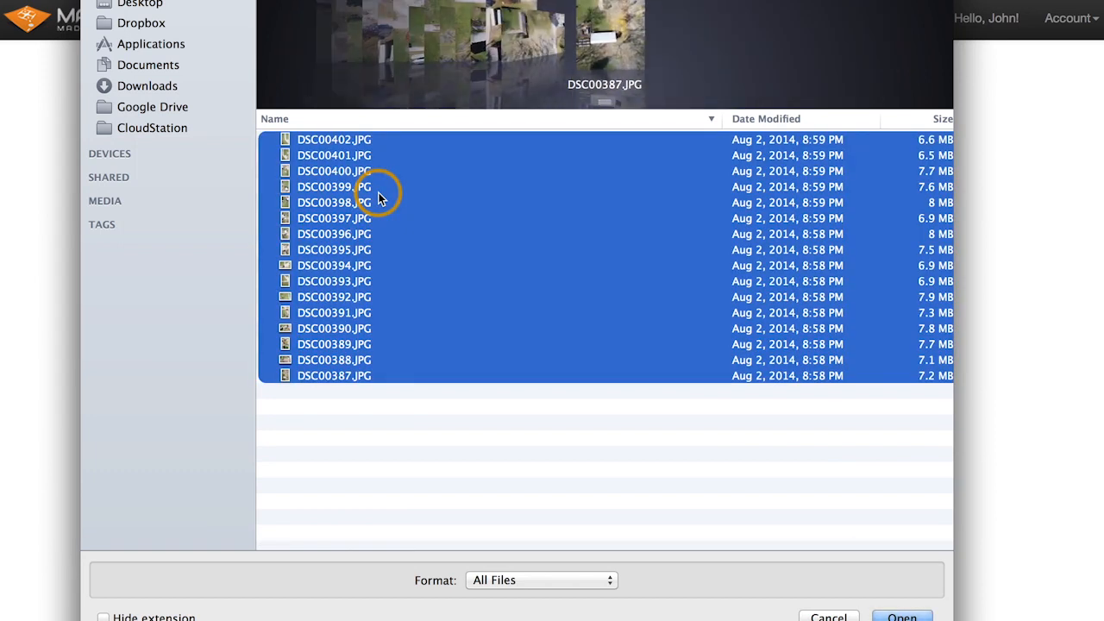
Enlarge the image preview area and examine the aerial photos one after another, comparing the ground covered by neighbouring shots
drag(605, 117, 582, 375)
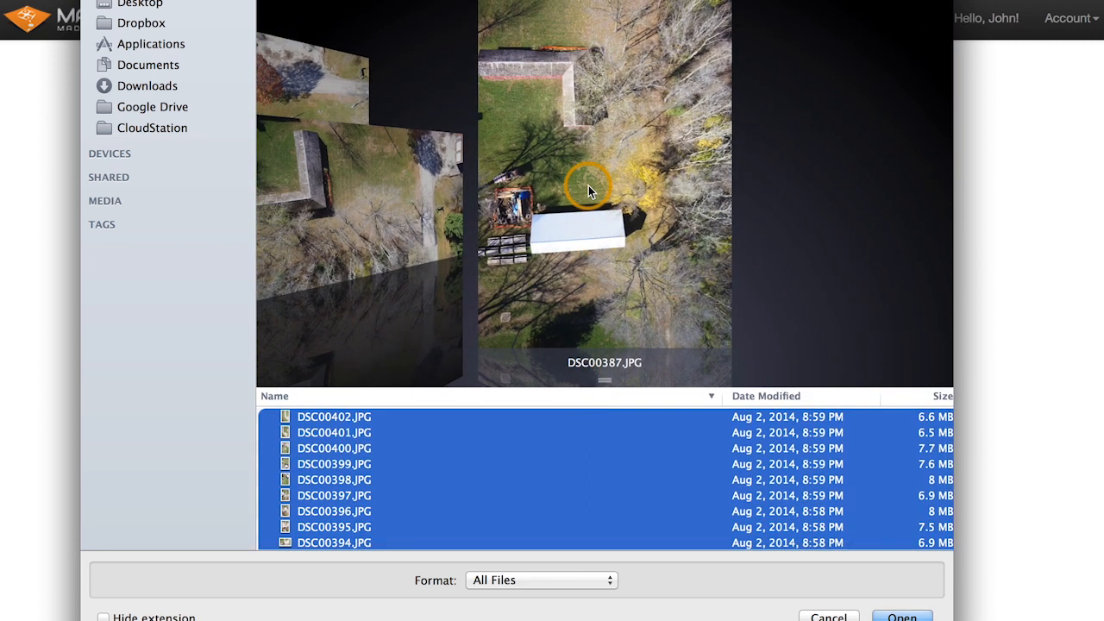
scroll(590, 191, left, 15)
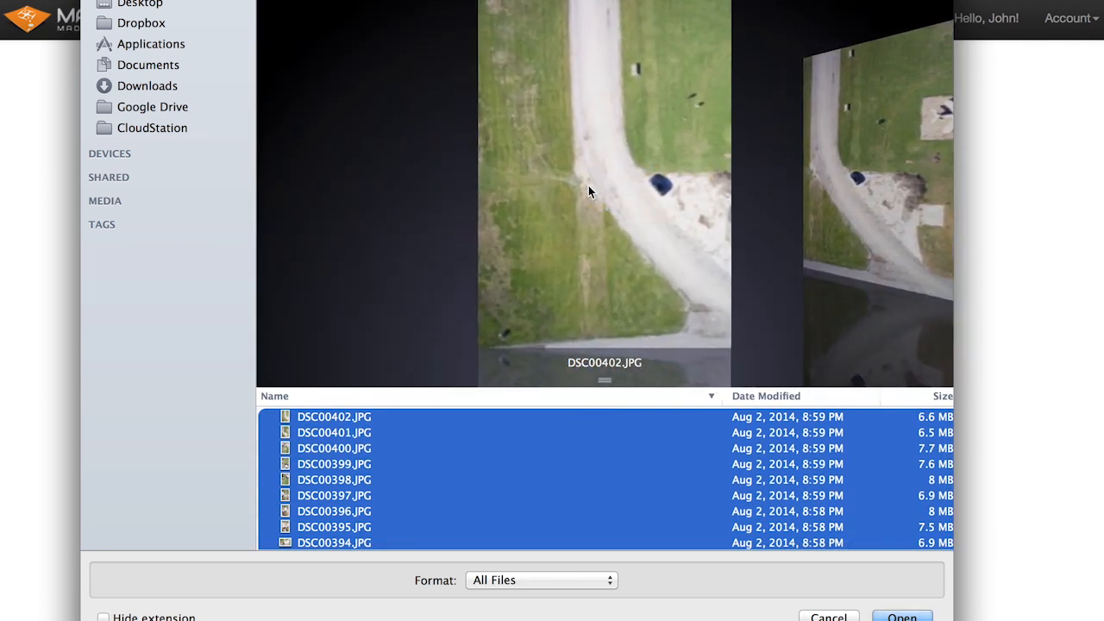
scroll(588, 186, right, 2)
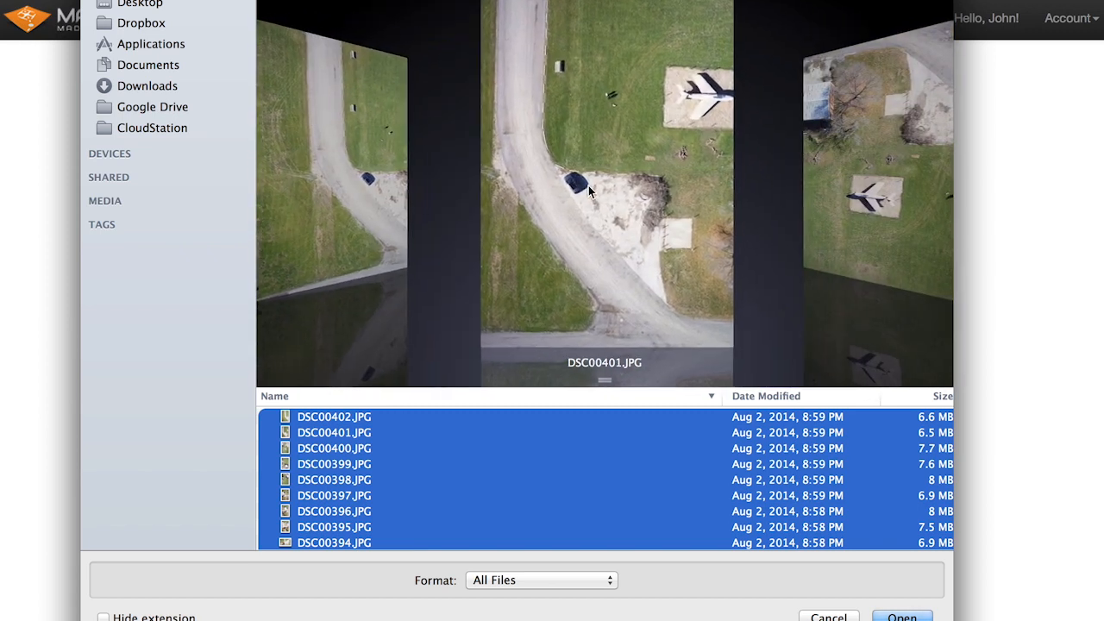
scroll(588, 185, left, 2)
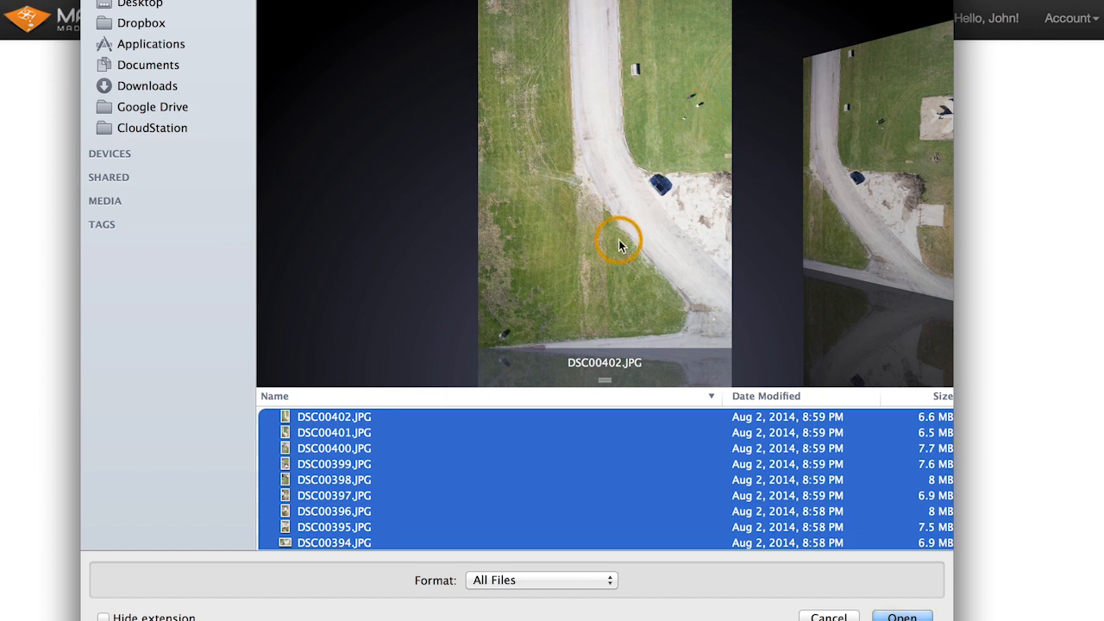
scroll(619, 245, right, 2)
scroll(620, 245, left, 2)
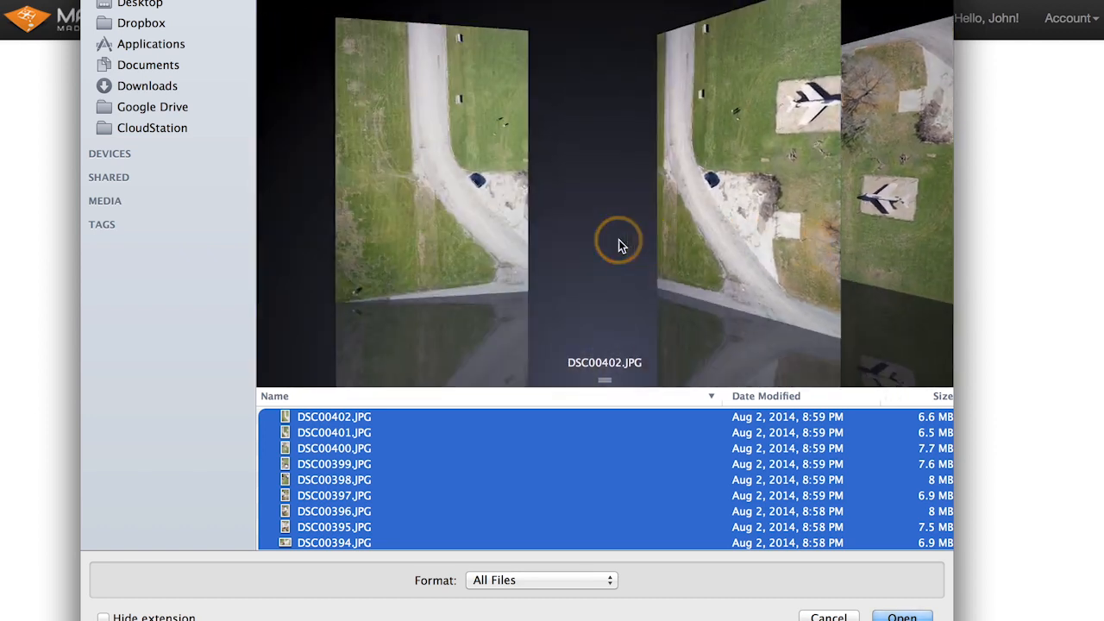
scroll(621, 246, right, 1)
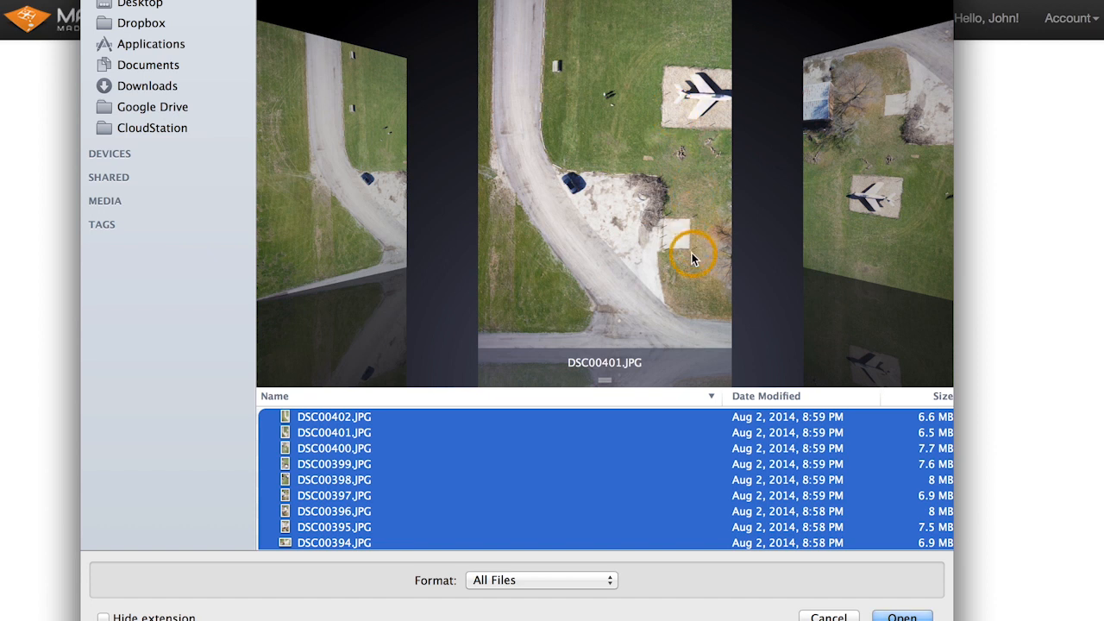
scroll(675, 240, right, 1)
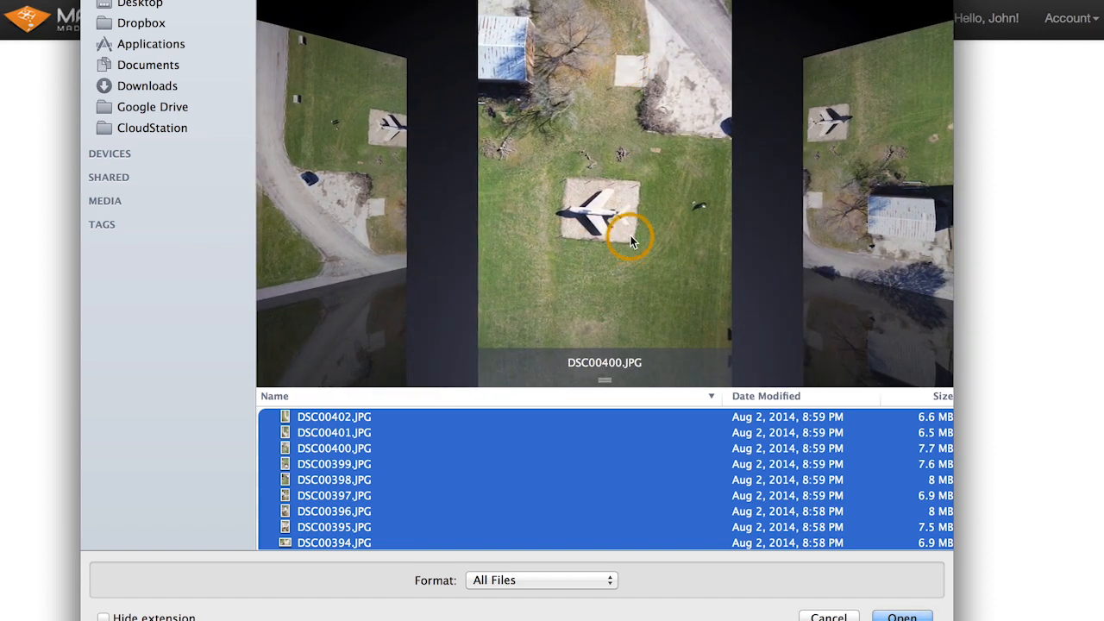
scroll(638, 165, right, 1)
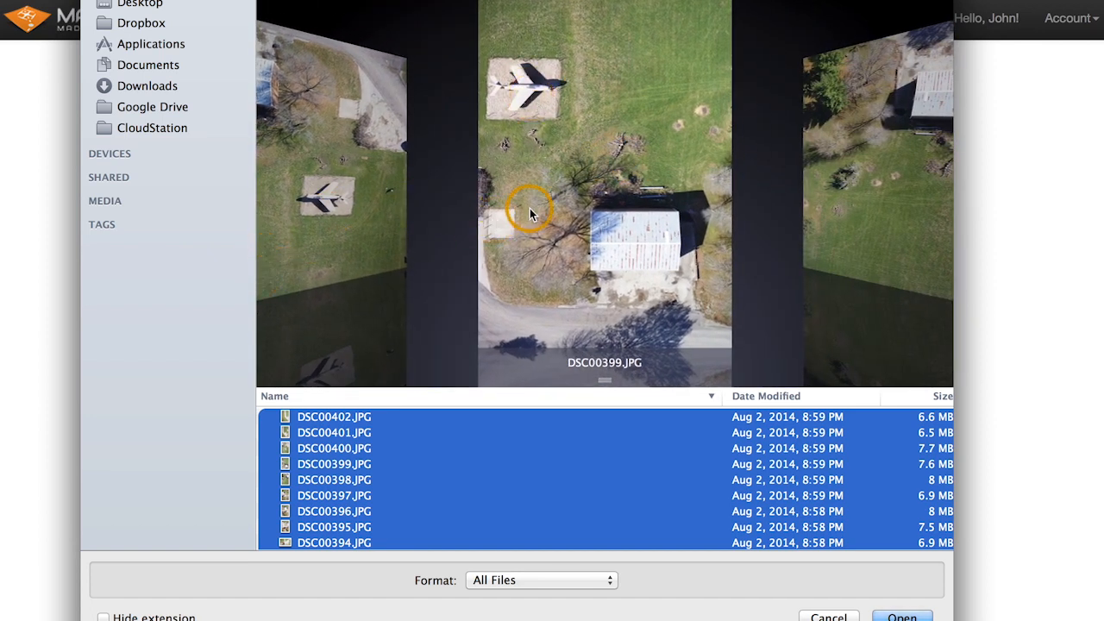
scroll(529, 208, right, 1)
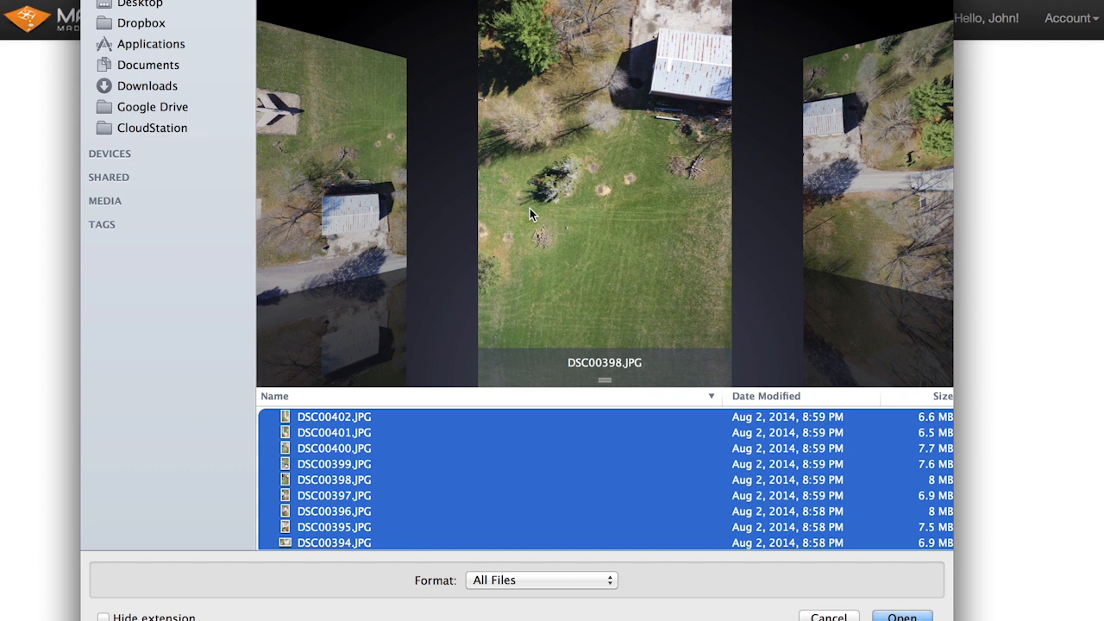
scroll(530, 208, right, 1)
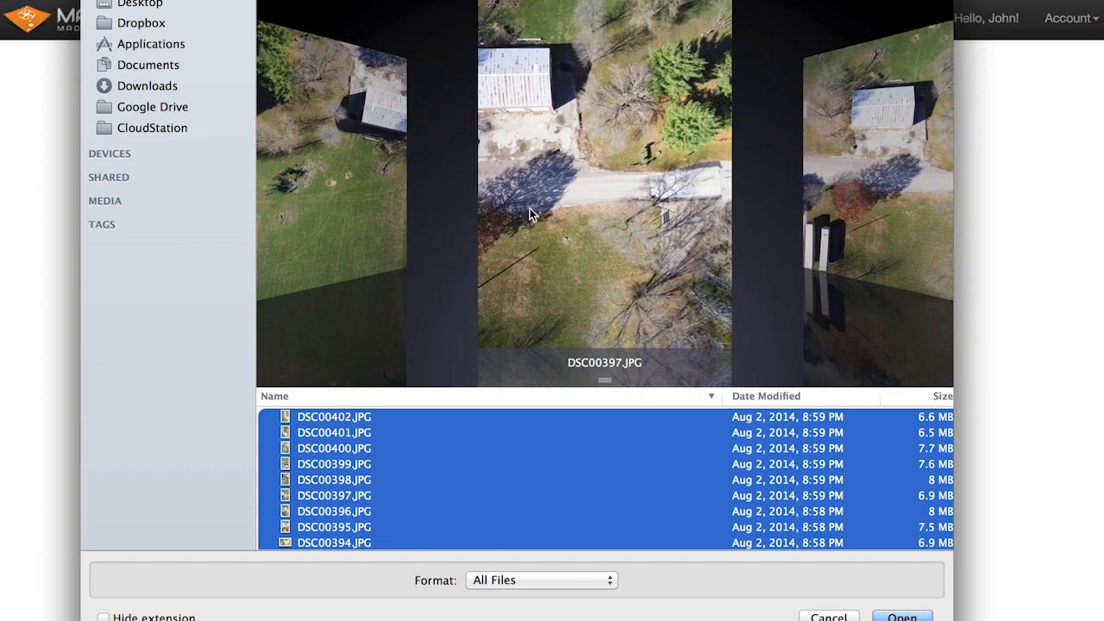
scroll(529, 213, right, 2)
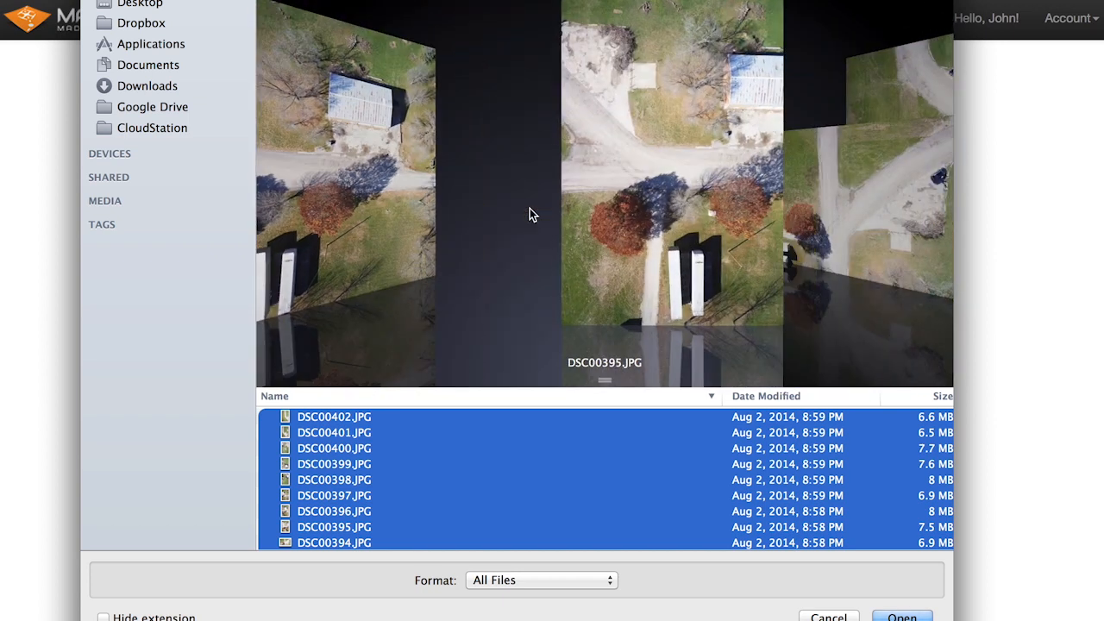
scroll(529, 213, right, 1)
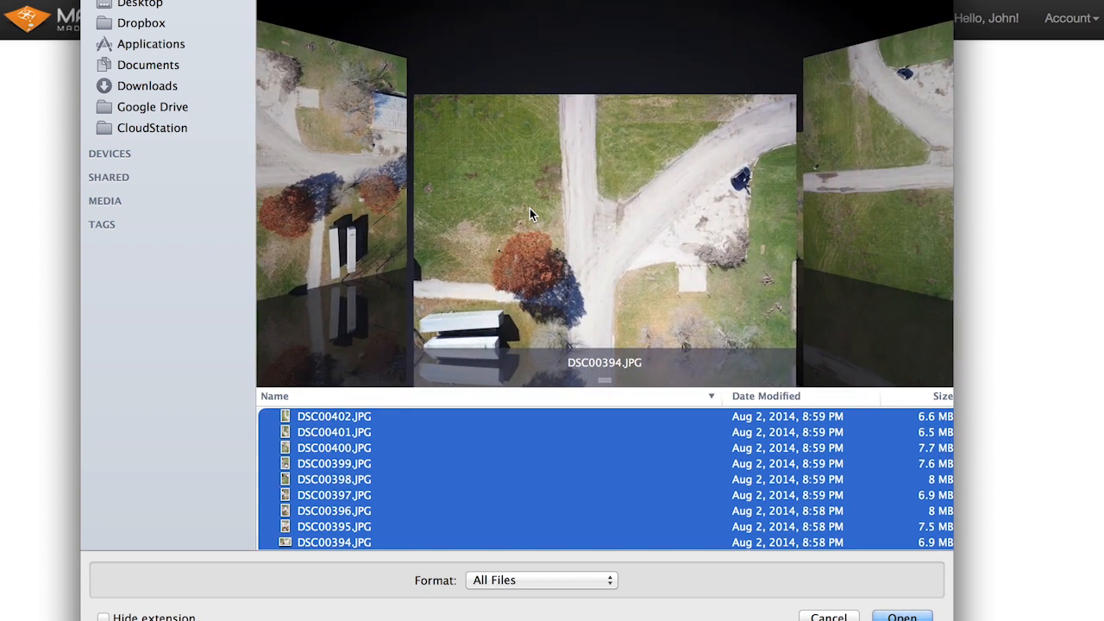
click(501, 257)
scroll(608, 200, down, 2)
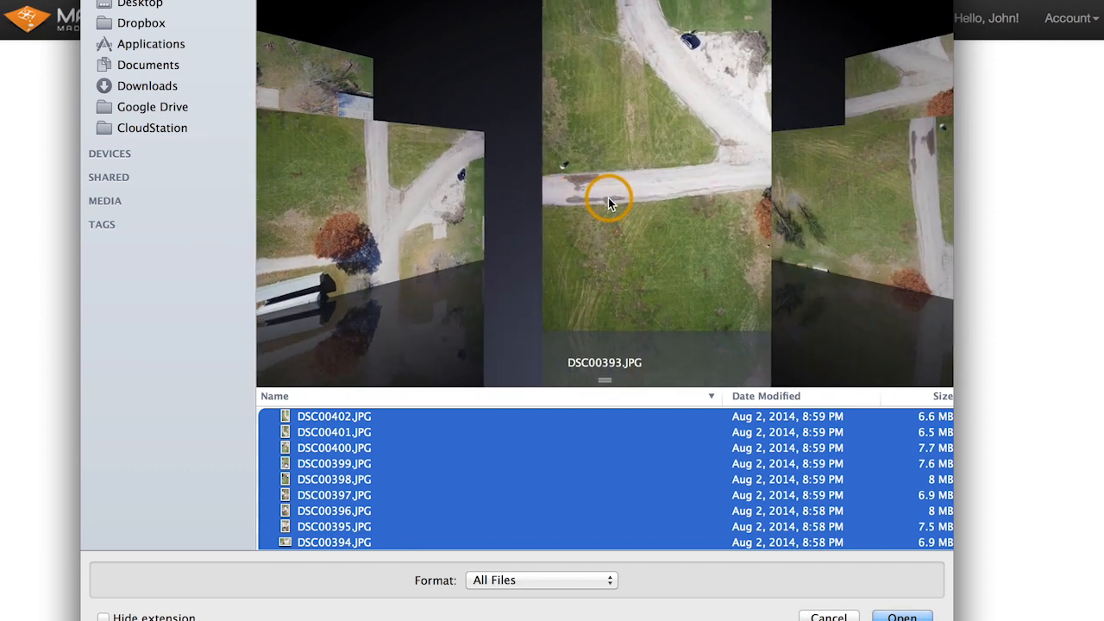
scroll(608, 204, up, 2)
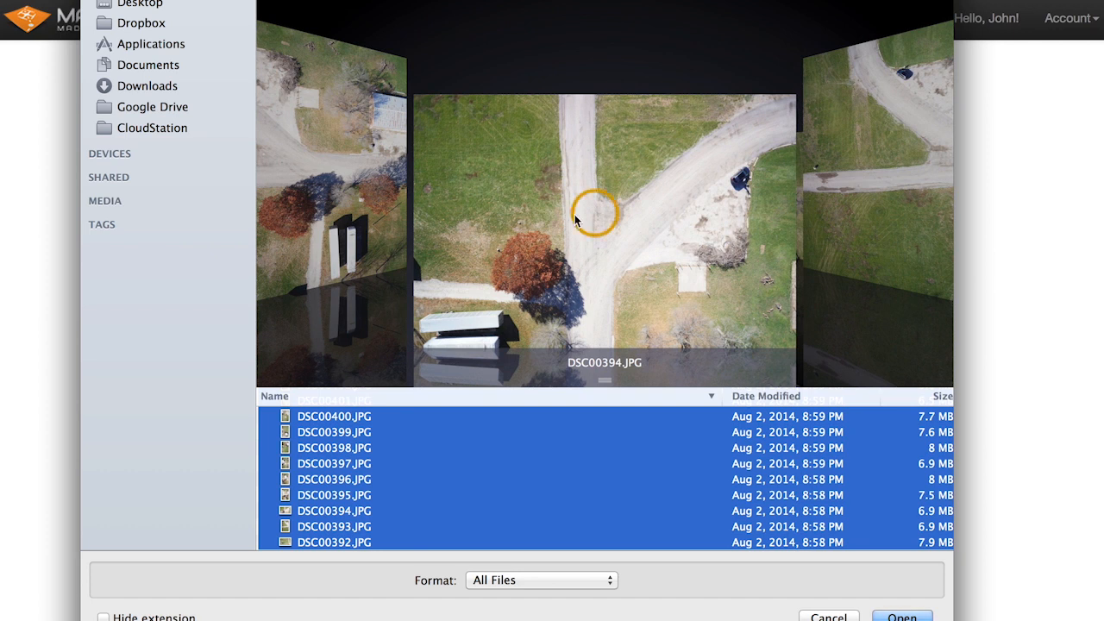
Compare the overlap of neighbouring photos from DSC00394.JPG to DSC00389.JPG and load the selected images for upload
scroll(520, 242, down, 1)
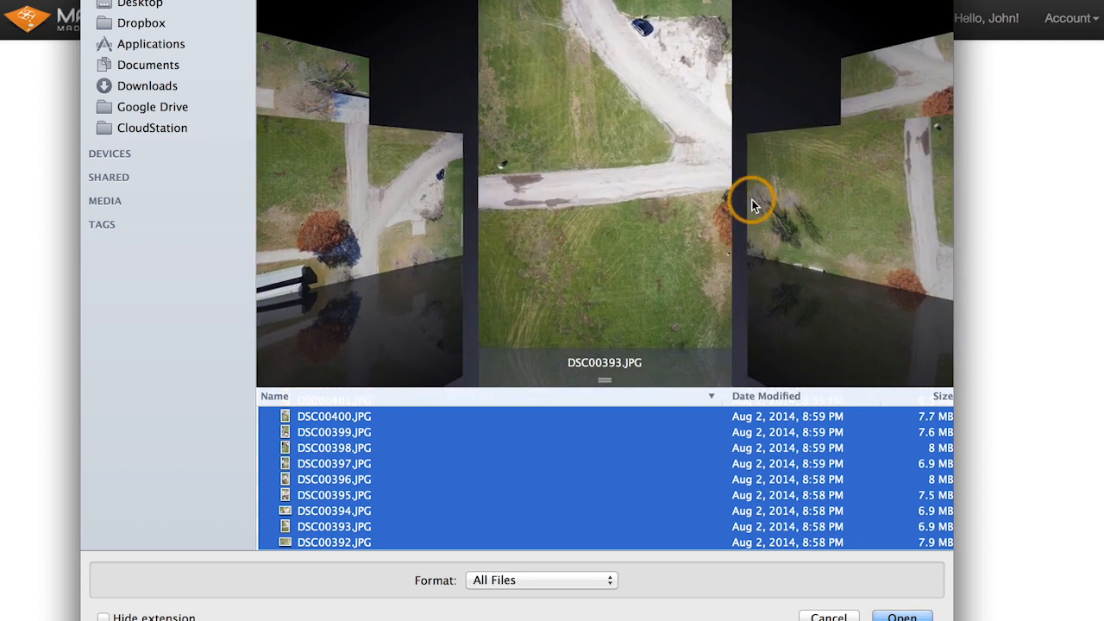
scroll(712, 217, down, 1)
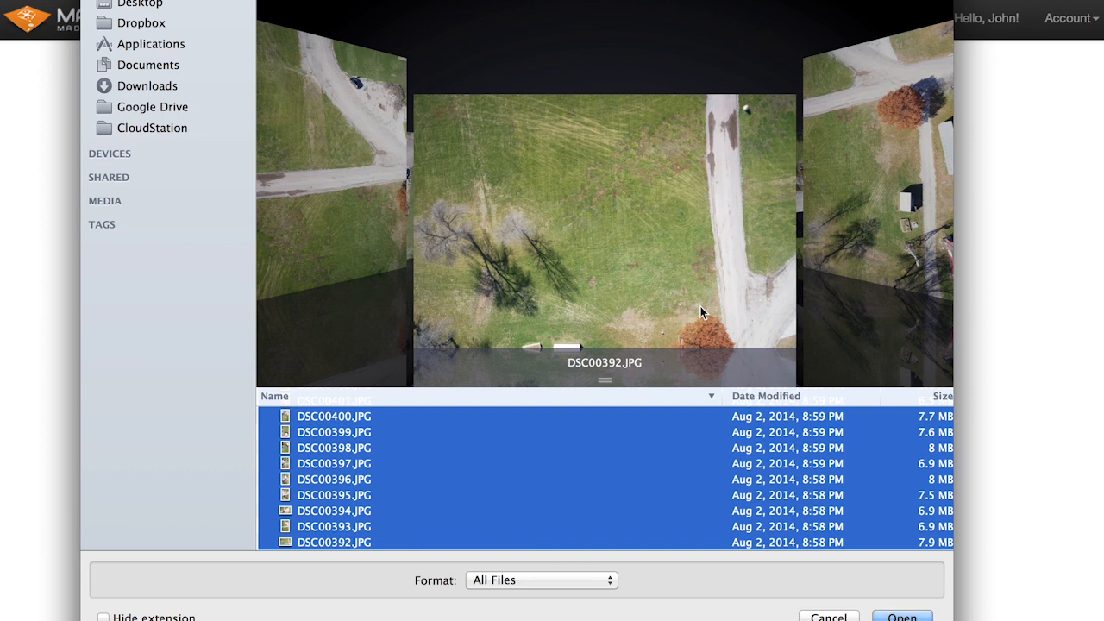
key(shift+Down)
click(674, 257)
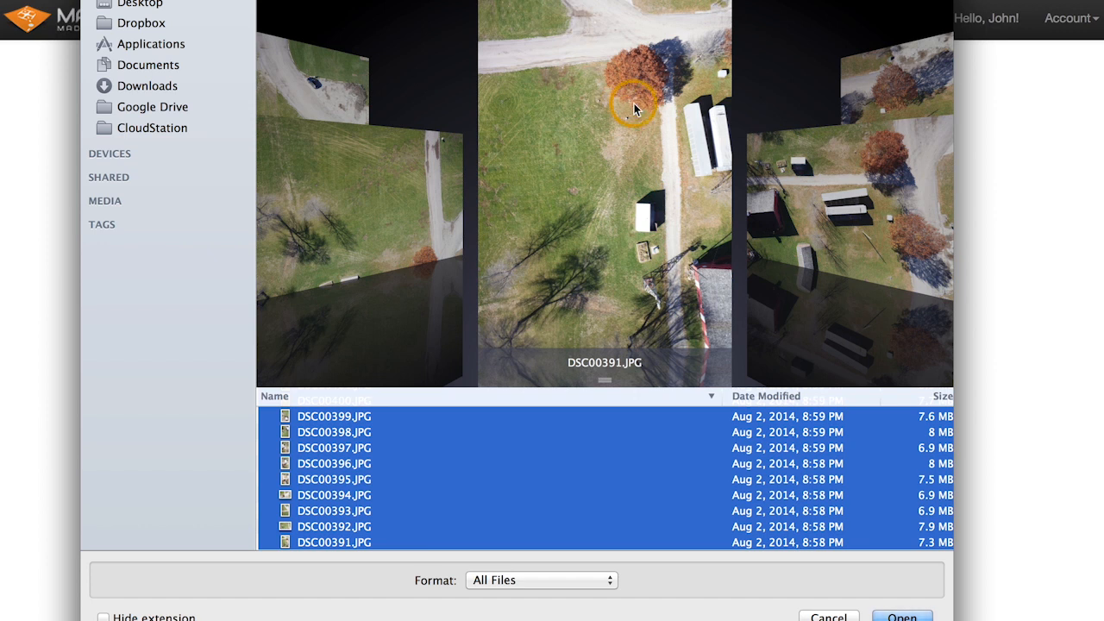
key(shift+Down)
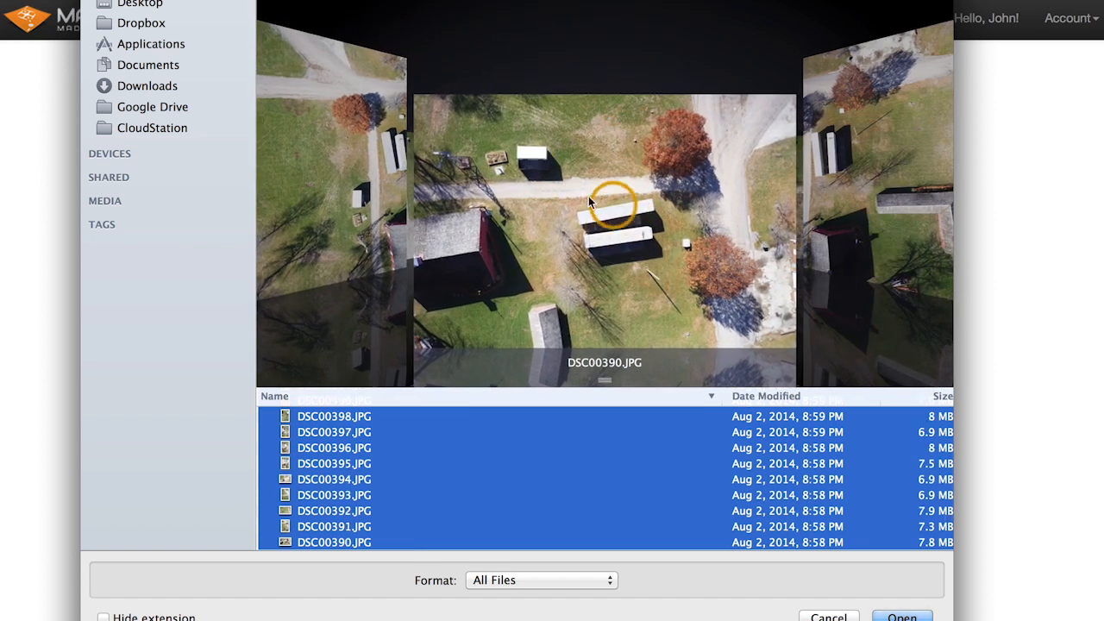
key(shift+Down)
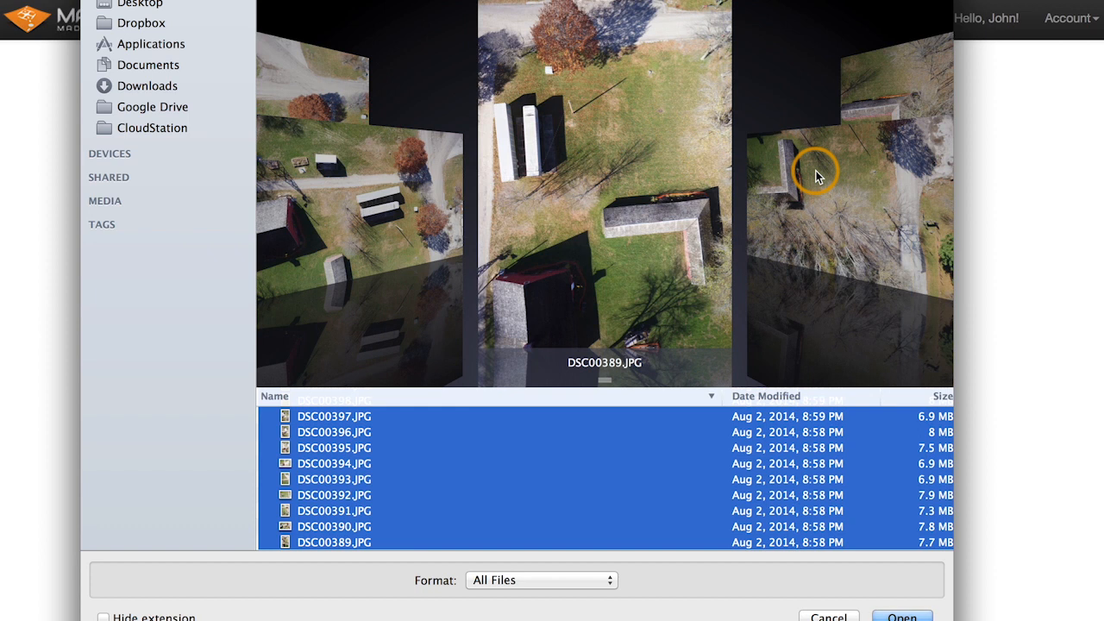
click(902, 612)
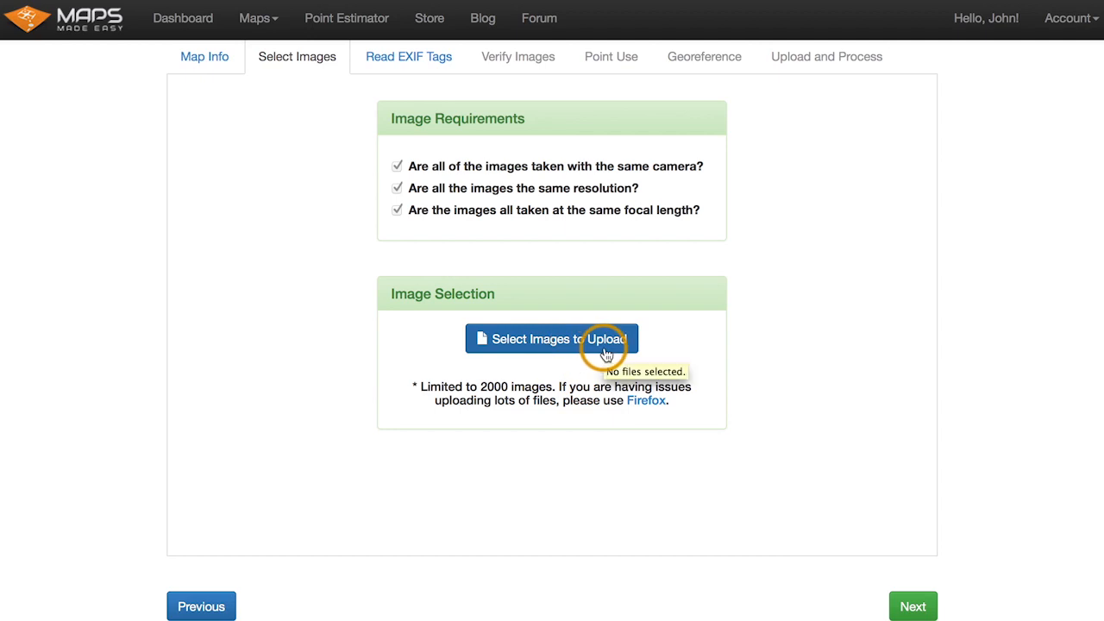
Proceed to the EXIF stage, read the tags from DSC00400.JPG and agree that the resolution numbers are correct
click(912, 606)
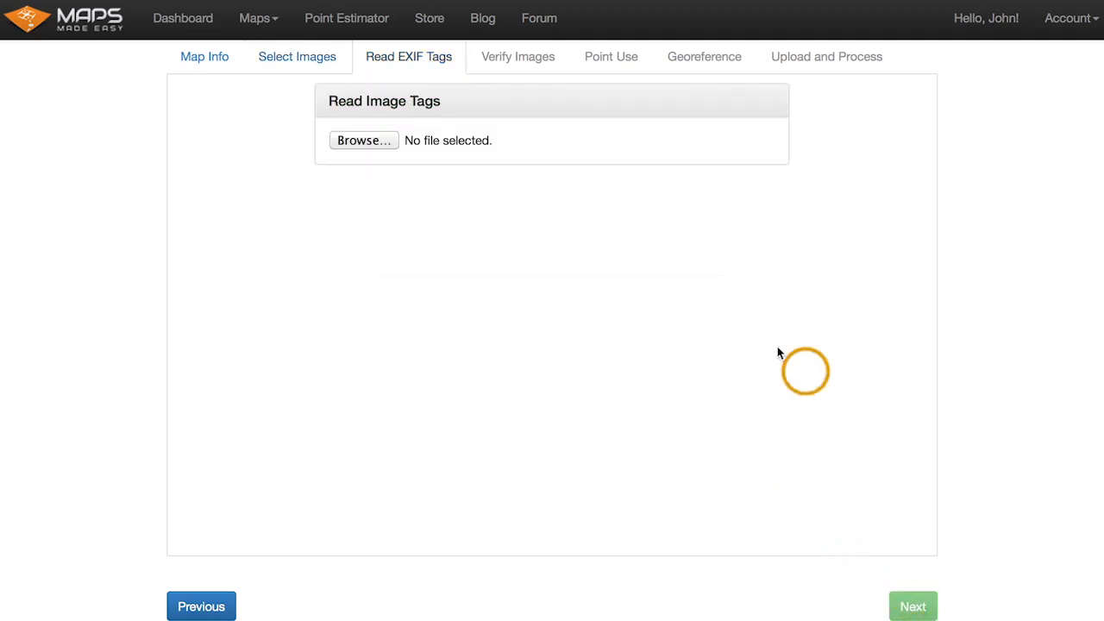
click(366, 140)
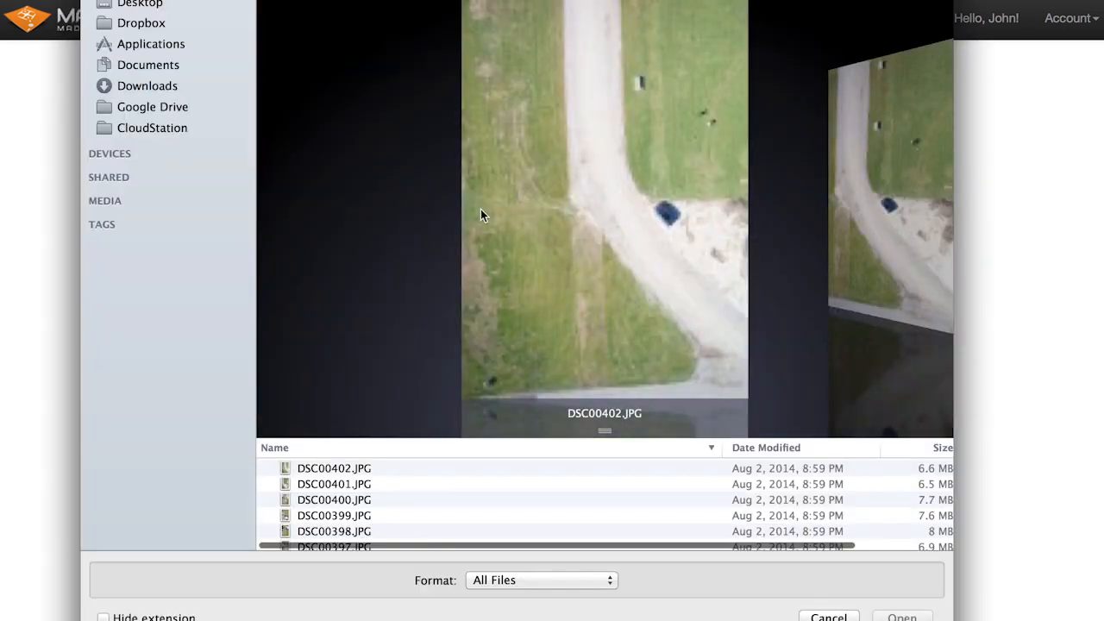
double_click(371, 499)
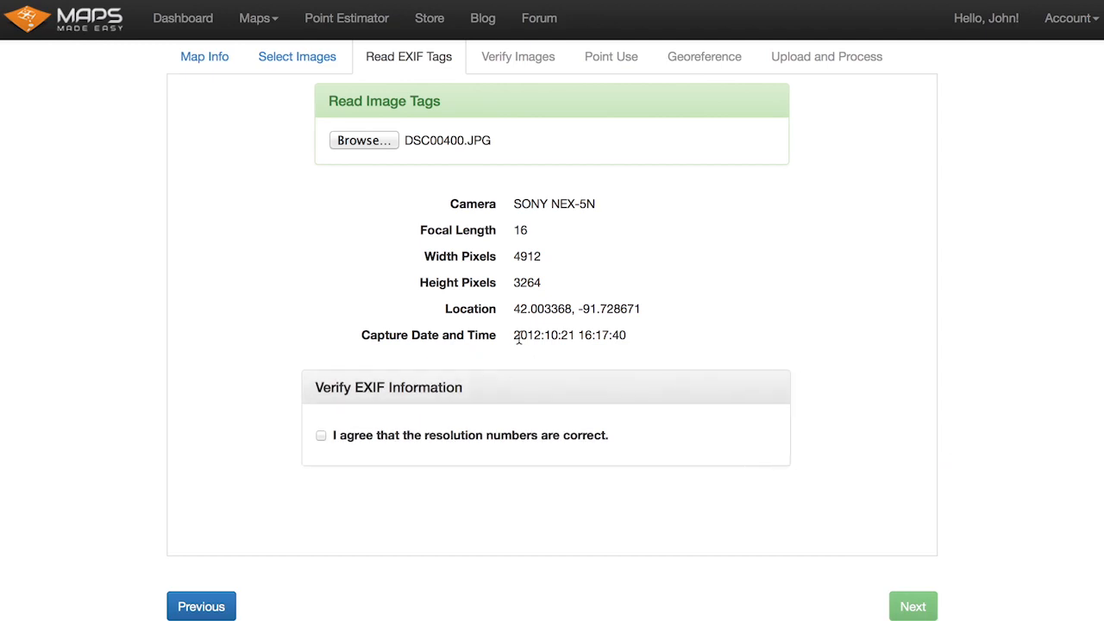
click(440, 434)
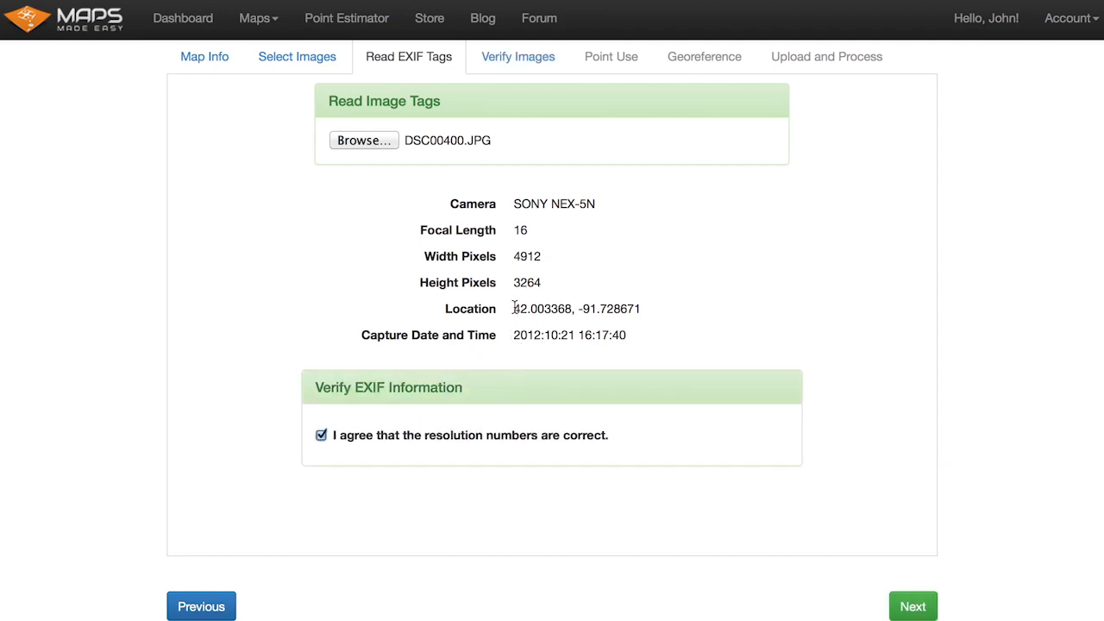
Highlight the location coordinates in the EXIF data of DSC00400.JPG to examine the photo's geotag
drag(515, 305, 677, 312)
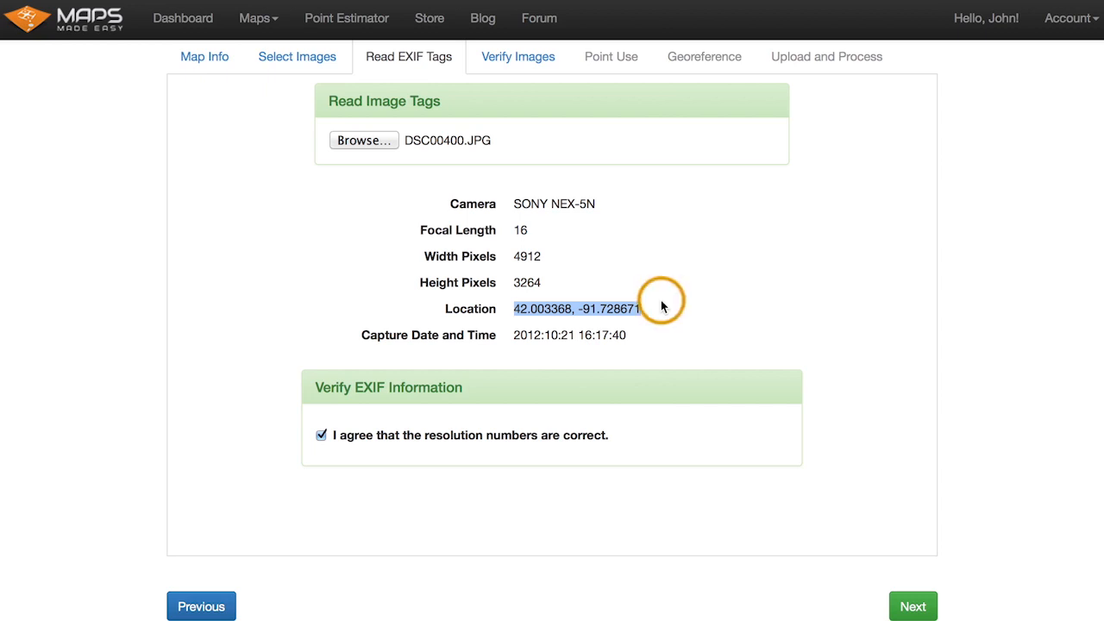
click(652, 303)
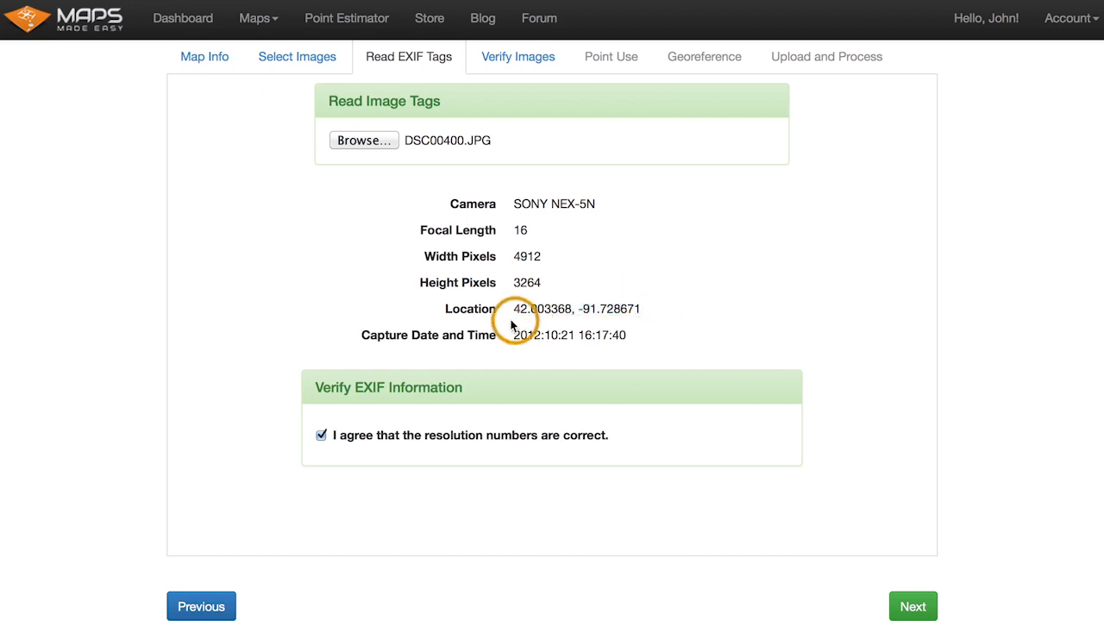
drag(507, 306, 645, 308)
click(647, 308)
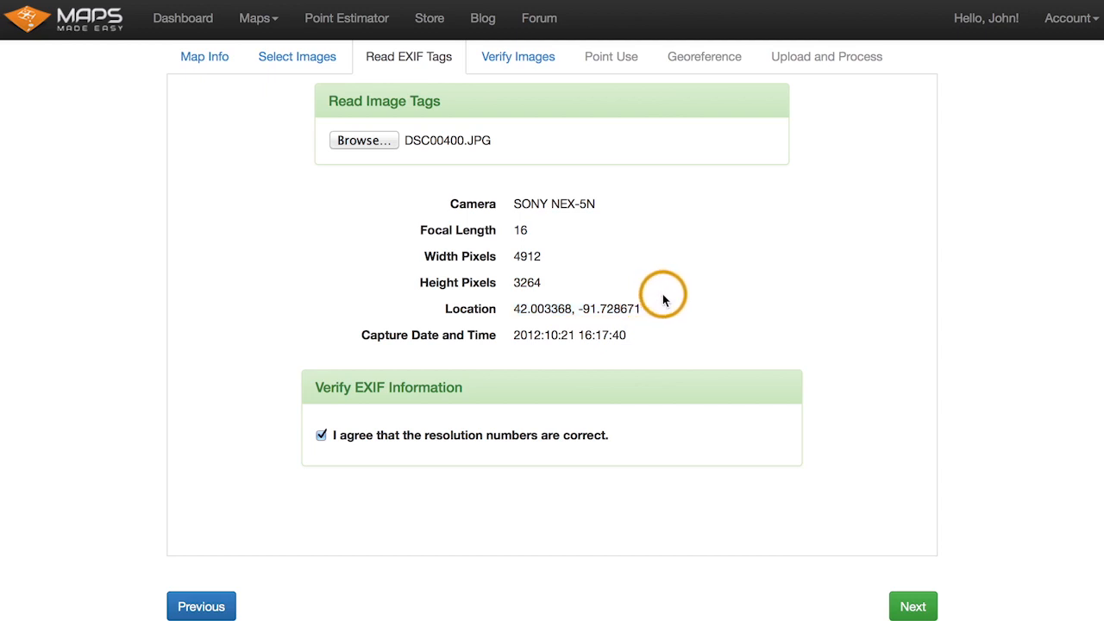
mouse_move(420, 134)
drag(647, 308, 606, 314)
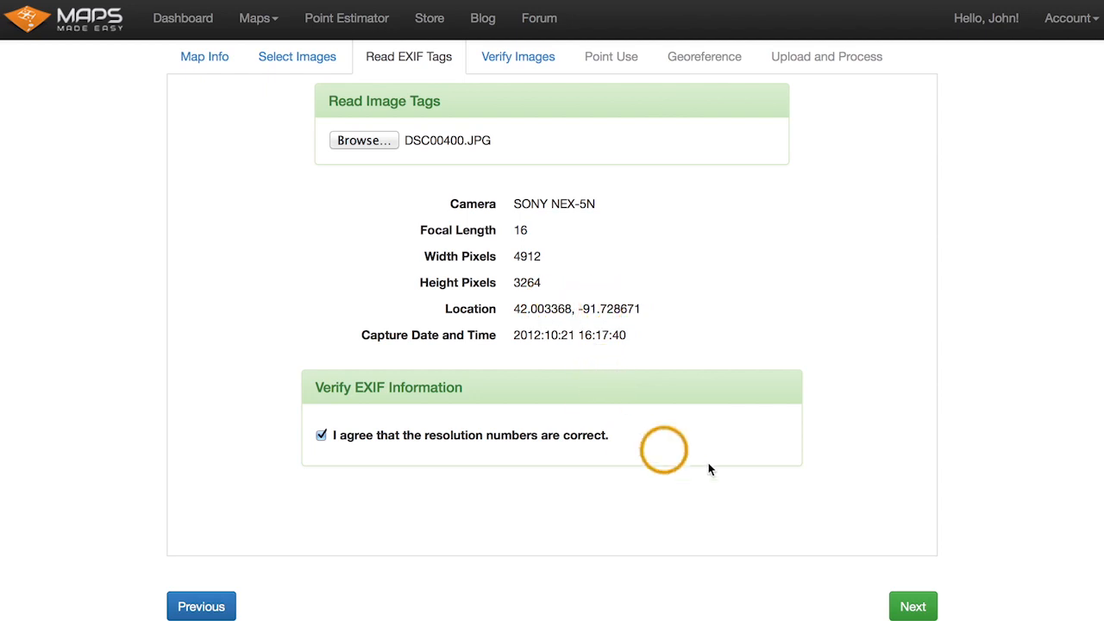
Proceed to image verification and review all thumbnails against the recommendations on orientation, overlap, oblique shots and cruising altitude
click(913, 606)
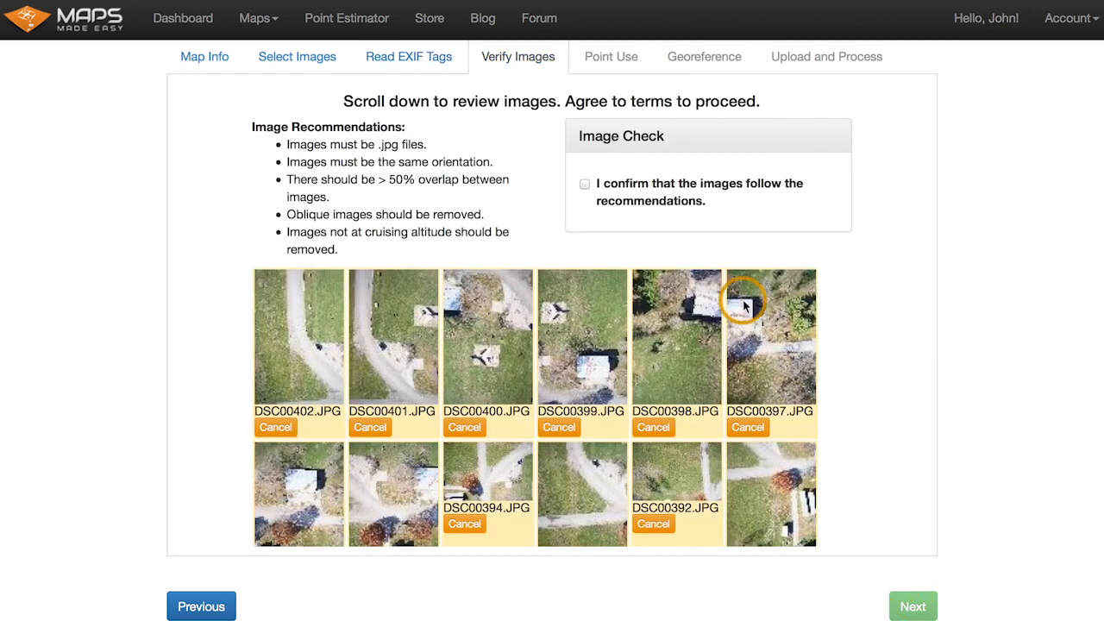
scroll(738, 332, down, 3)
scroll(735, 339, up, 3)
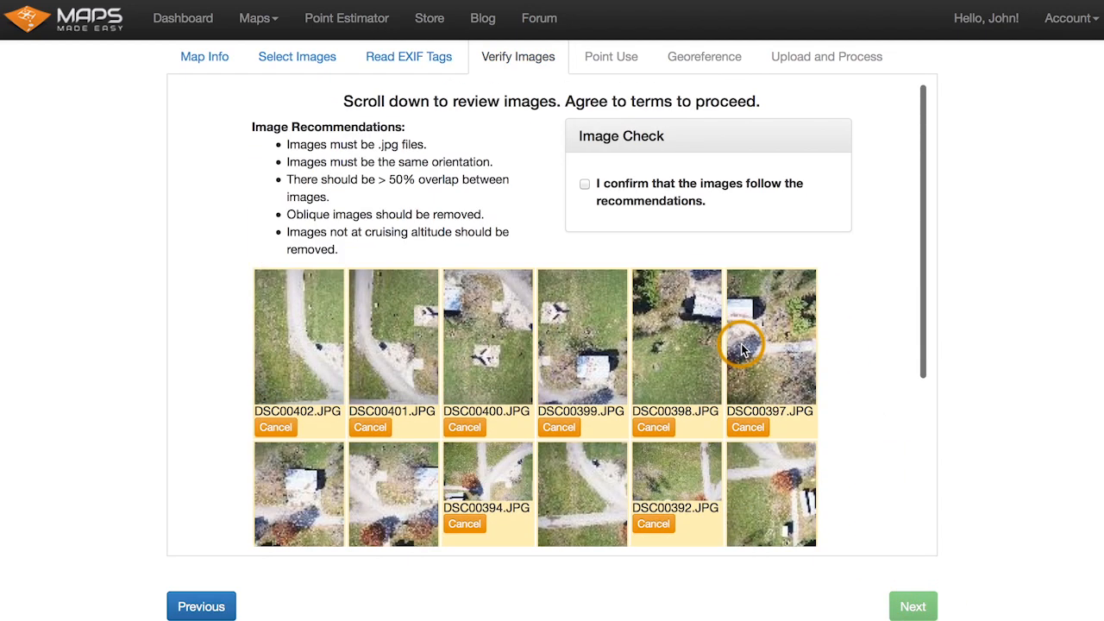
mouse_move(380, 164)
scroll(781, 359, down, 3)
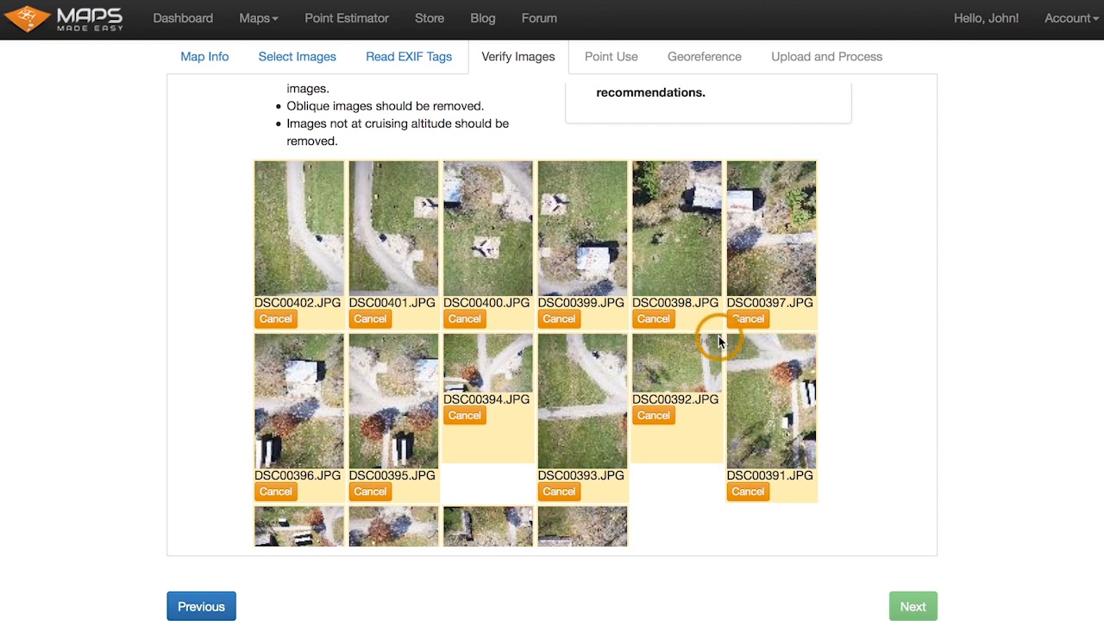
scroll(715, 337, down, 2)
scroll(717, 337, up, 5)
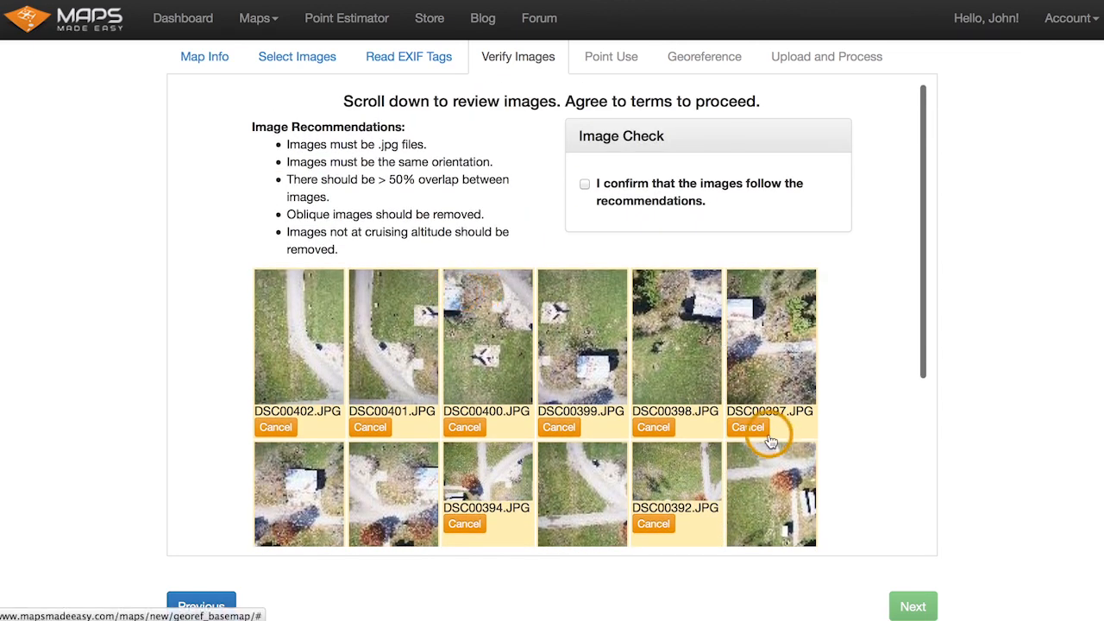
scroll(770, 440, down, 1)
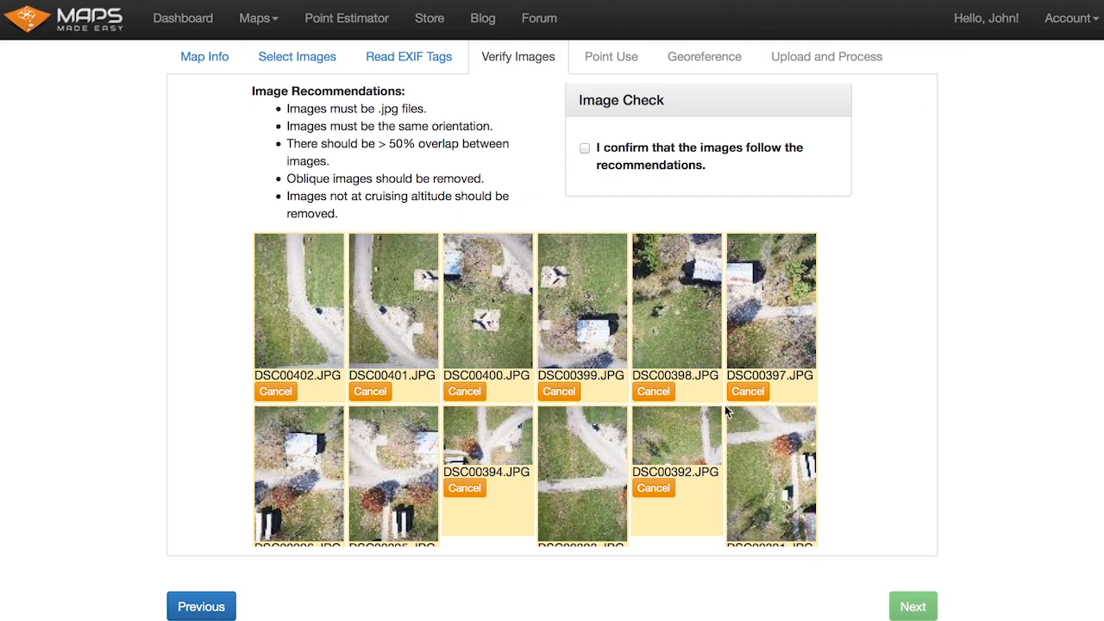
click(474, 298)
click(540, 287)
scroll(540, 289, down, 3)
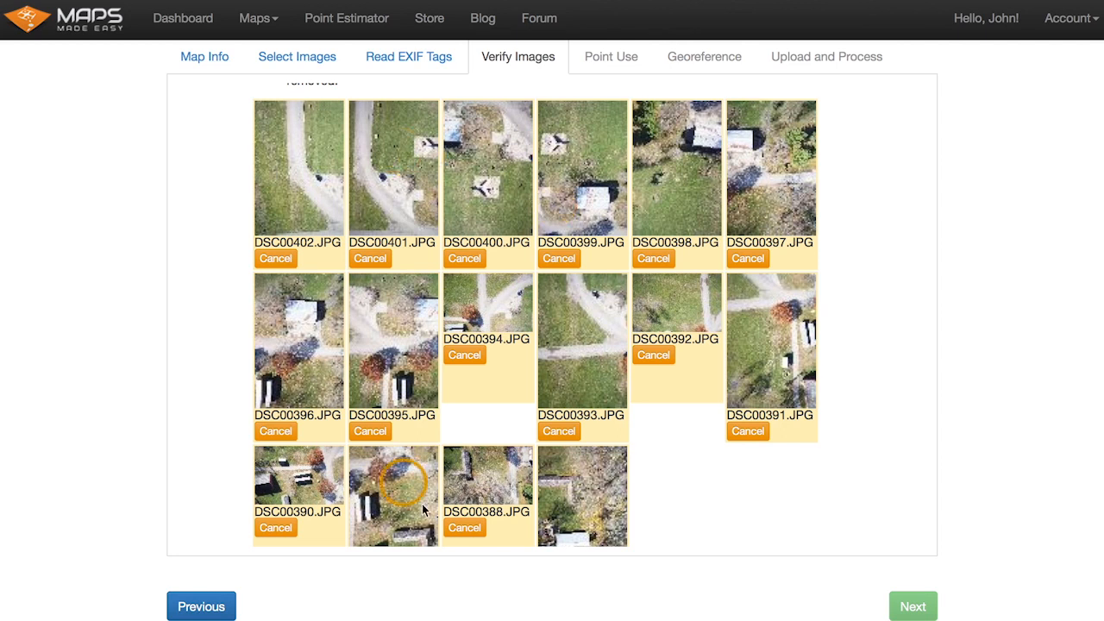
click(854, 319)
scroll(871, 319, up, 3)
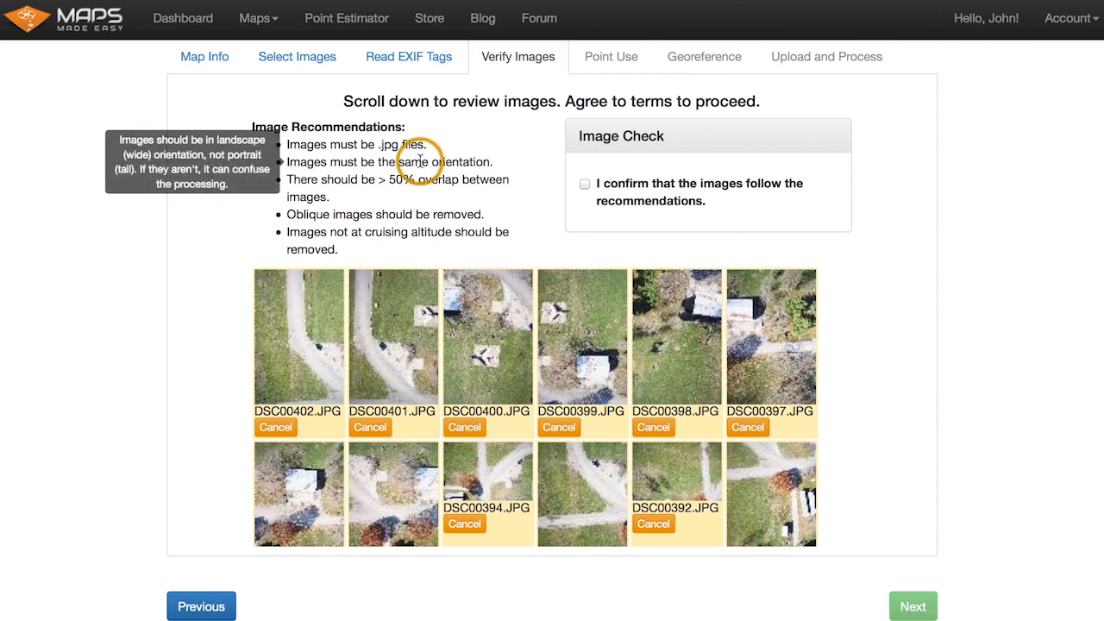
mouse_move(406, 218)
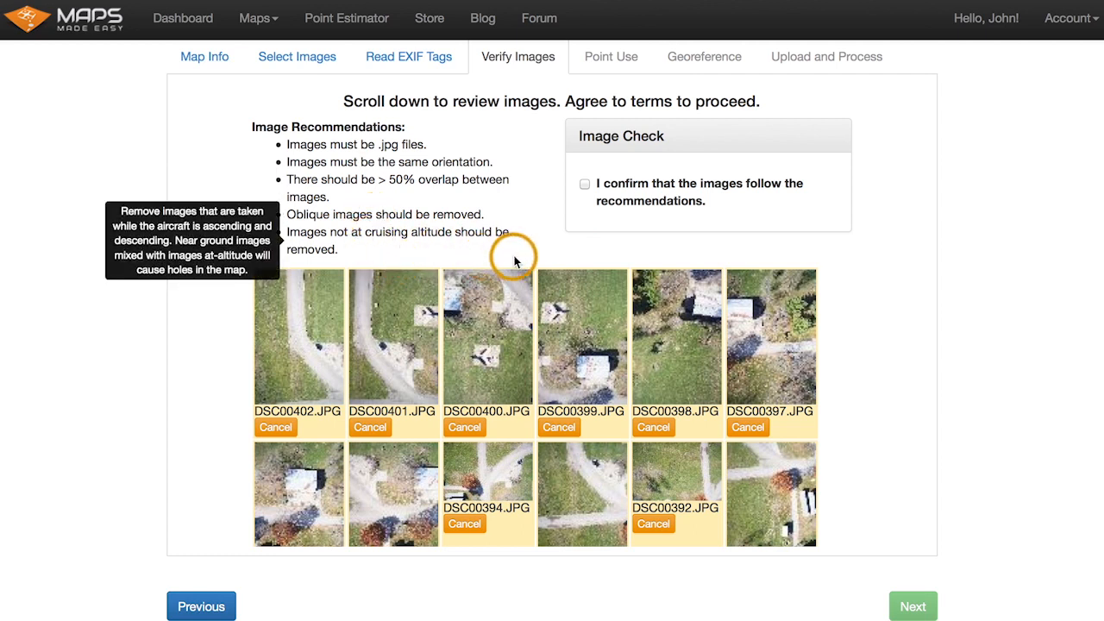
Confirm that the images follow the recommendations and proceed to the point use stage
click(585, 187)
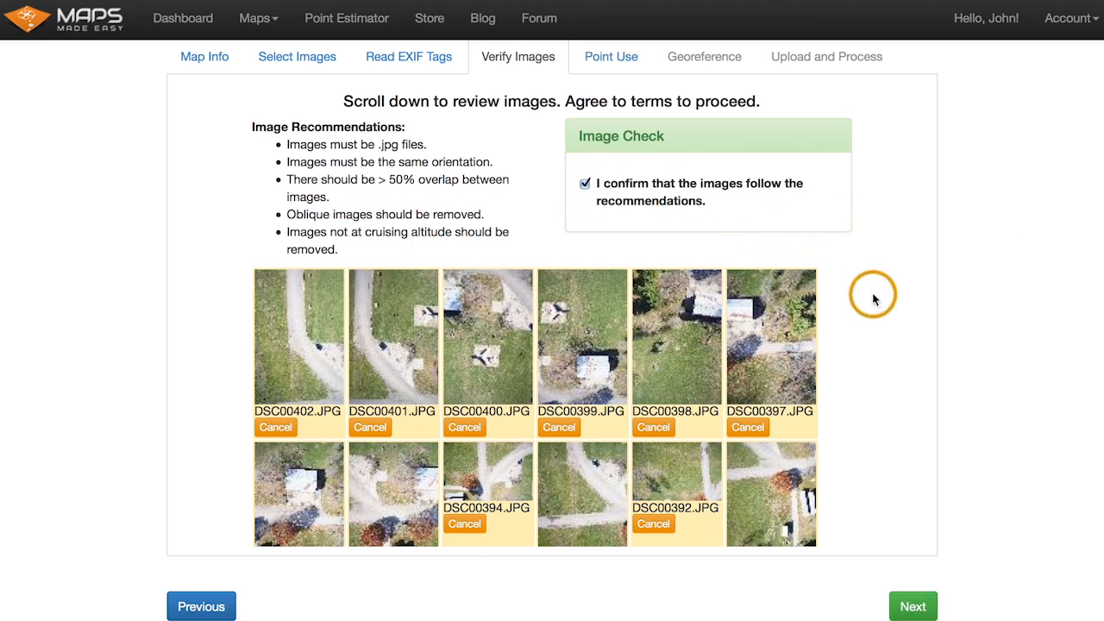
scroll(873, 297, down, 1)
click(912, 607)
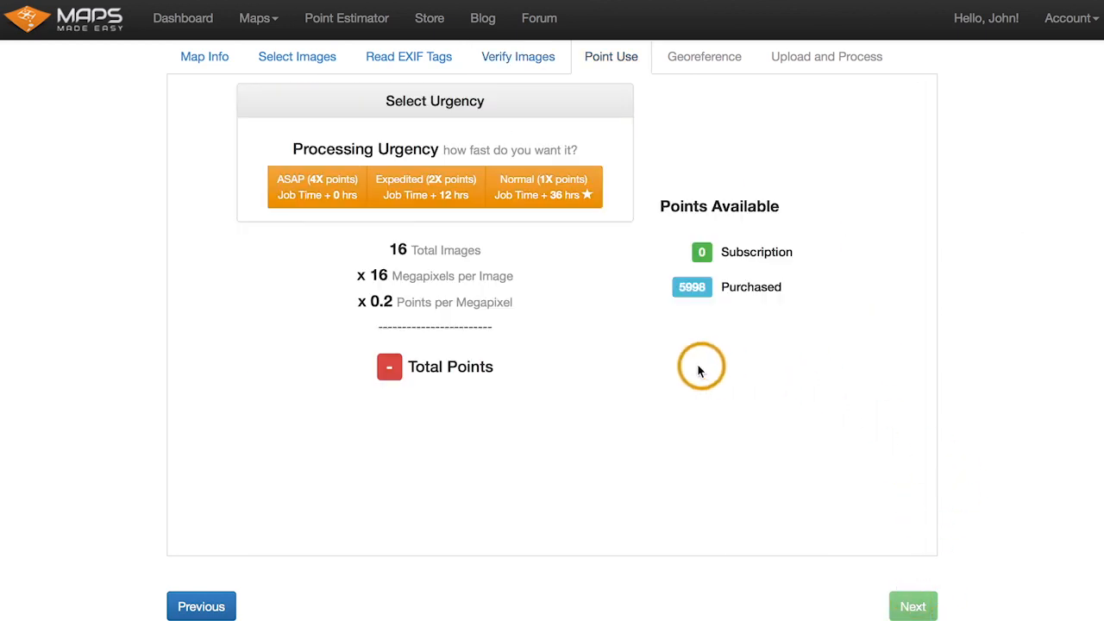
Choose Normal (1X points) as the processing urgency and proceed to the georeferencing stage
click(541, 189)
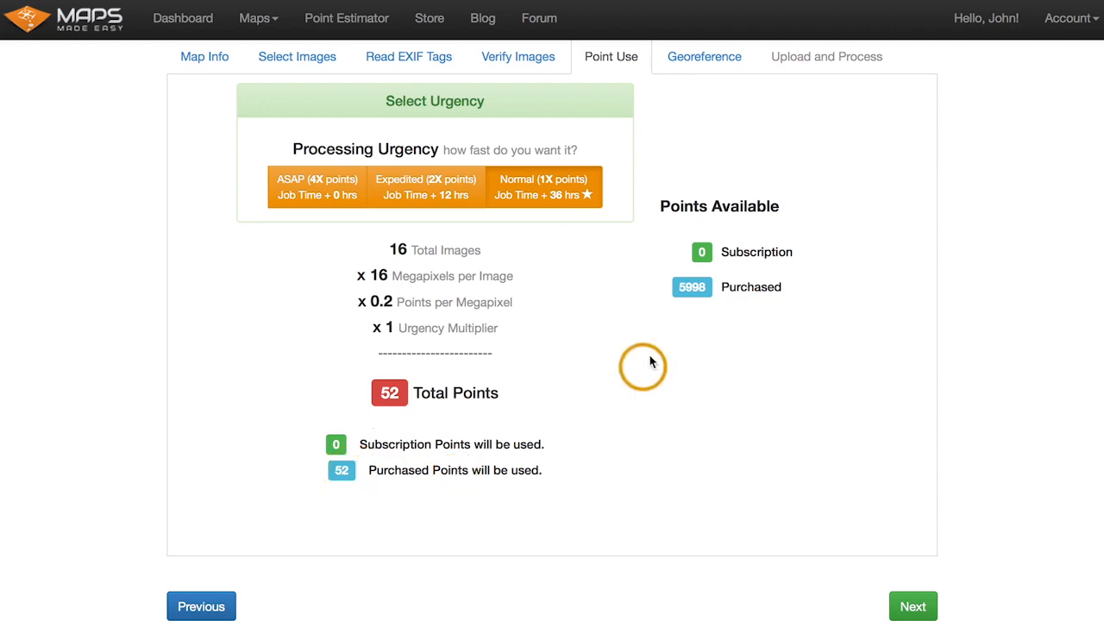
click(912, 606)
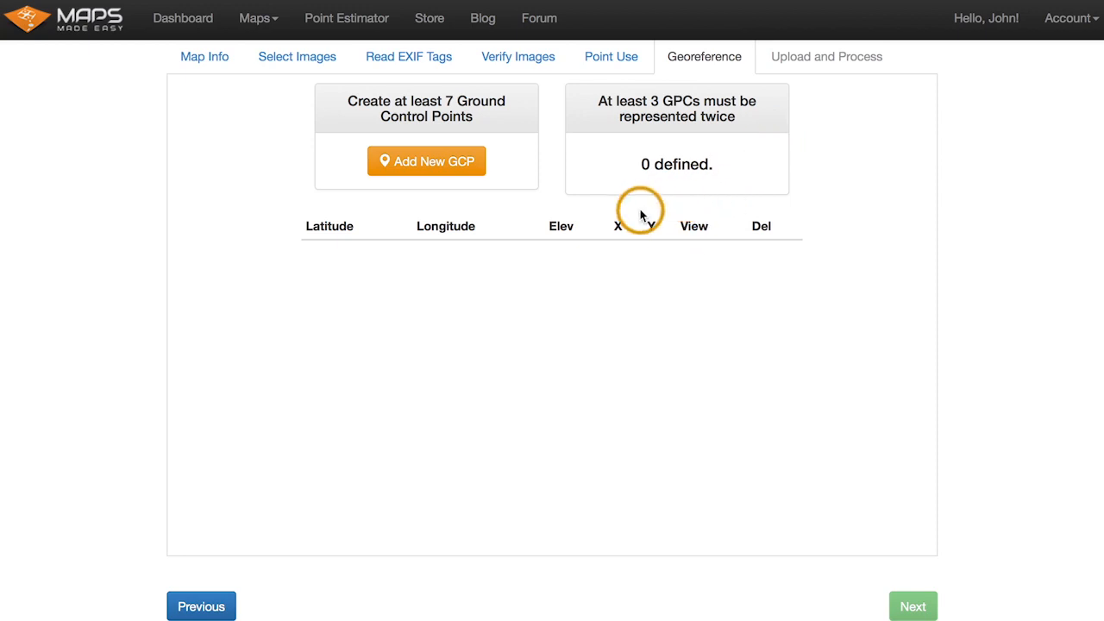
click(428, 163)
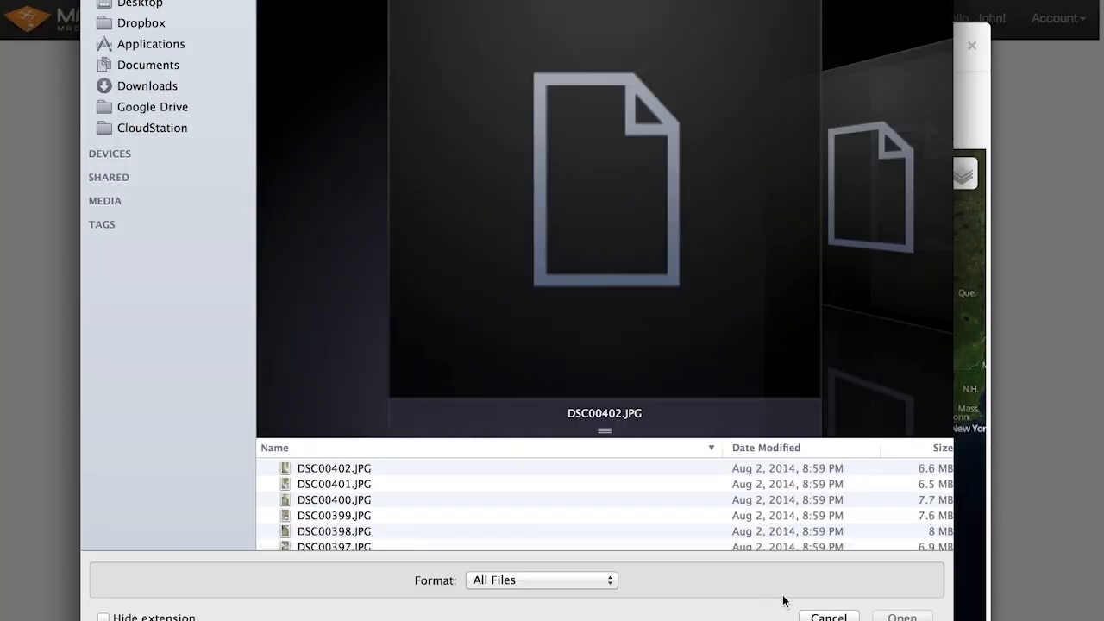
click(826, 617)
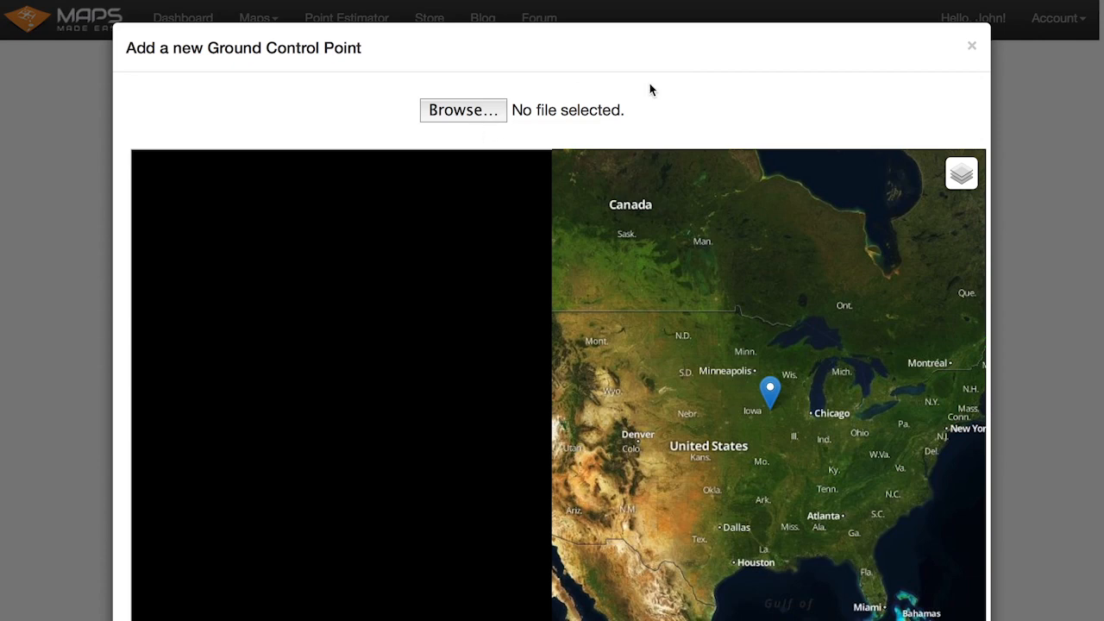
click(972, 49)
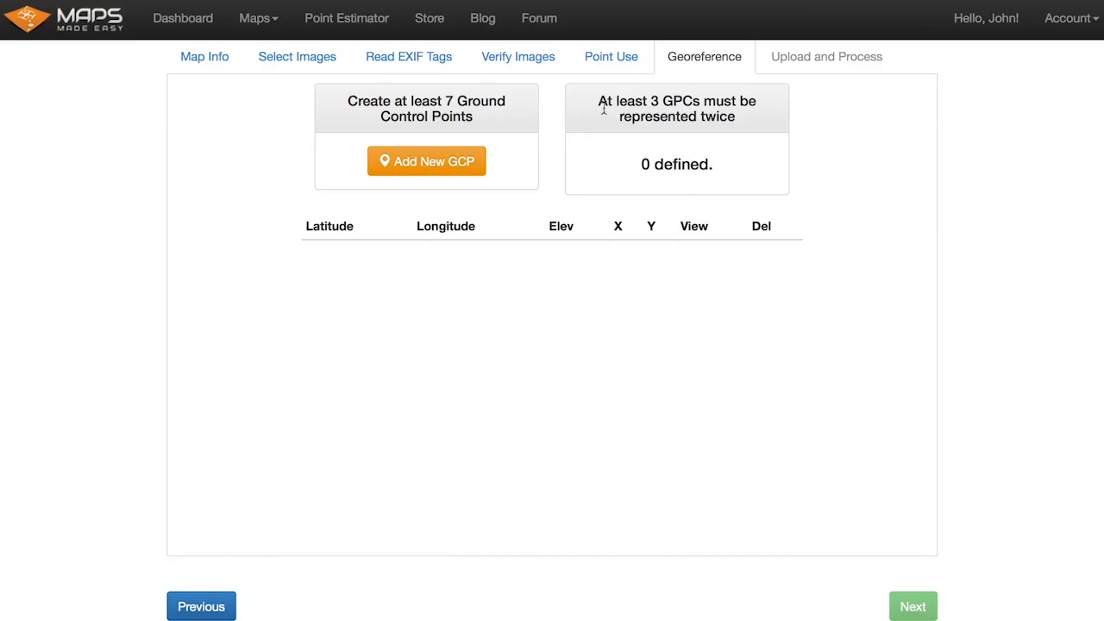
Start a new ground control point and load DSC00401.JPG as its source image
click(430, 162)
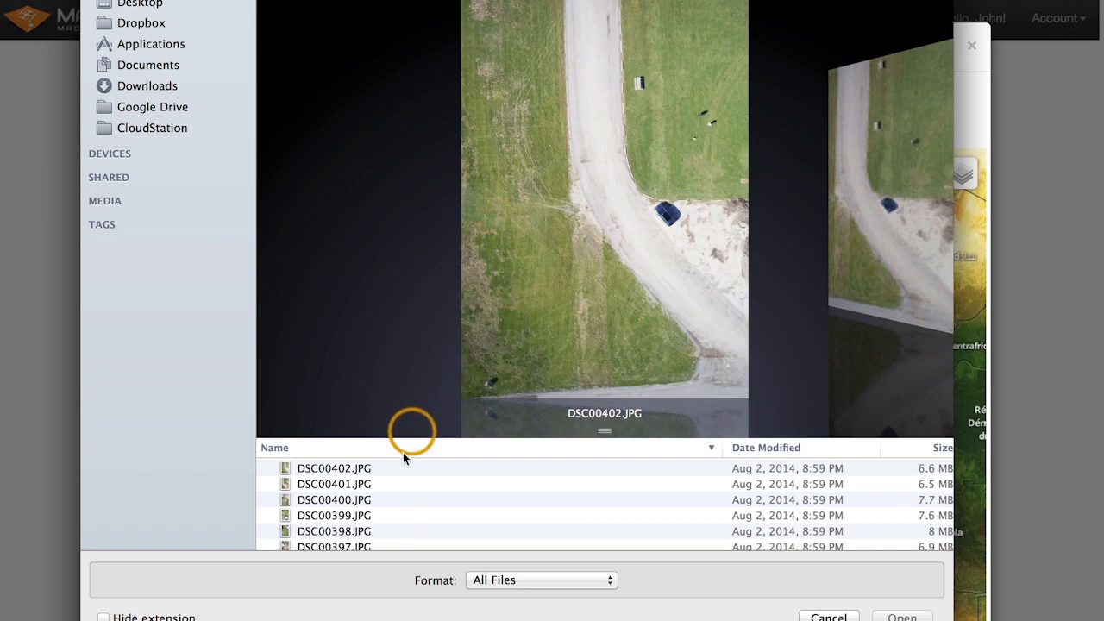
click(357, 486)
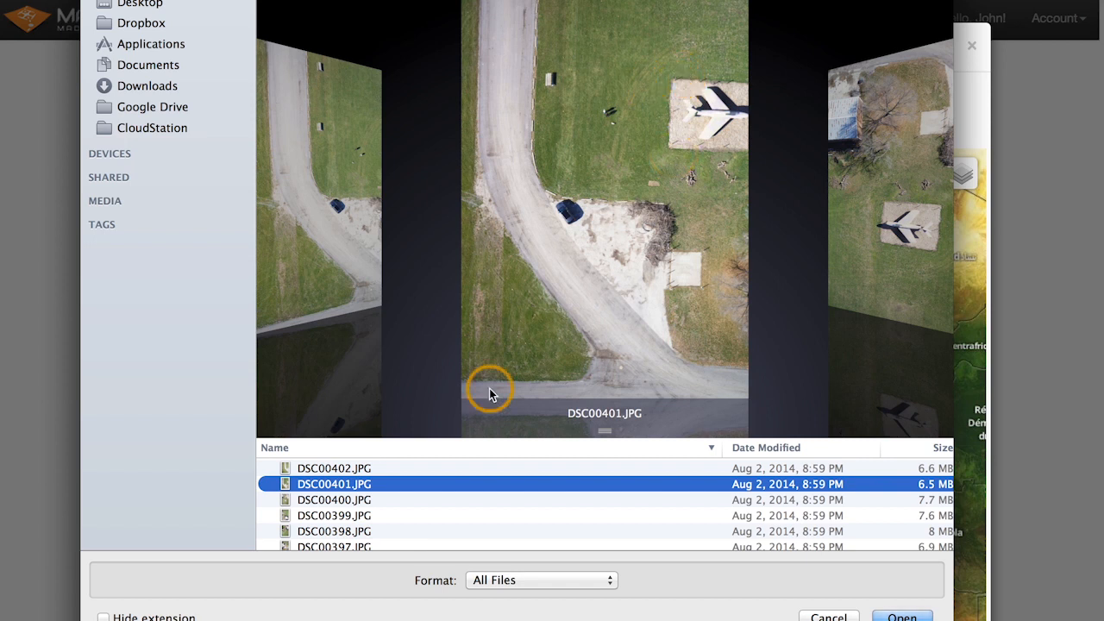
double_click(351, 485)
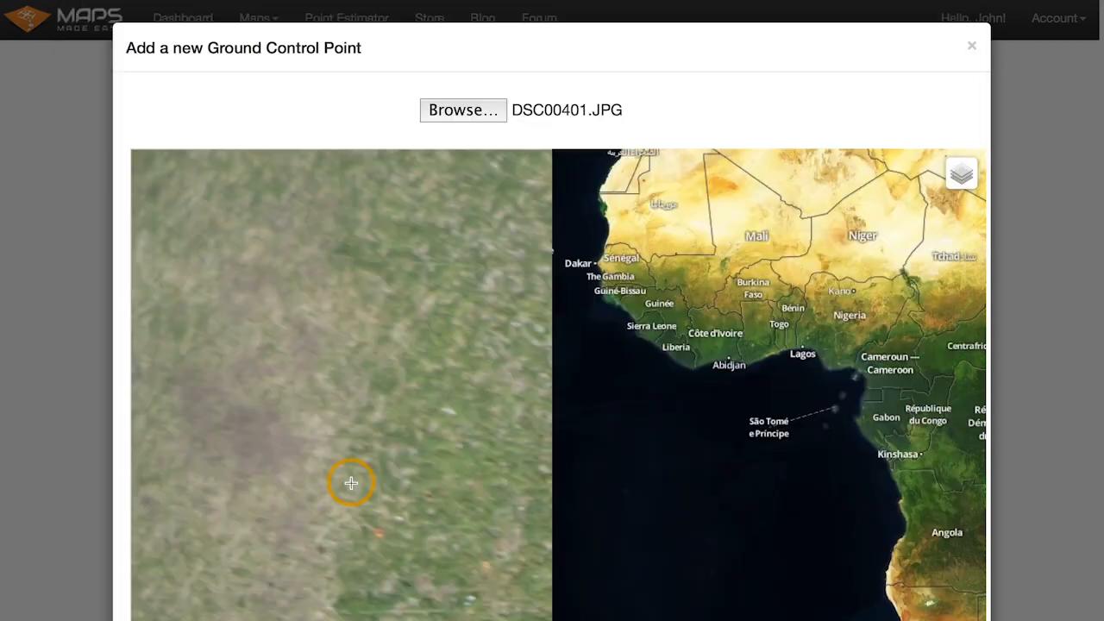
Examine the whole aerial image DSC00401.JPG for a distinct ground feature suitable as a control point
scroll(344, 345, down, 5)
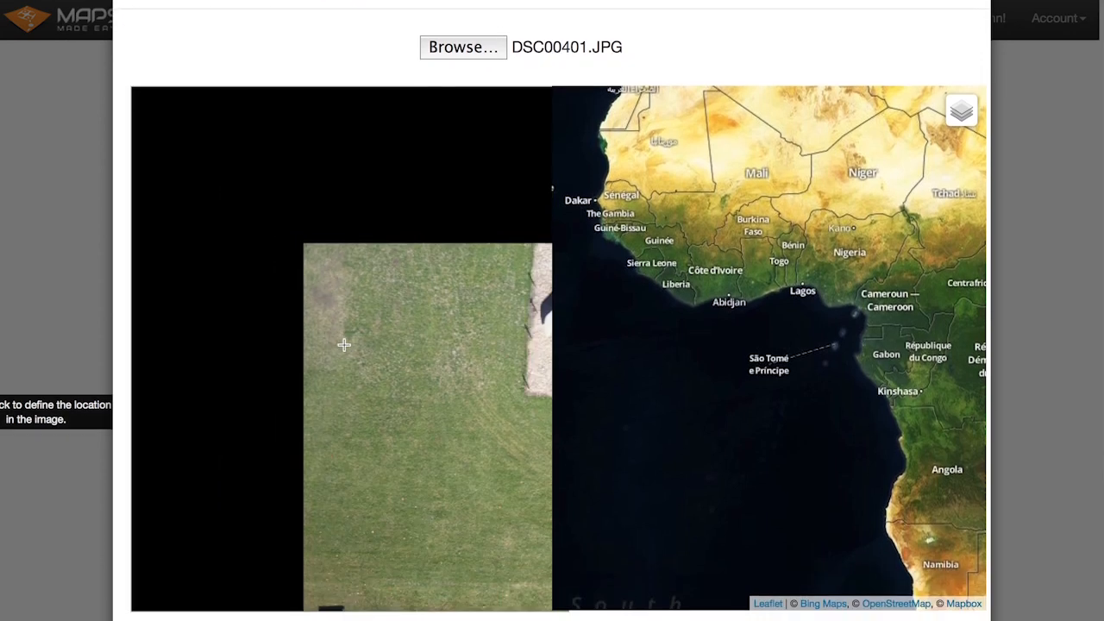
drag(468, 312, 385, 301)
scroll(332, 262, down, 2)
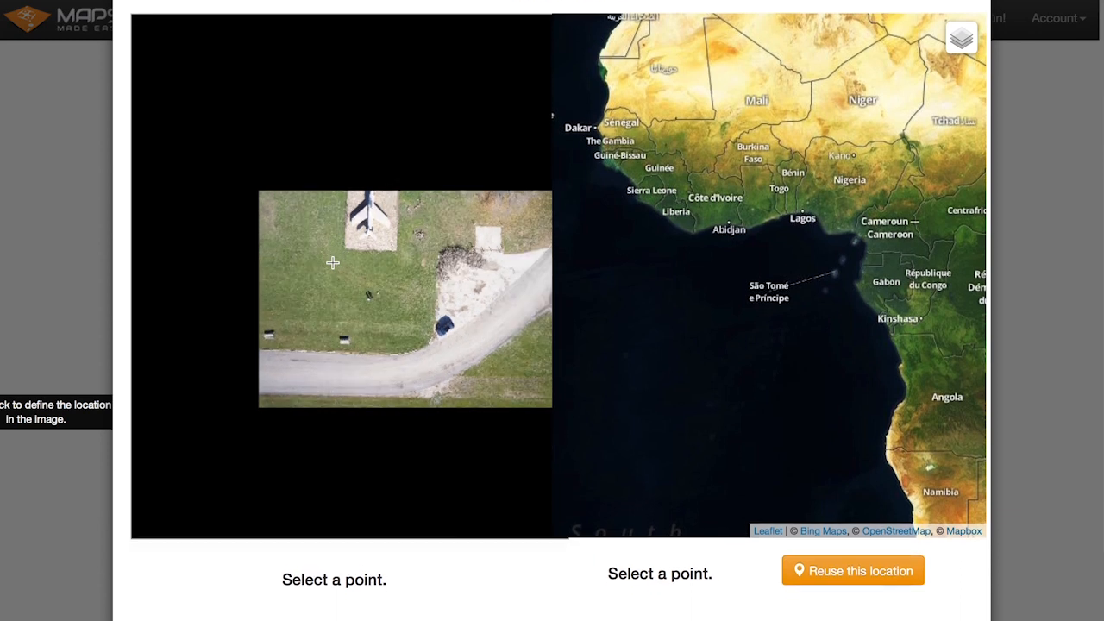
scroll(332, 262, up, 2)
scroll(332, 262, down, 3)
scroll(332, 262, up, 2)
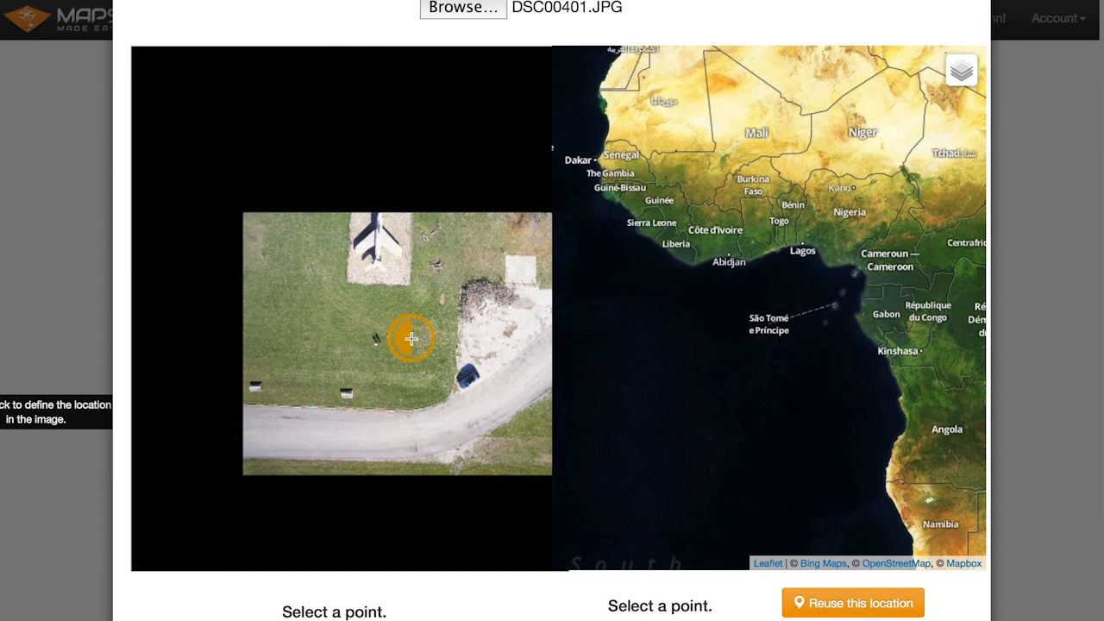
drag(412, 338, 335, 309)
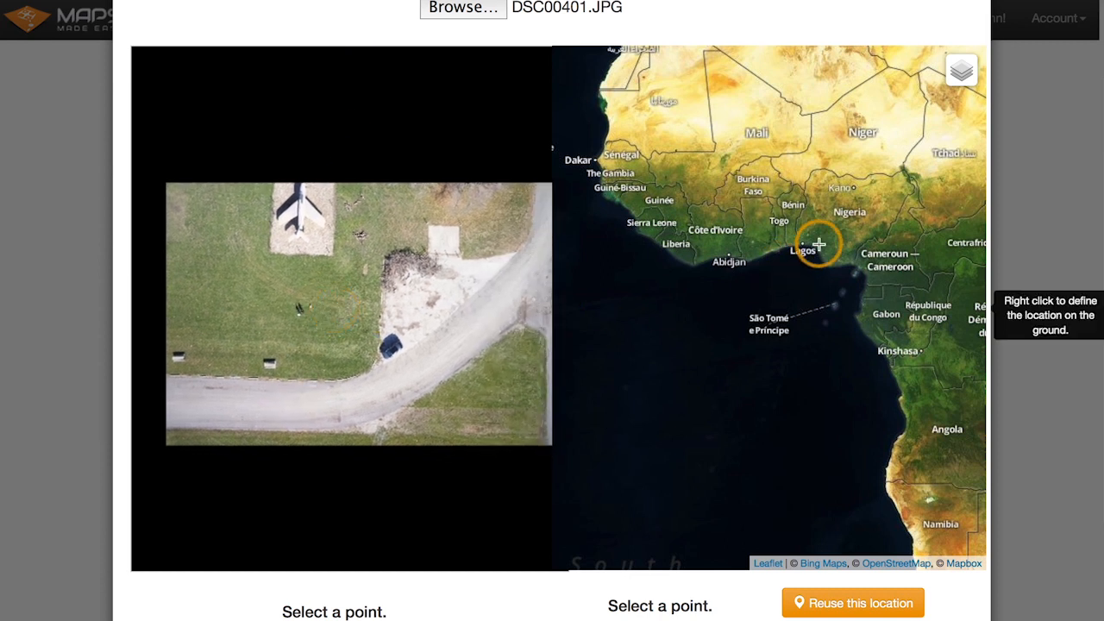
Locate the photographed area on the basemap, beside Seminole Valley Rd NE near Cedar Rapids, Iowa, at close range
scroll(819, 245, down, 1)
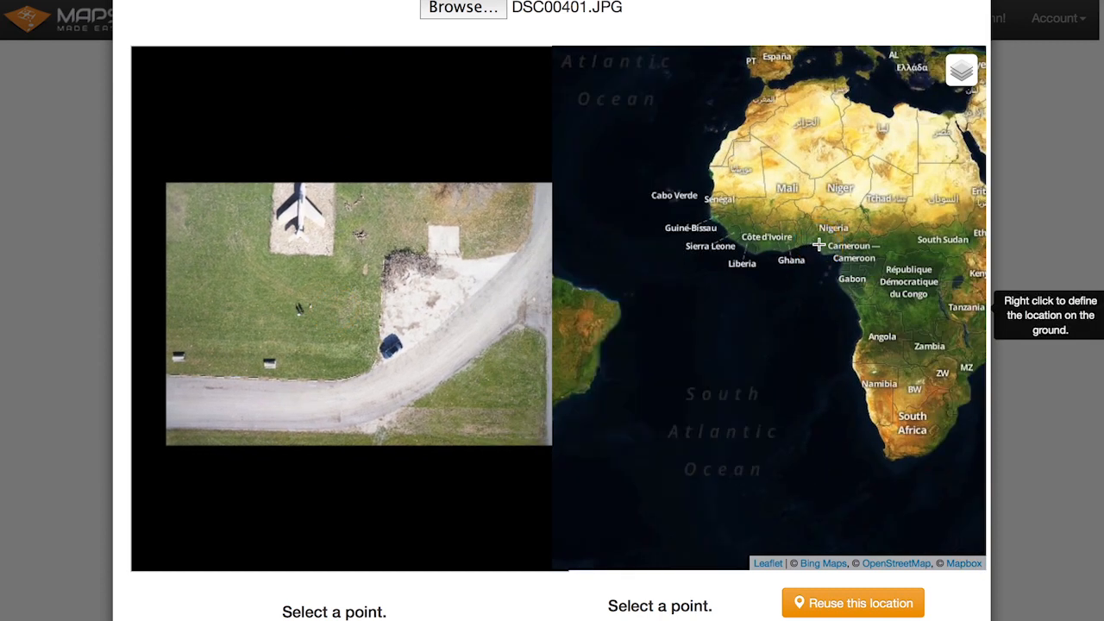
drag(834, 231, 962, 243)
drag(637, 243, 861, 254)
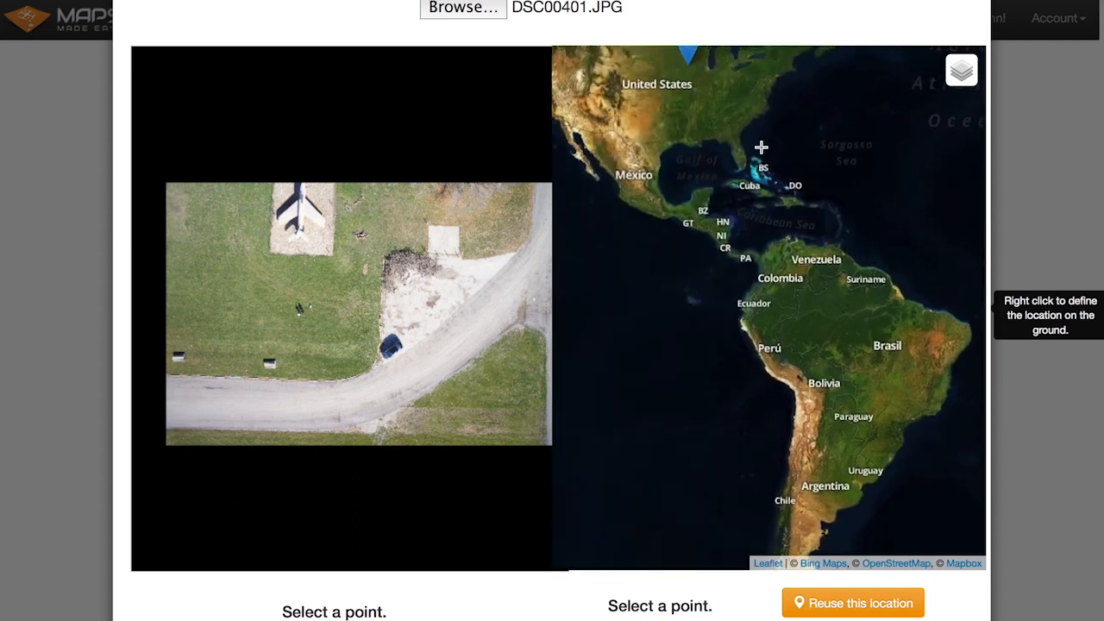
drag(679, 156, 790, 219)
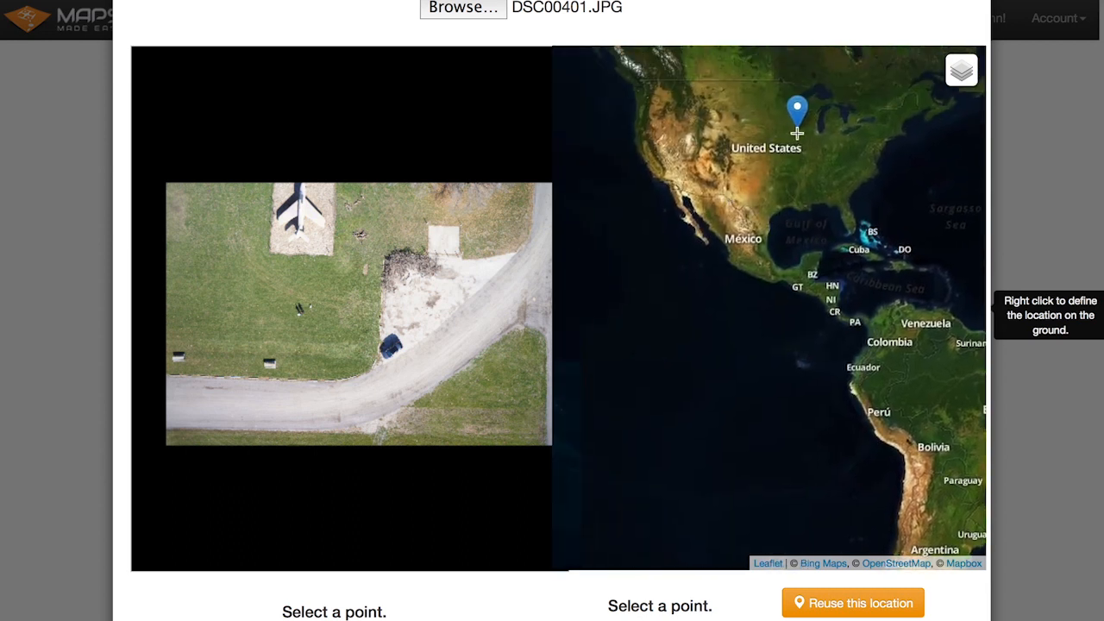
drag(797, 133, 842, 259)
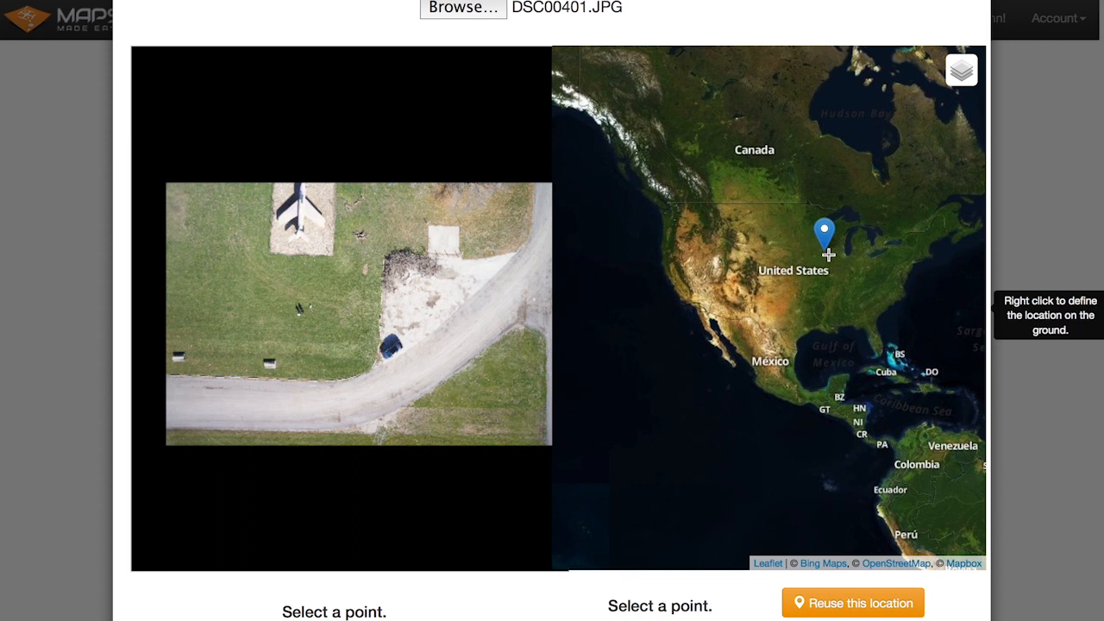
scroll(828, 254, up, 3)
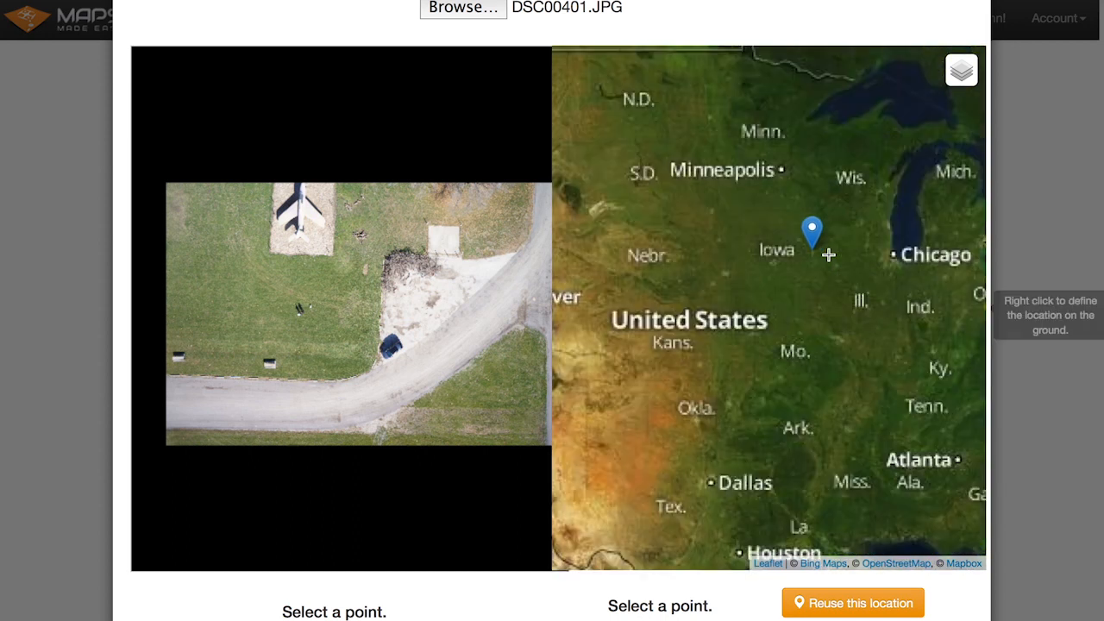
click(795, 252)
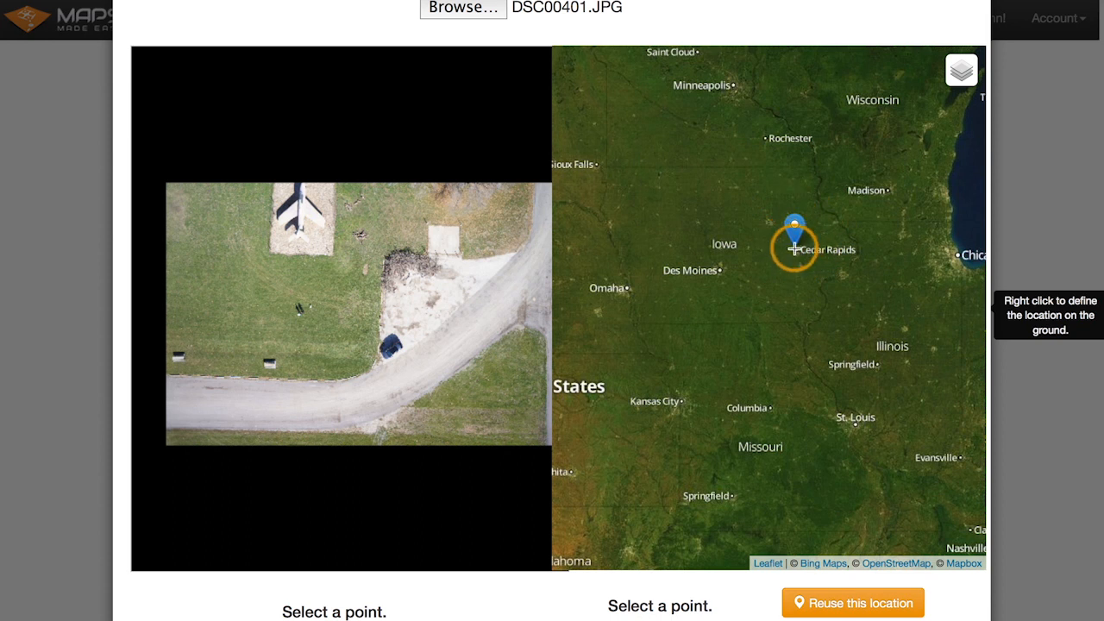
scroll(794, 250, up, 3)
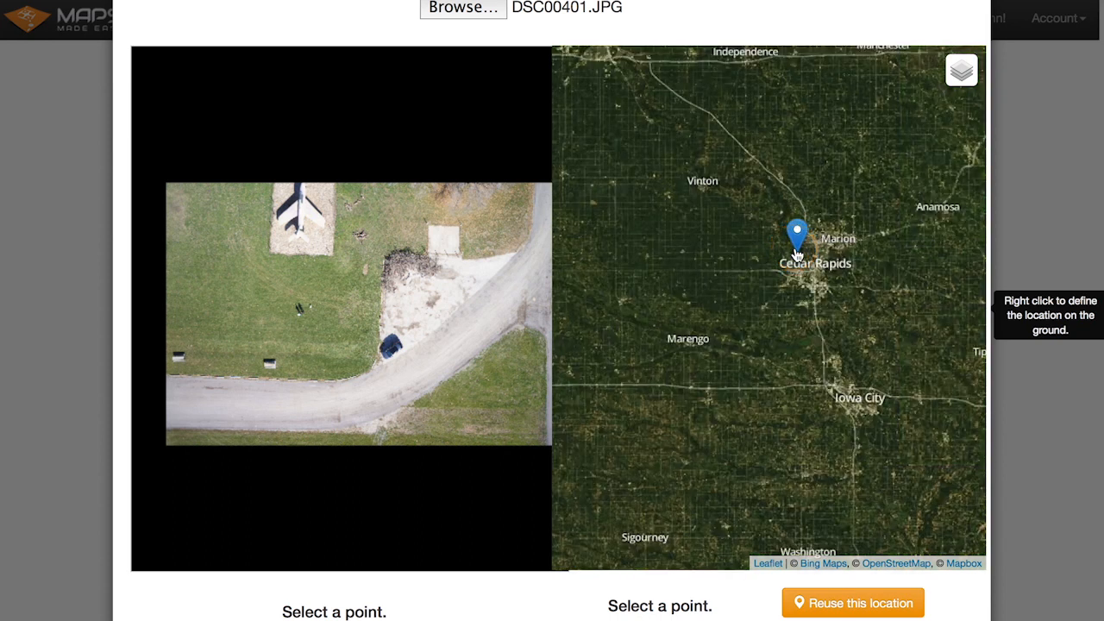
scroll(794, 252, up, 5)
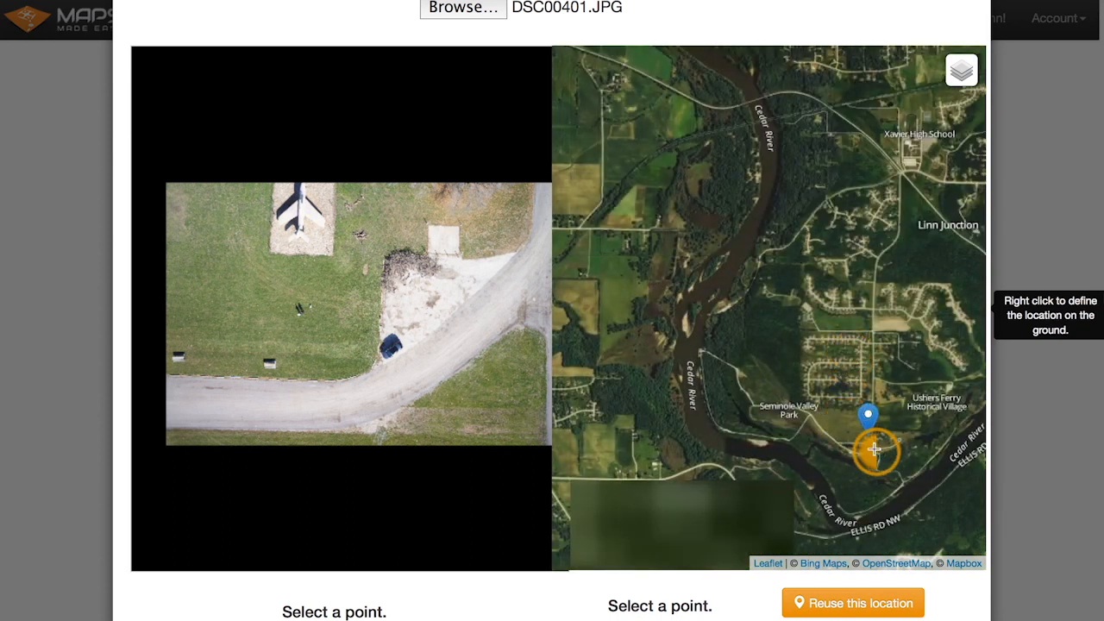
mouse_move(875, 449)
mouse_down()
mouse_move(781, 367)
mouse_move(779, 335)
mouse_up()
scroll(773, 324, up, 2)
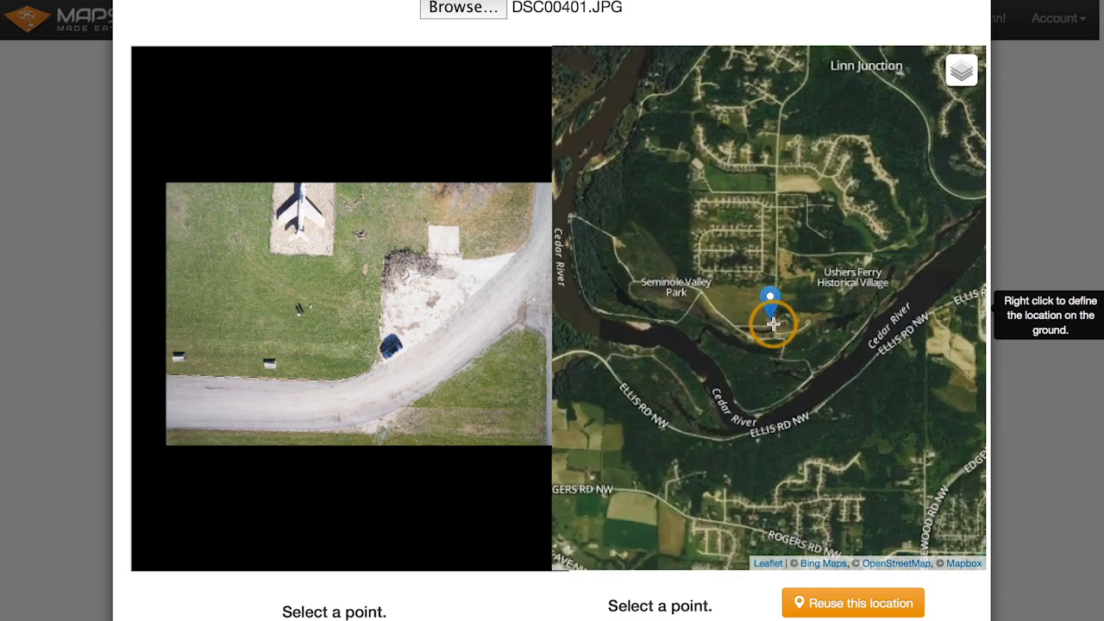
scroll(774, 324, up, 2)
scroll(774, 324, up, 1)
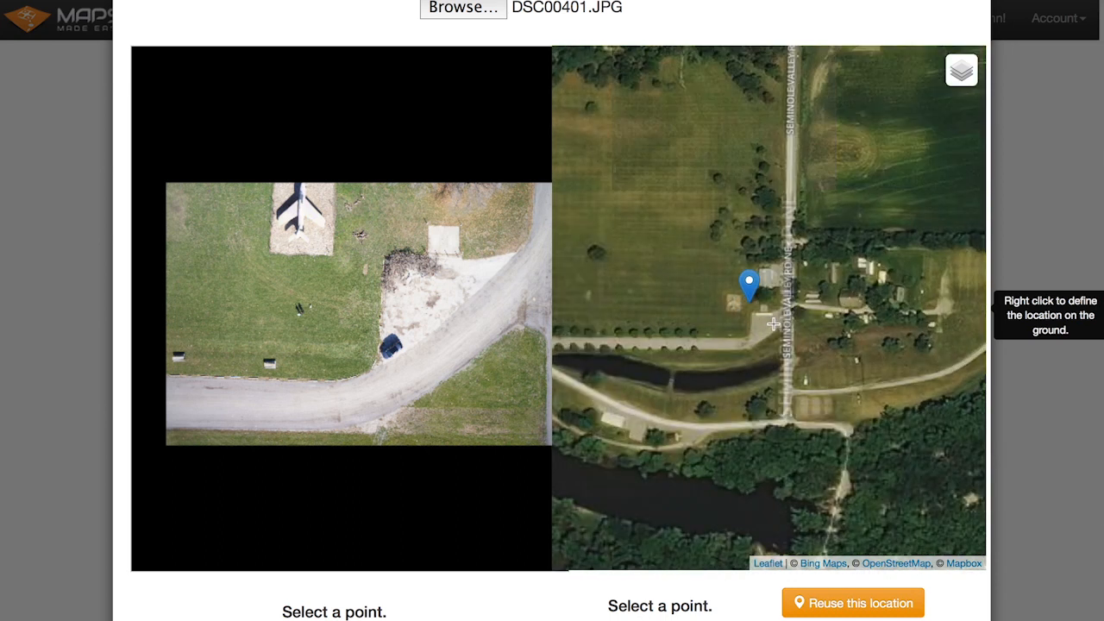
click(730, 313)
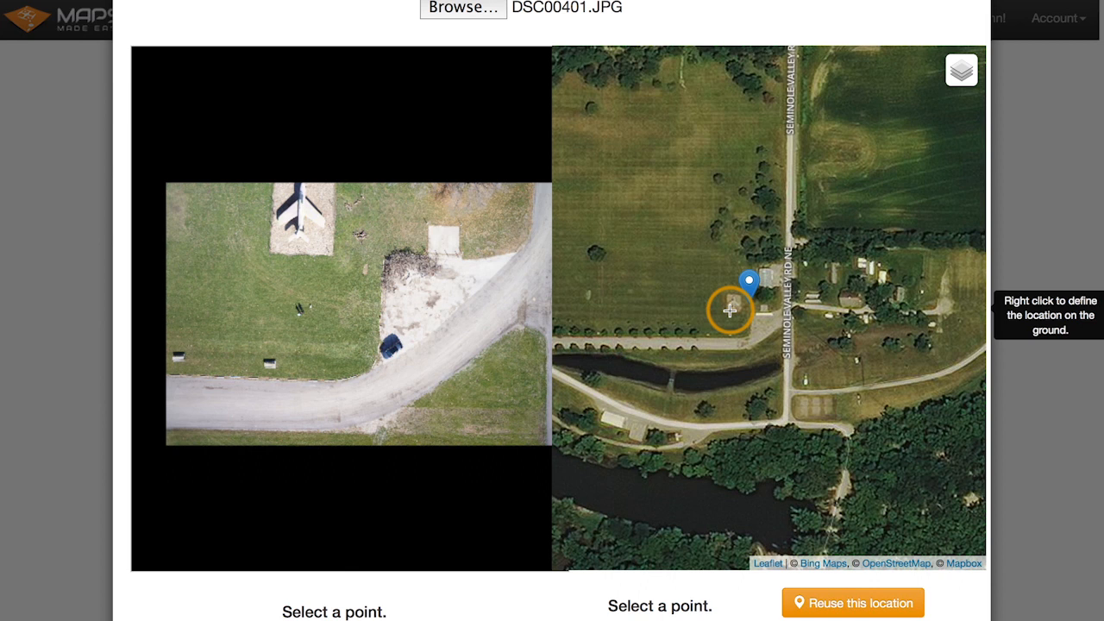
Mark the lower-left corner of the gravel pad around the airplane as the control point's location in the aerial image
drag(272, 228, 345, 294)
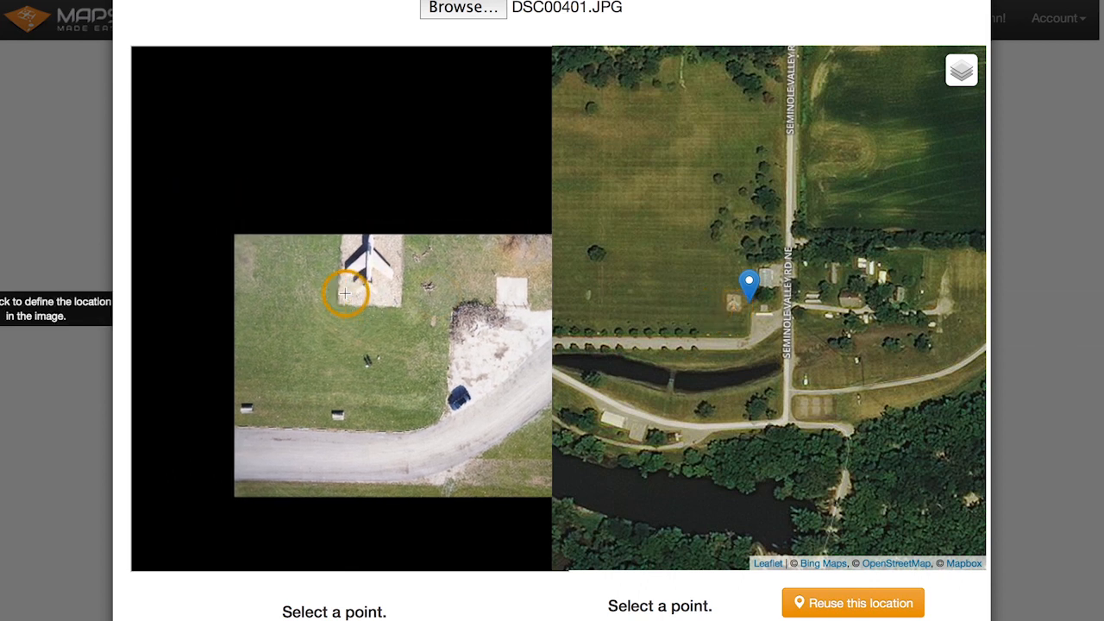
scroll(344, 305, up, 5)
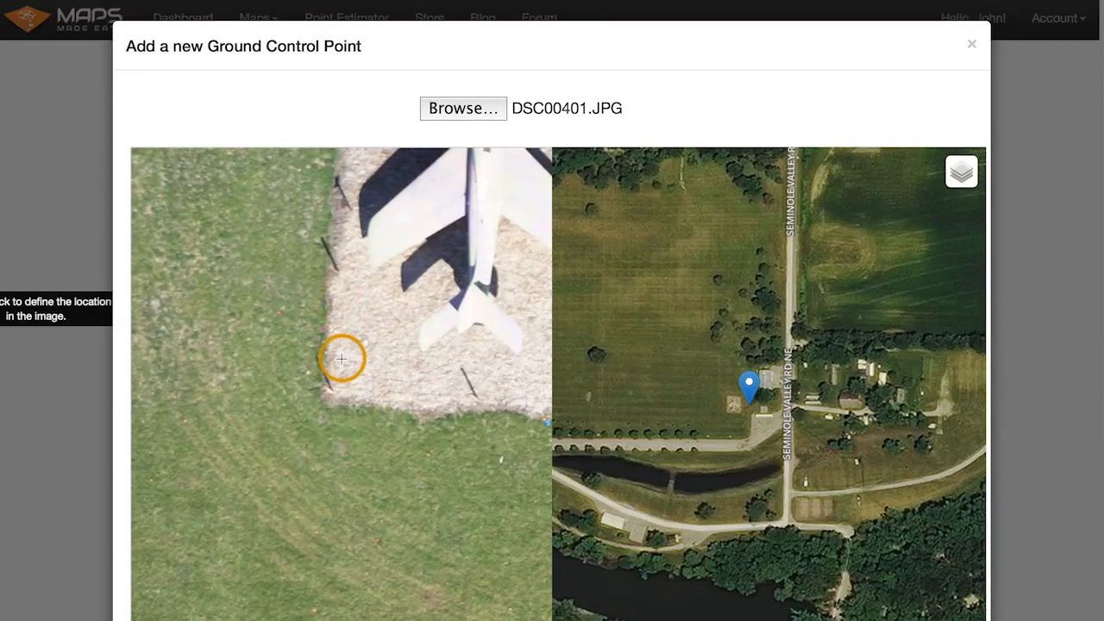
scroll(342, 359, up, 2)
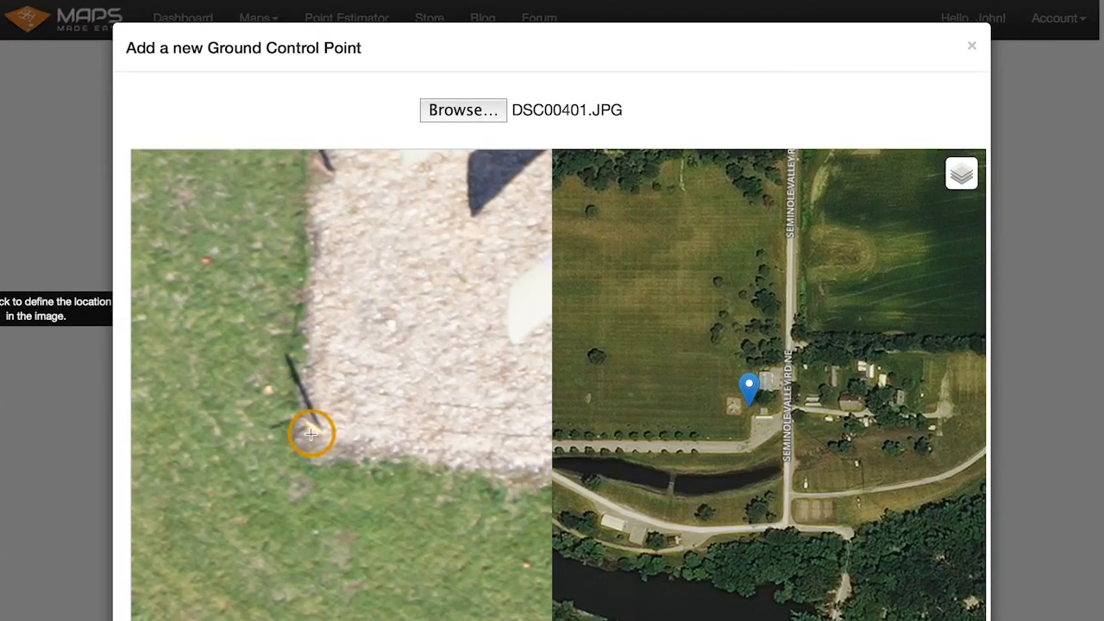
click(312, 384)
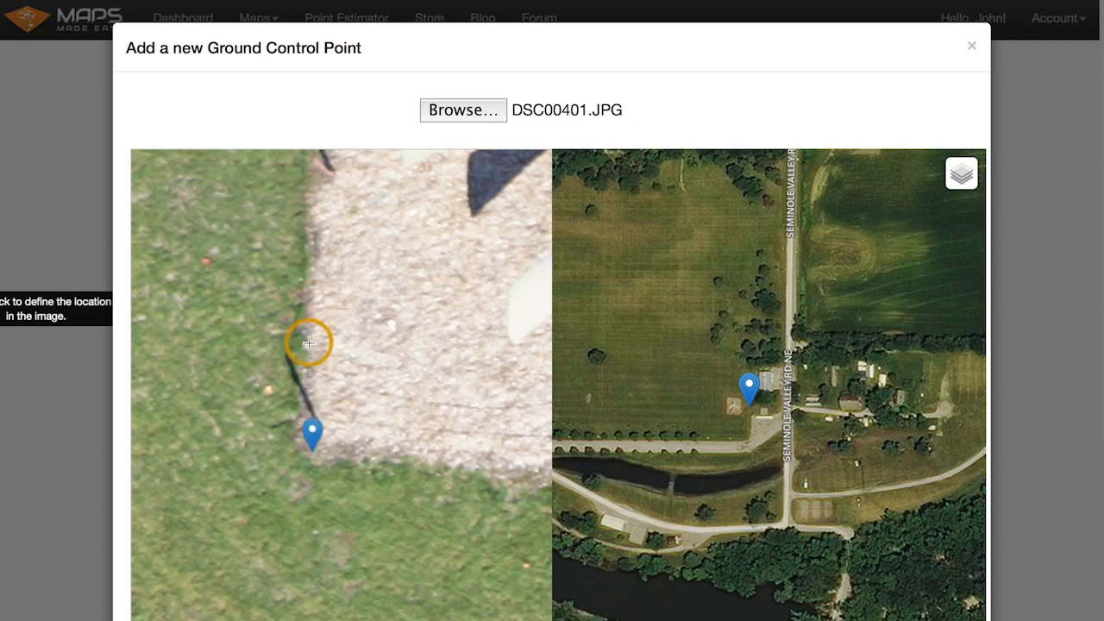
Define the matching ground location at the lower-left corner of the airplane pad on the basemap and save the control point
scroll(309, 343, down, 2)
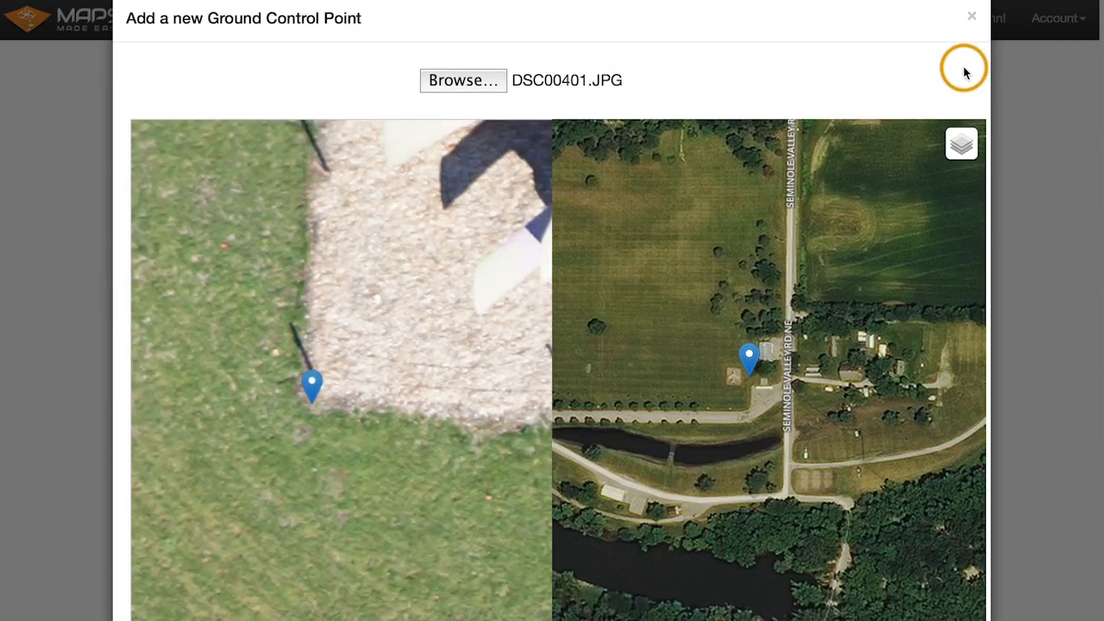
scroll(964, 72, down, 2)
scroll(1041, 123, down, 2)
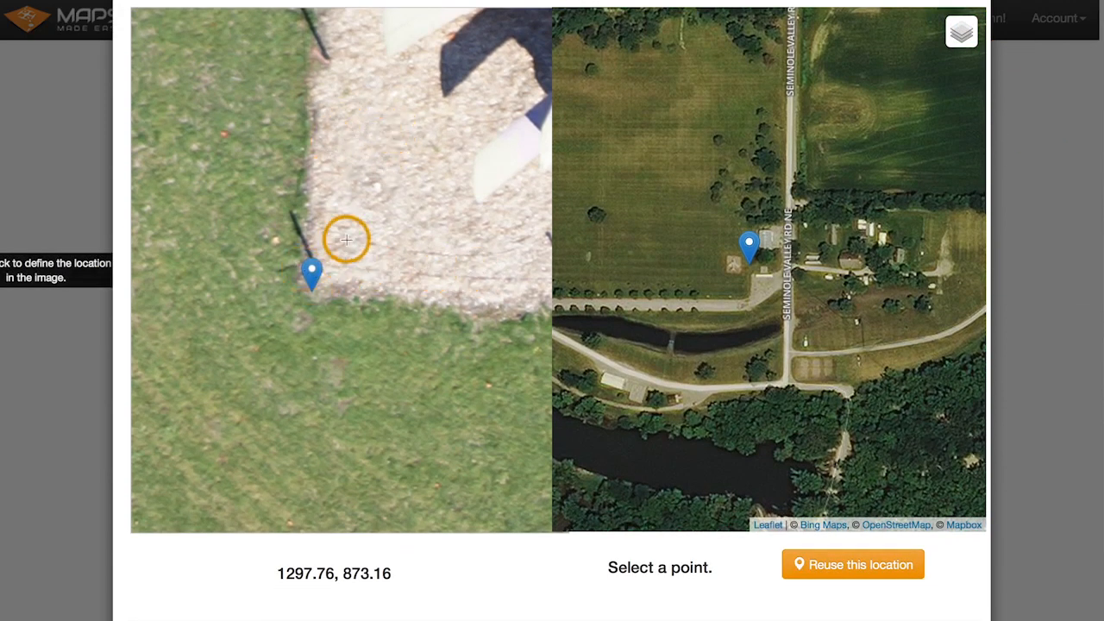
scroll(371, 240, down, 5)
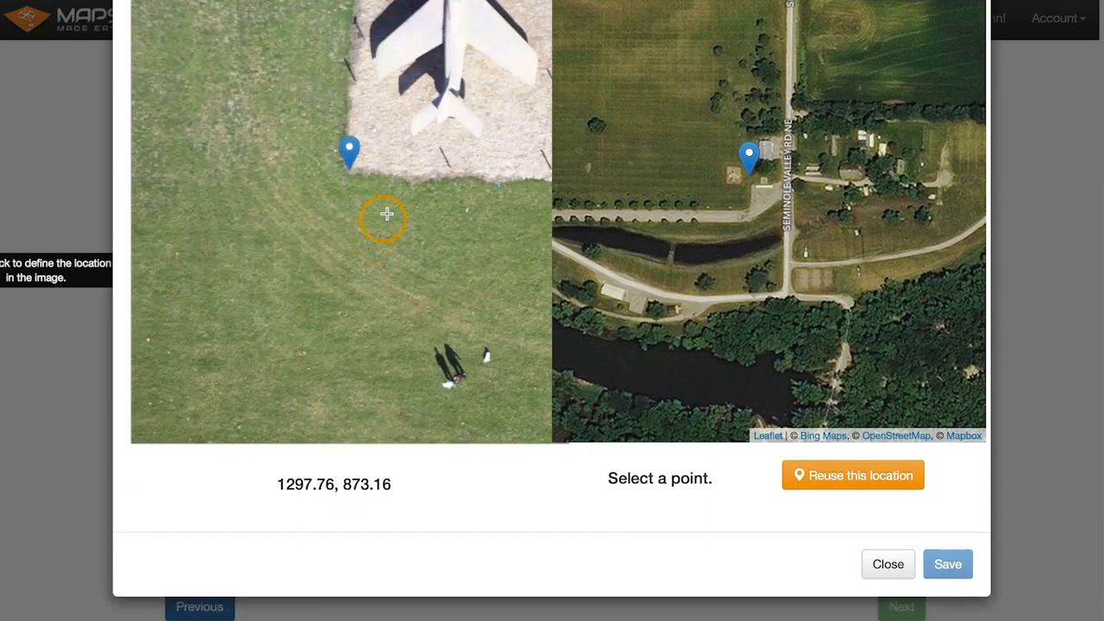
scroll(126, 161, up, 5)
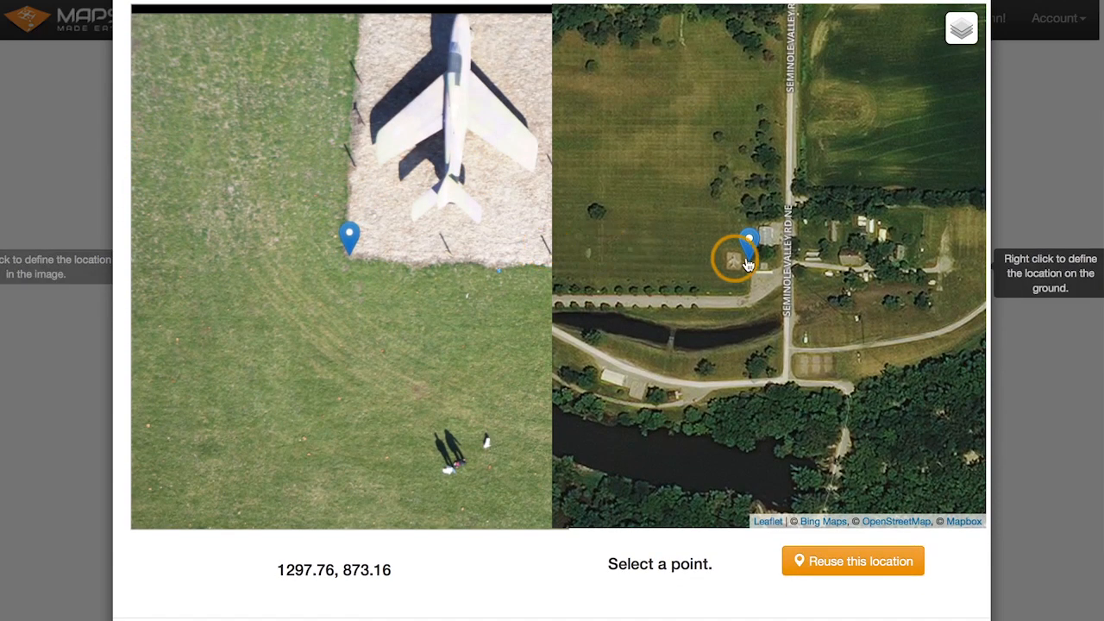
scroll(729, 262, up, 5)
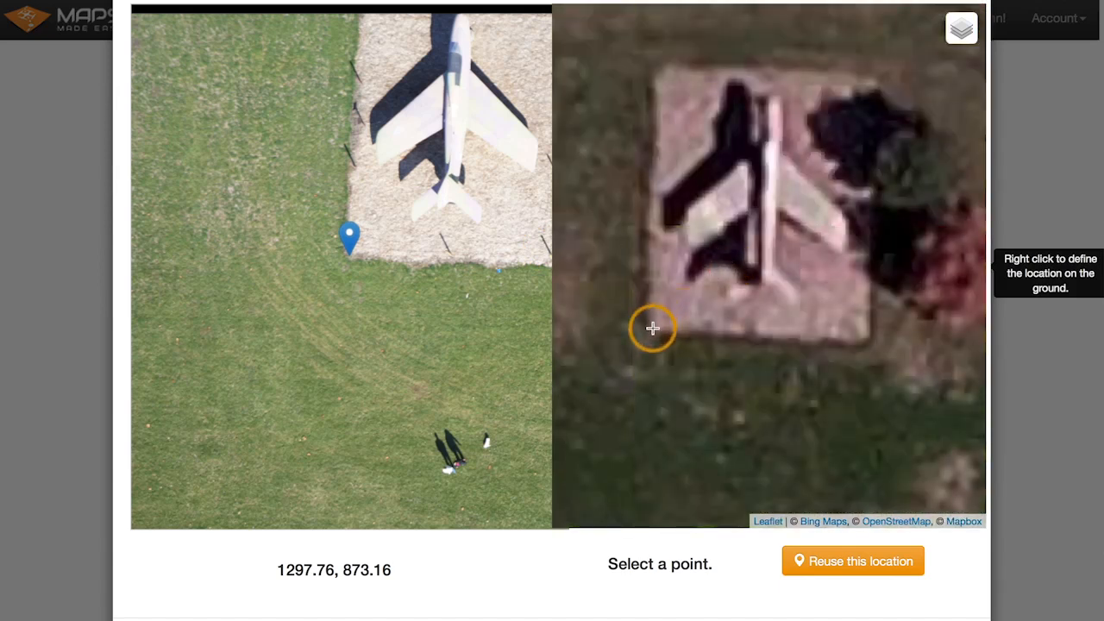
right_click(652, 329)
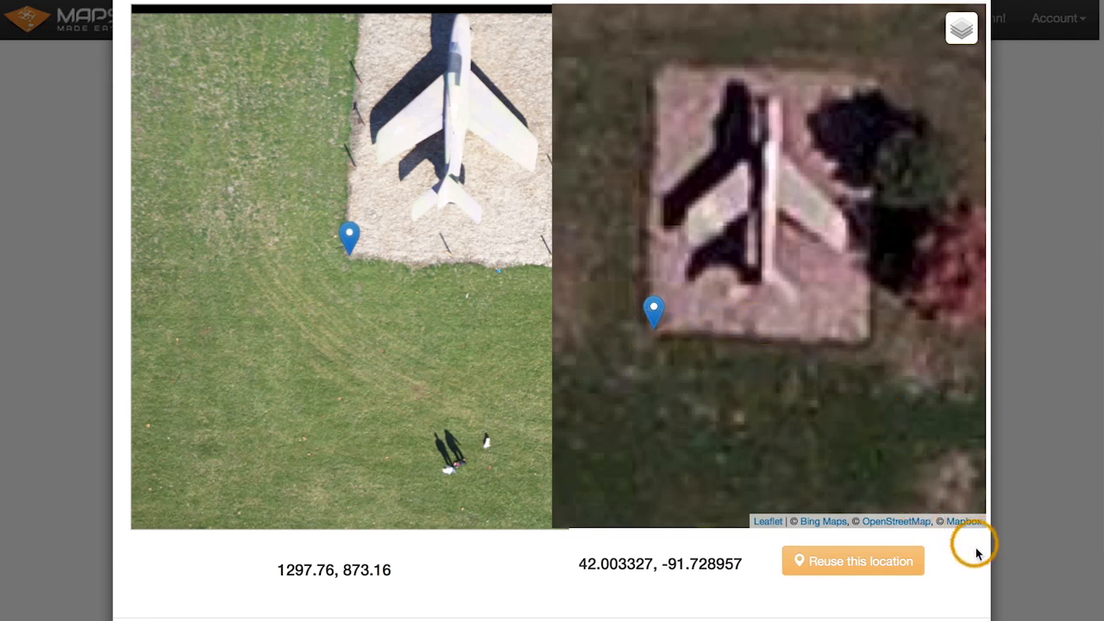
scroll(983, 556, down, 2)
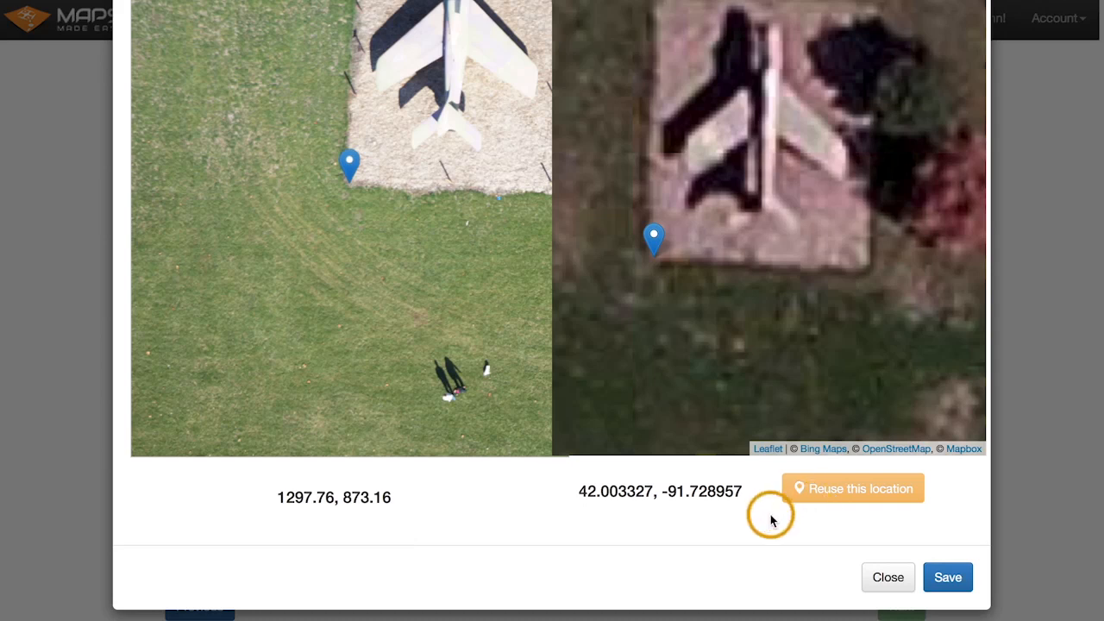
click(837, 489)
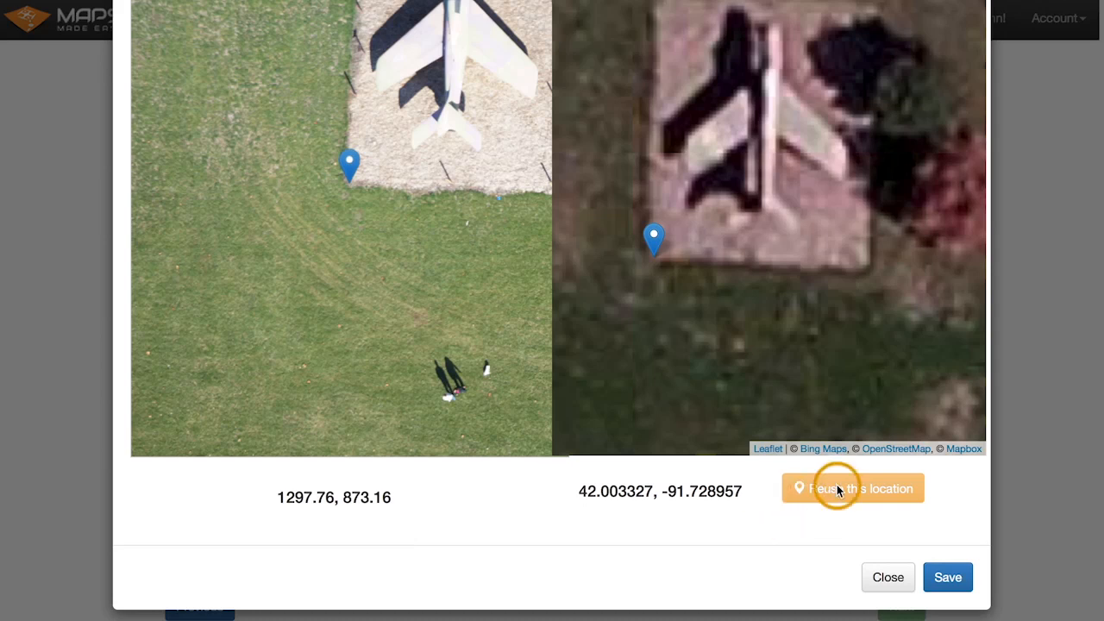
click(948, 578)
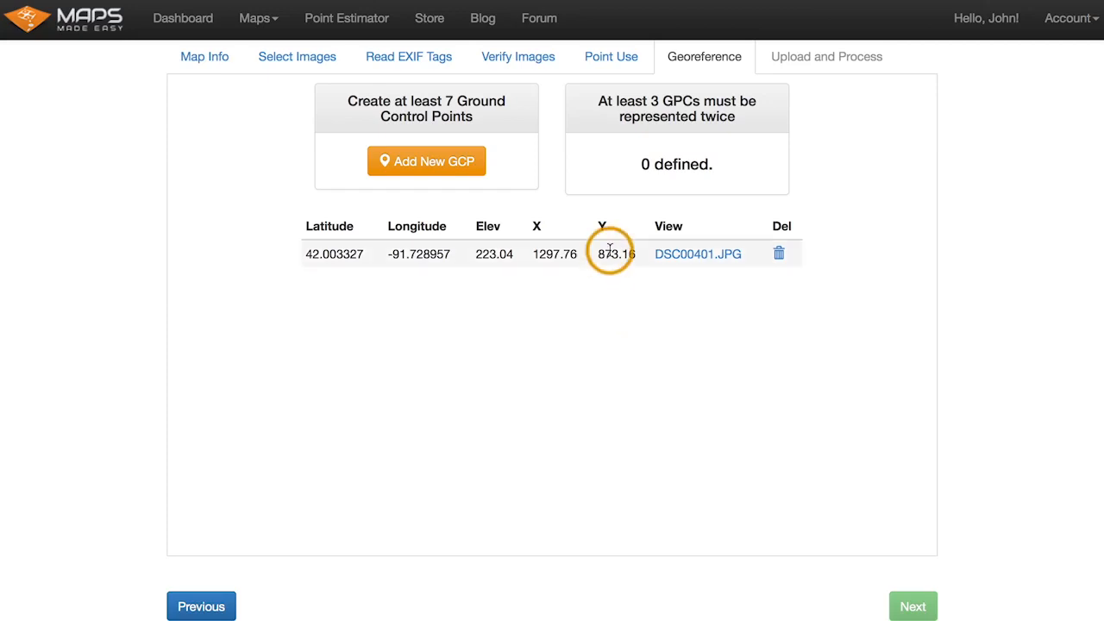
View the saved DSC00401.JPG control point, compare its markers in the image and on the basemap, and close it
click(682, 253)
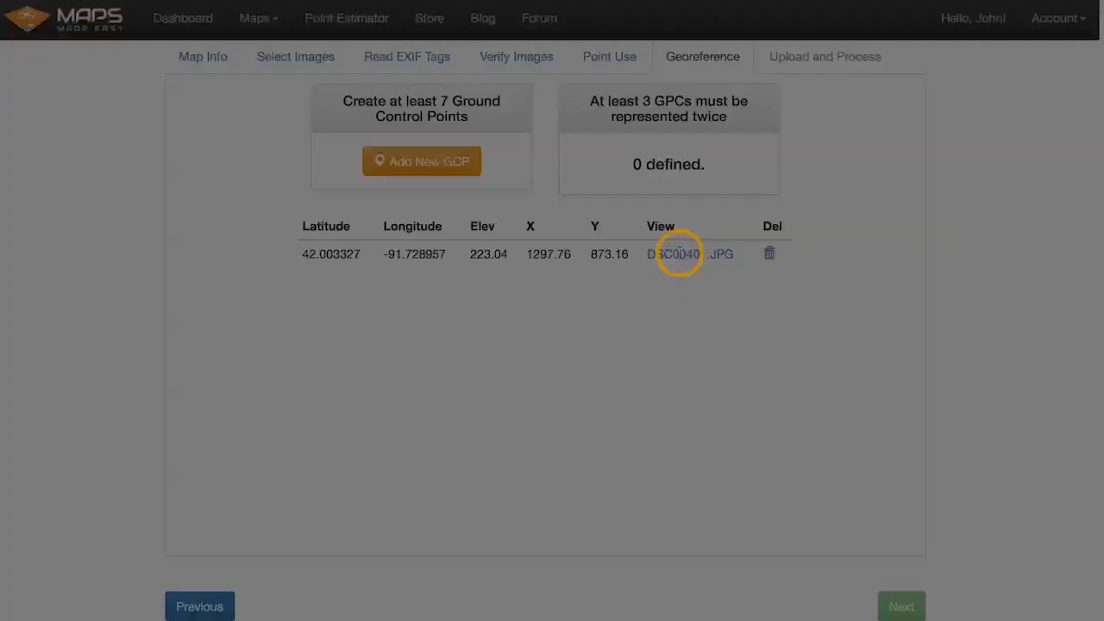
scroll(499, 202, down, 3)
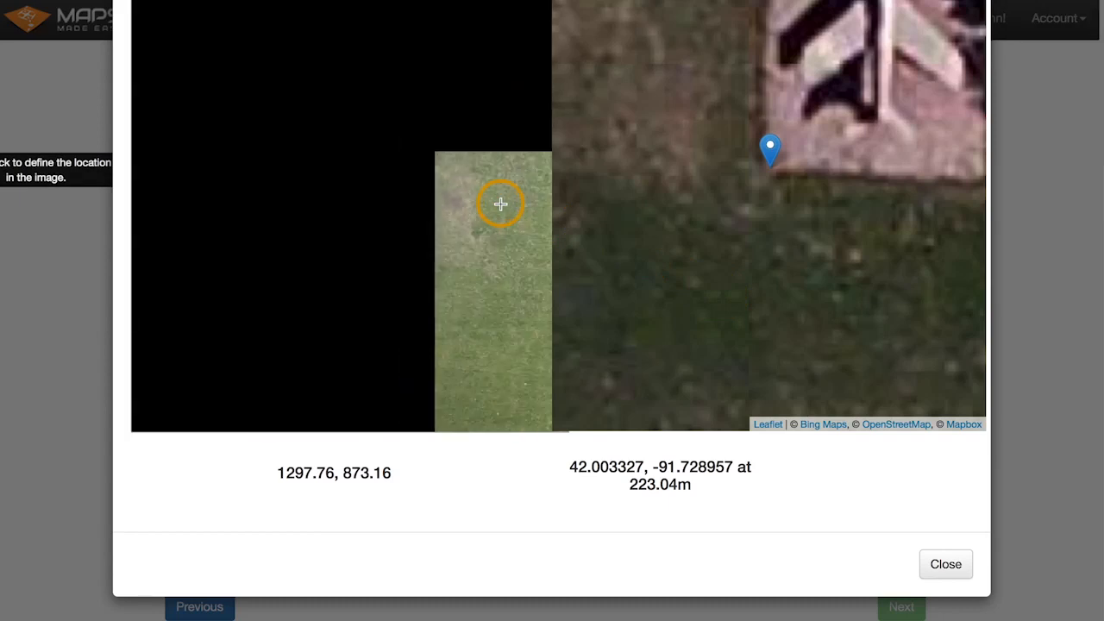
drag(501, 204, 387, 178)
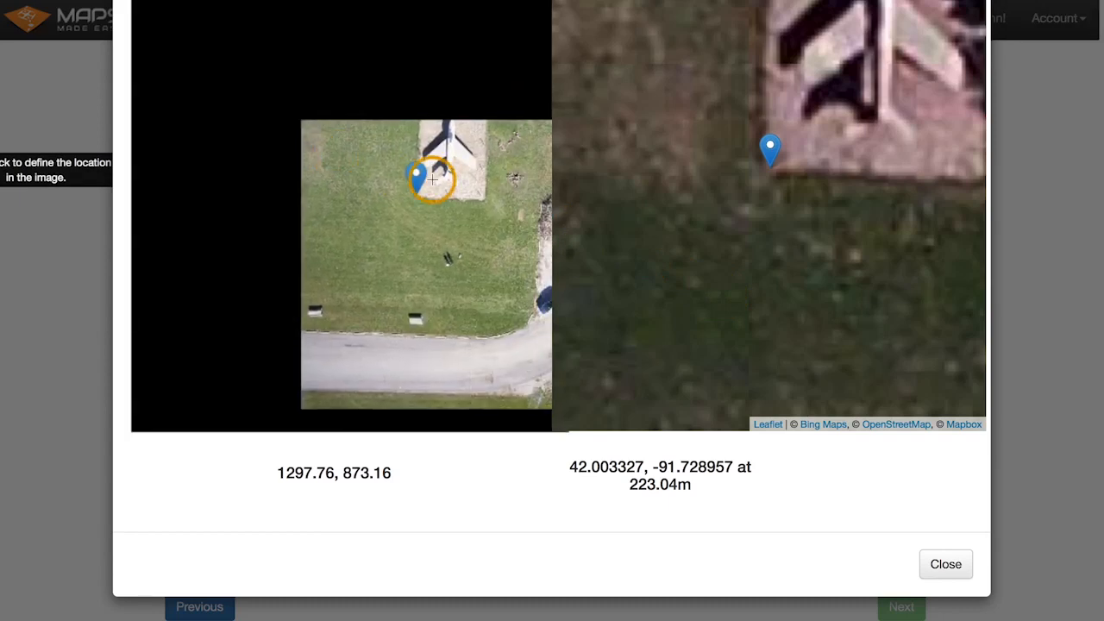
scroll(433, 178, up, 3)
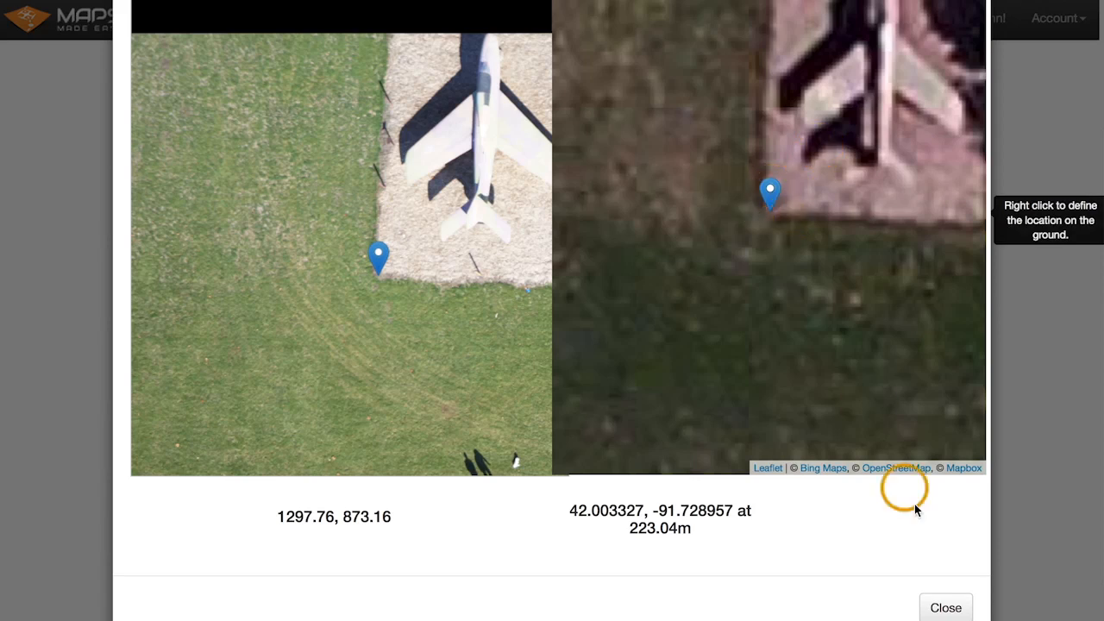
click(943, 605)
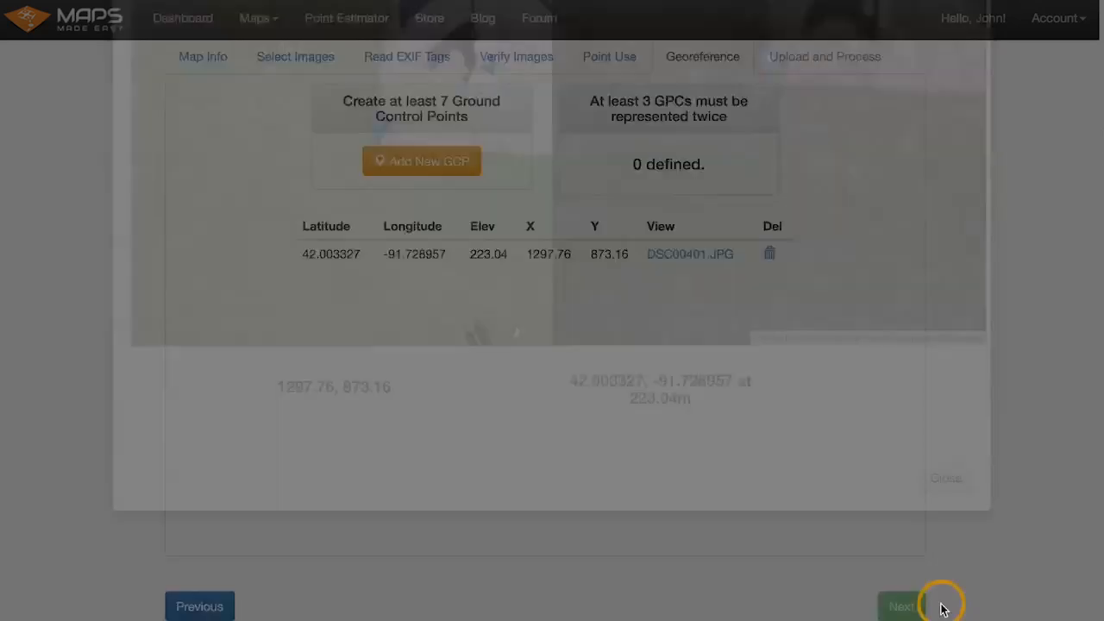
Start a new ground control point and load DSC00400.JPG as its aerial image
click(412, 169)
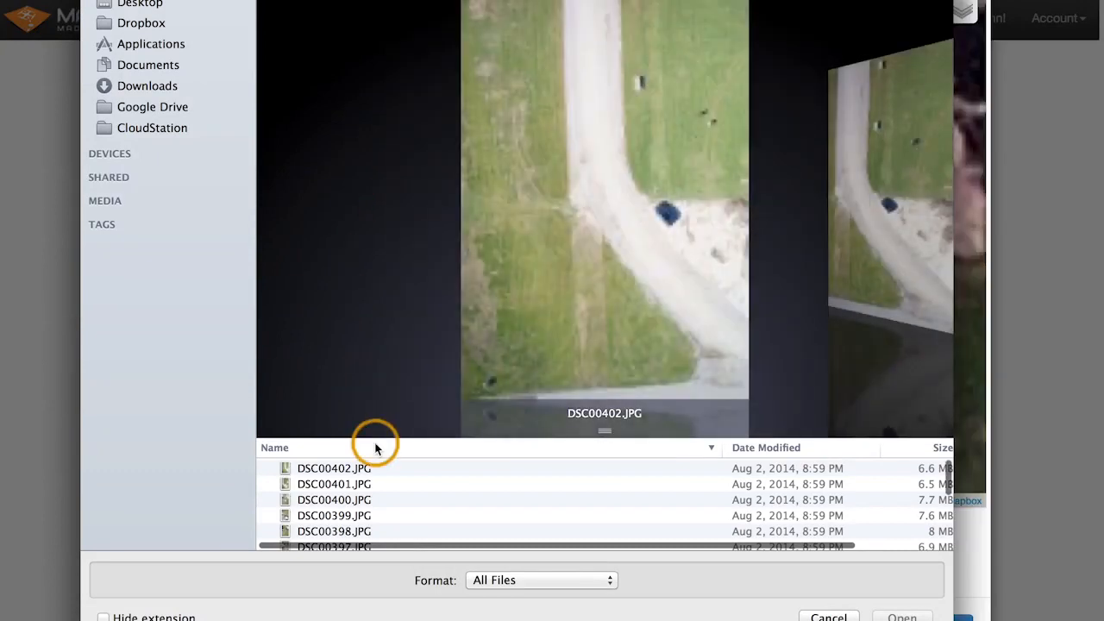
click(353, 484)
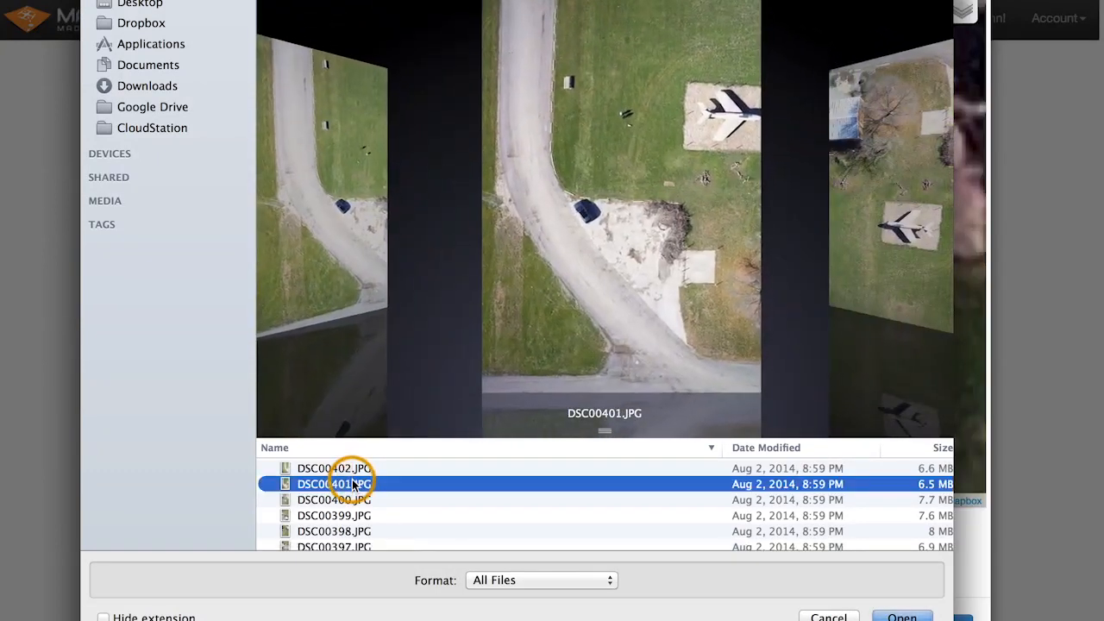
click(341, 500)
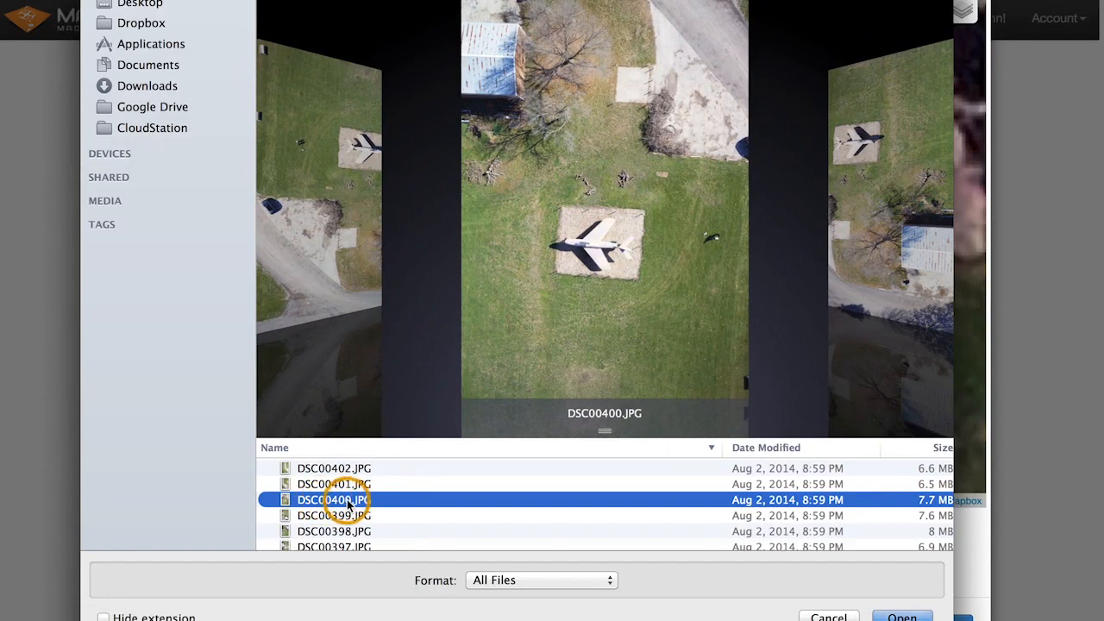
click(349, 504)
double_click(349, 503)
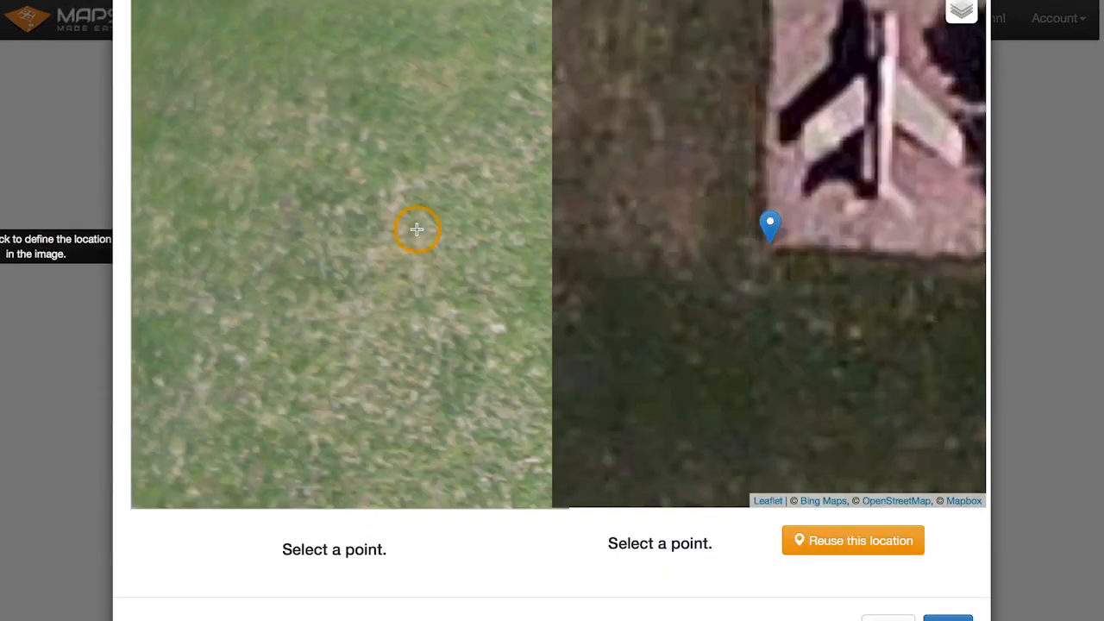
Mark the lower-left corner of the gravel pad around the airplane in the DSC00400.JPG image
scroll(417, 229, down, 3)
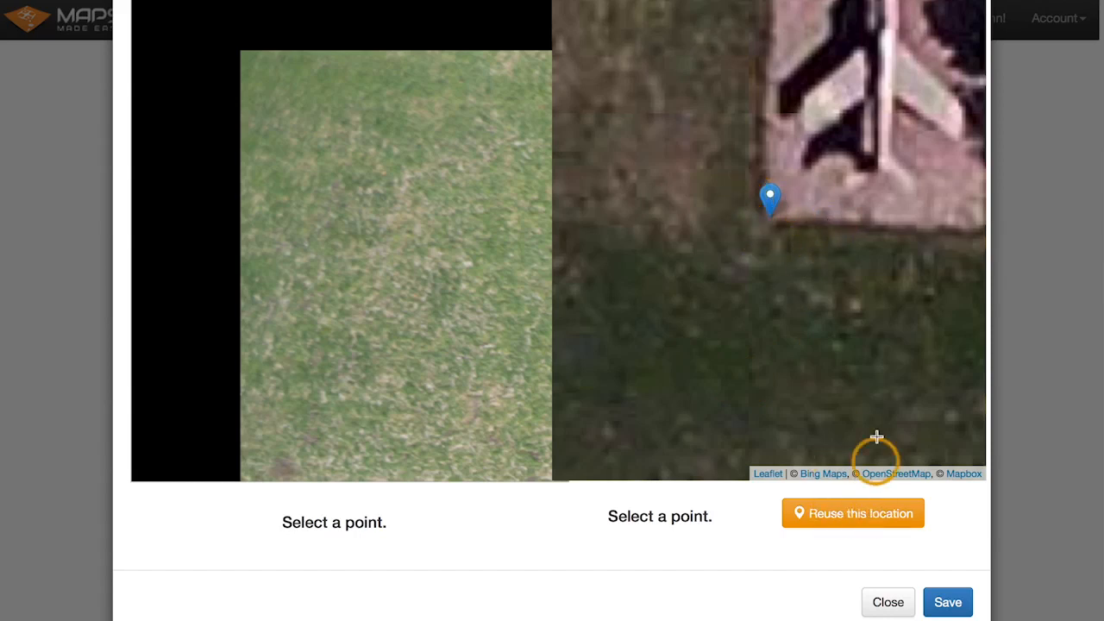
scroll(454, 215, down, 2)
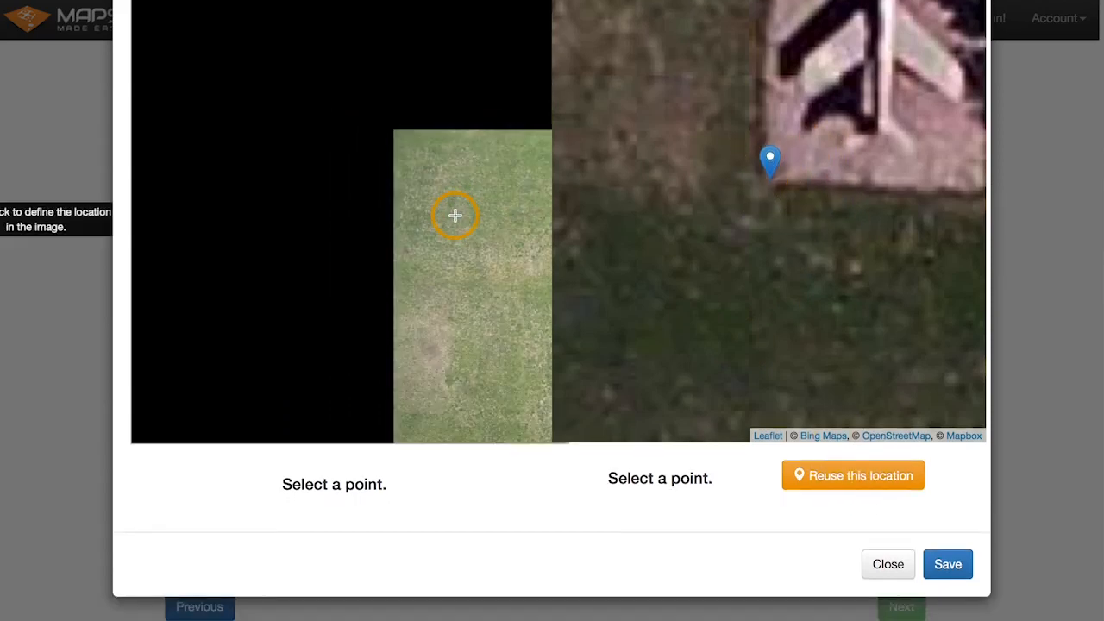
drag(490, 238, 322, 153)
drag(434, 298, 256, 173)
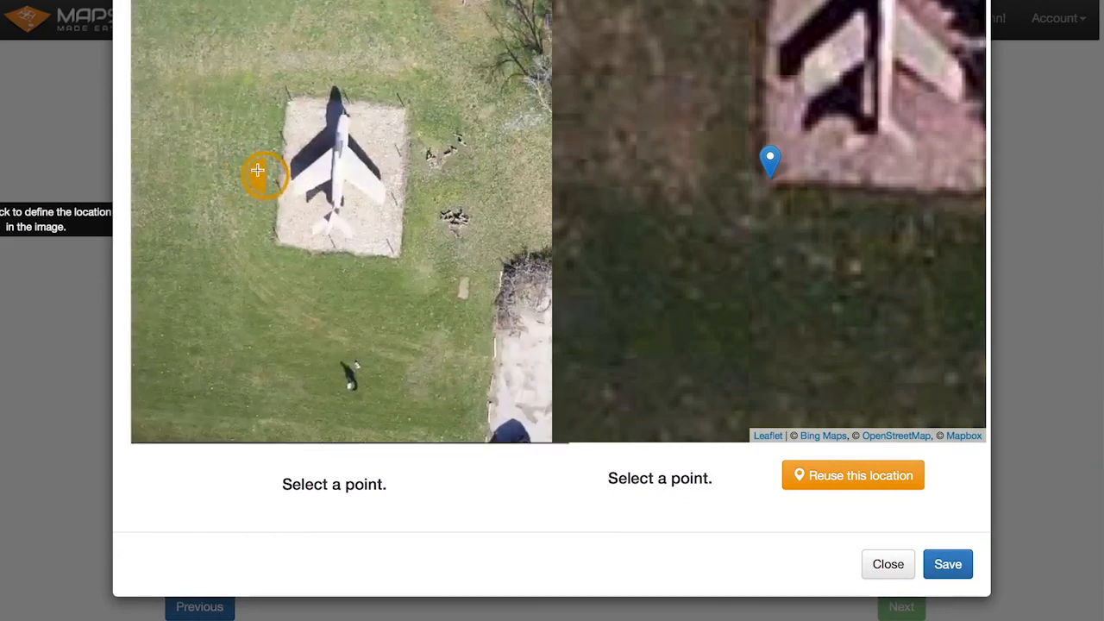
scroll(261, 222, up, 3)
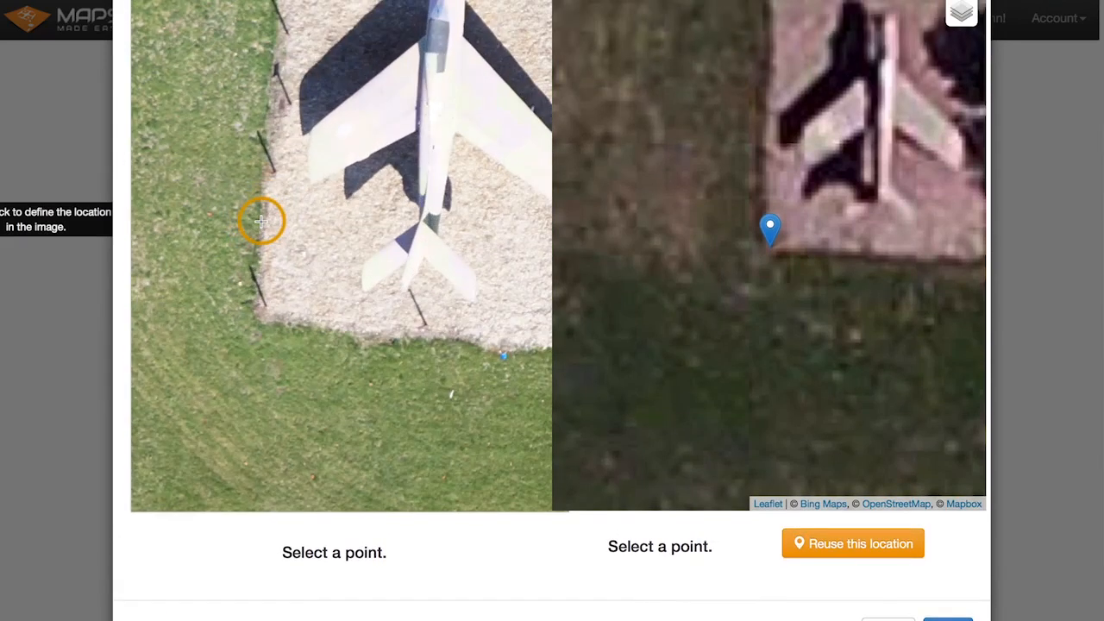
click(258, 309)
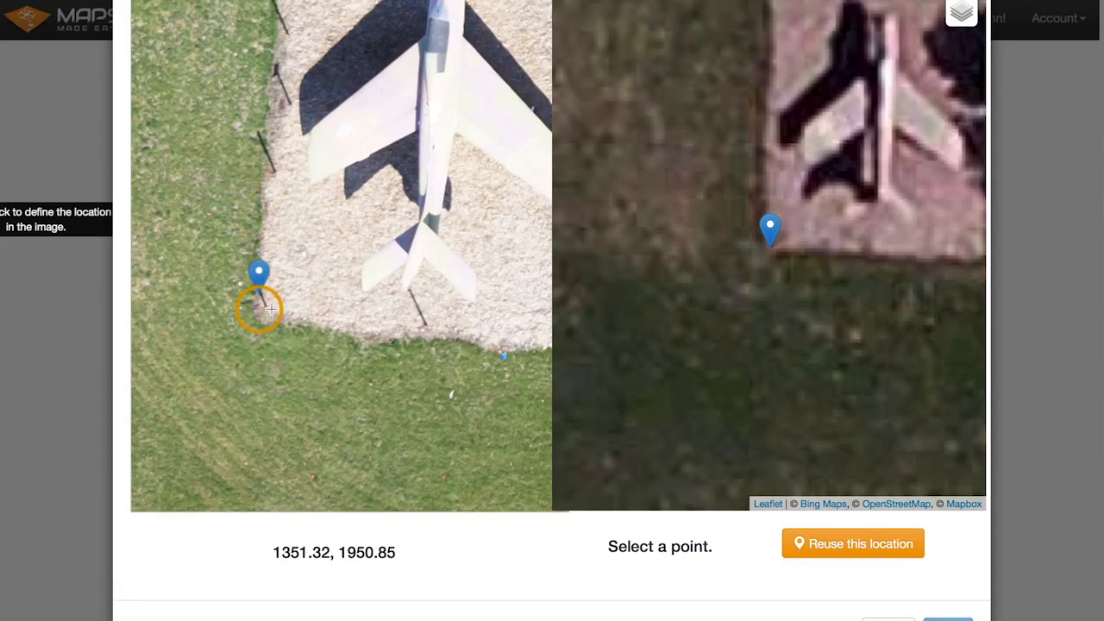
click(261, 317)
click(262, 327)
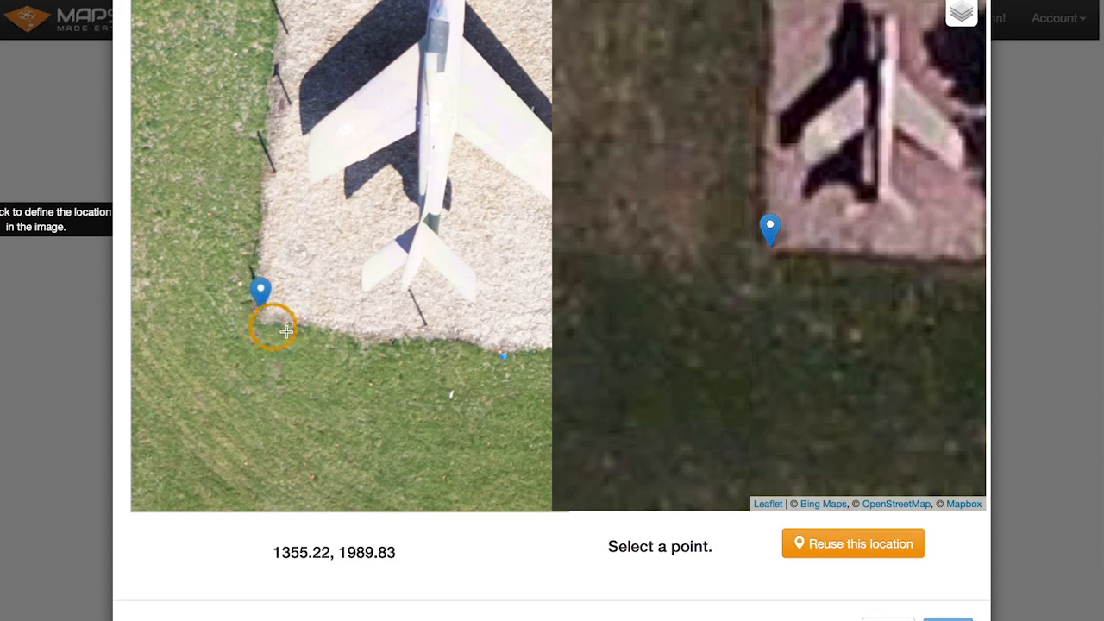
Reuse the previous control point's ground location for this image point and save the control point
click(852, 545)
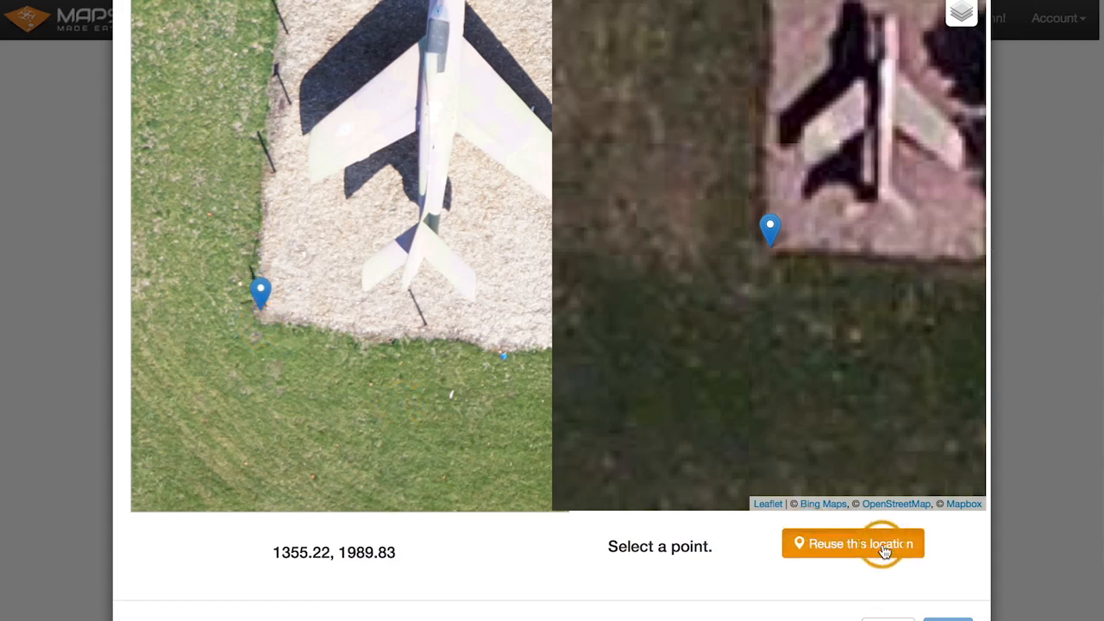
scroll(965, 552, down, 1)
click(948, 583)
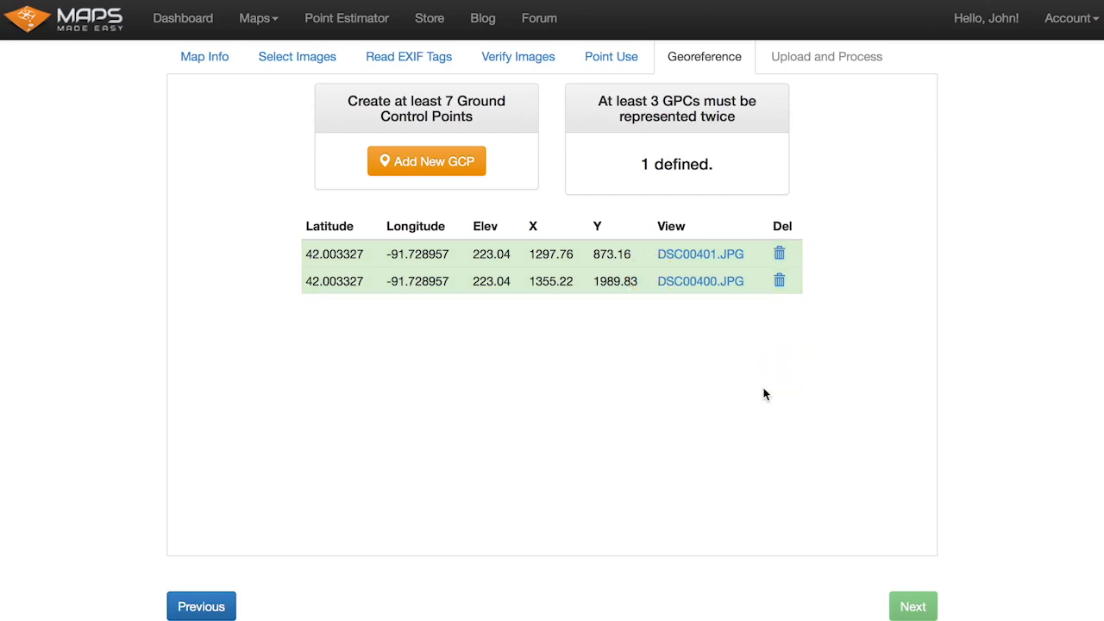
mouse_move(764, 388)
mouse_down()
mouse_move(790, 371)
mouse_move(718, 394)
mouse_up()
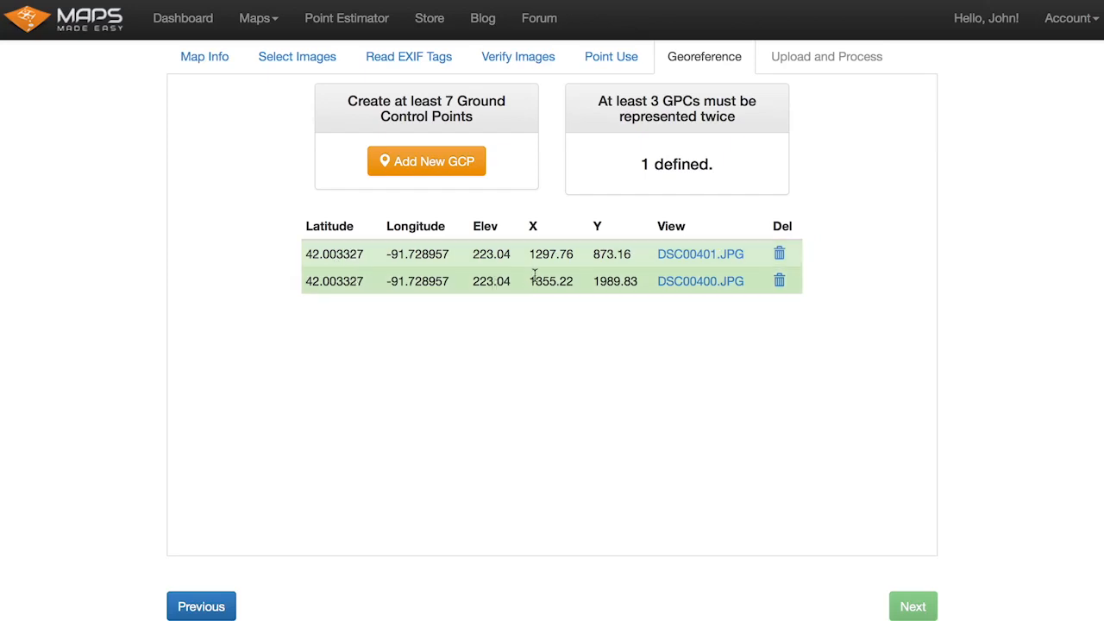
click(593, 281)
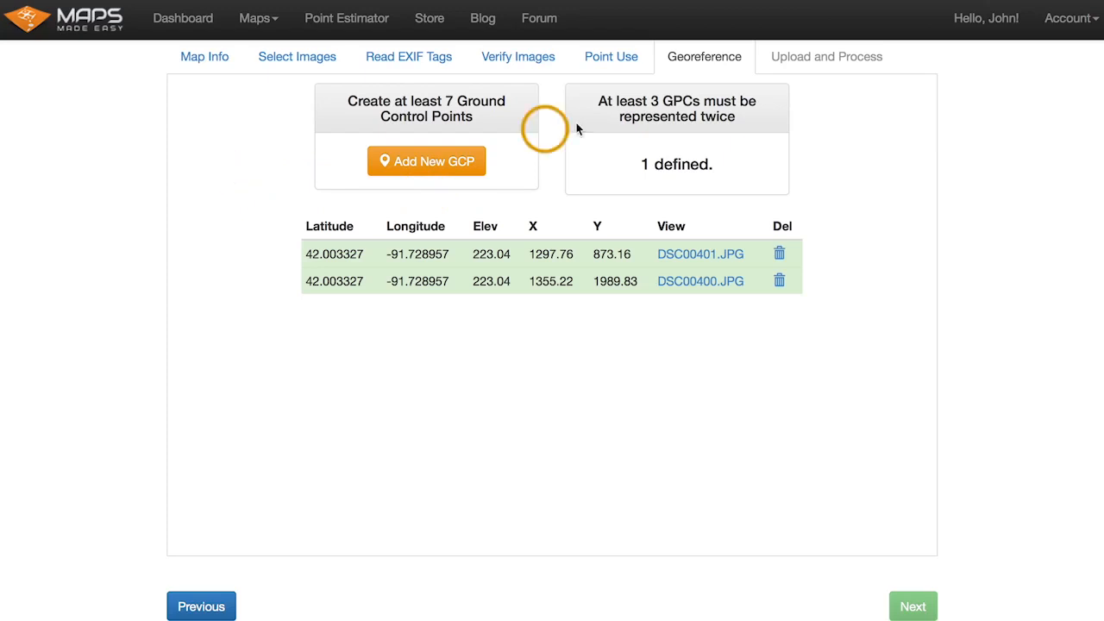
Create a third control point entry, again using DSC00400.JPG as the aerial image
click(416, 164)
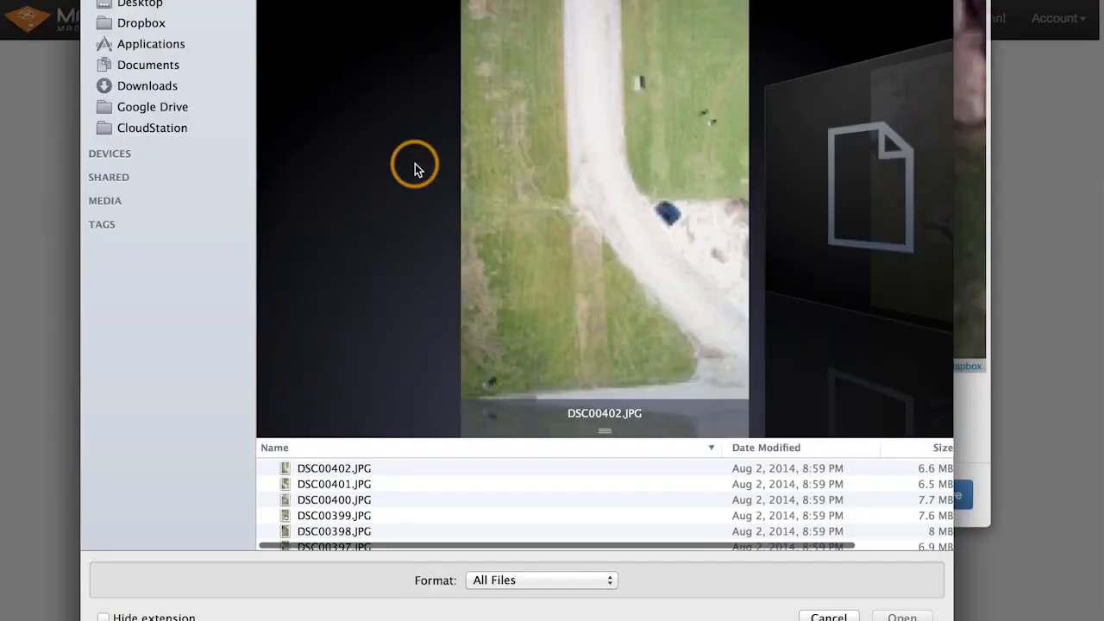
click(351, 515)
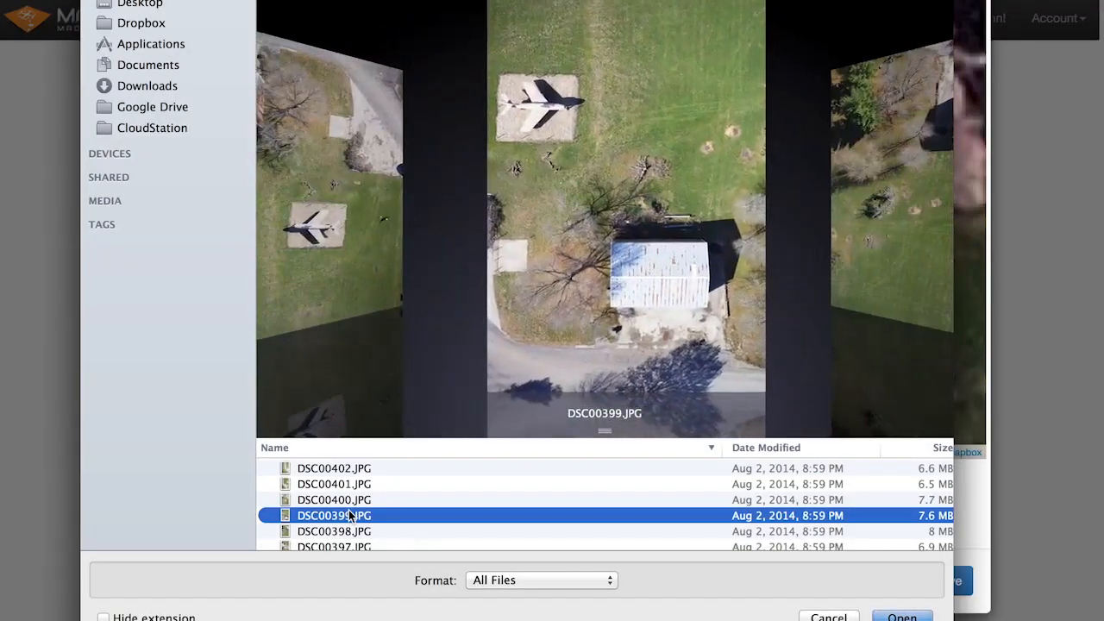
click(348, 504)
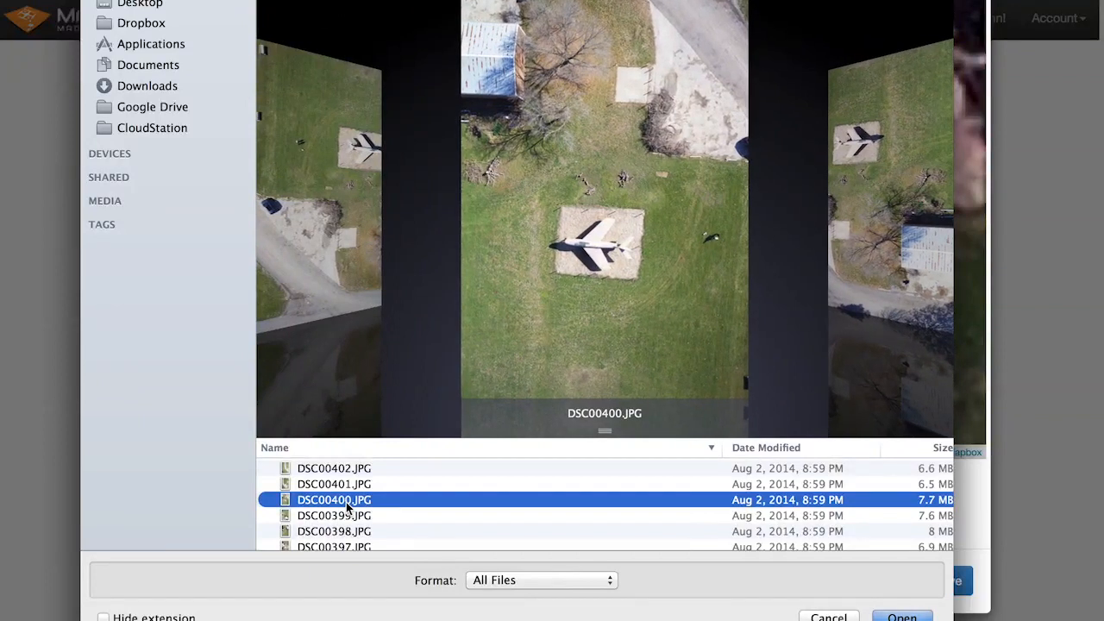
double_click(346, 500)
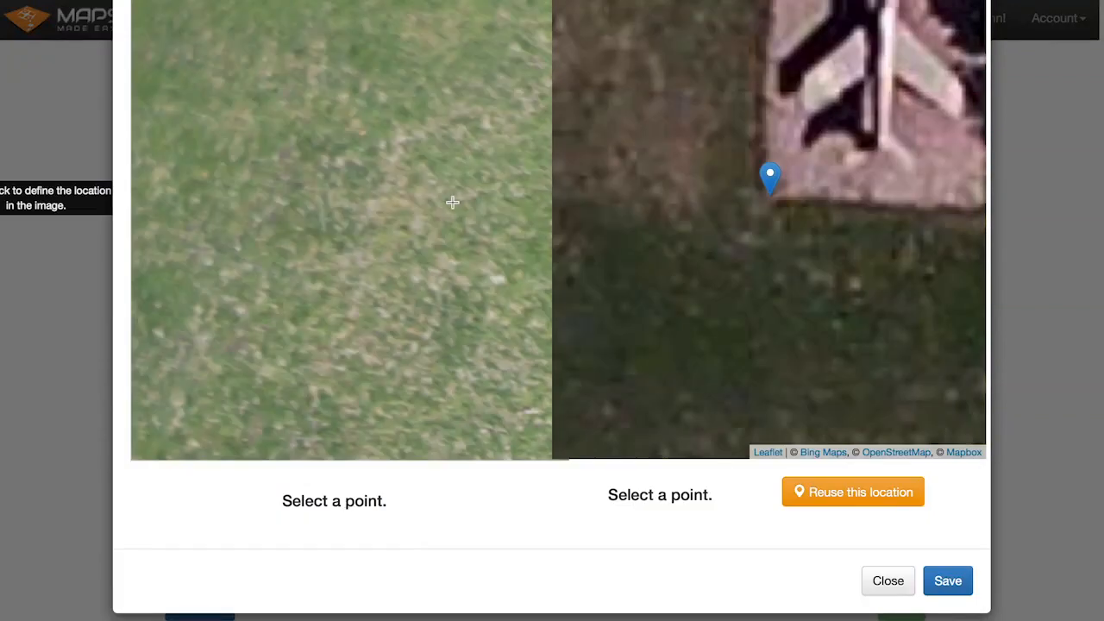
Mark the upper-left corner of the small concrete slab beside the gravel lot in the aerial image
scroll(451, 202, down, 5)
drag(489, 236, 283, 235)
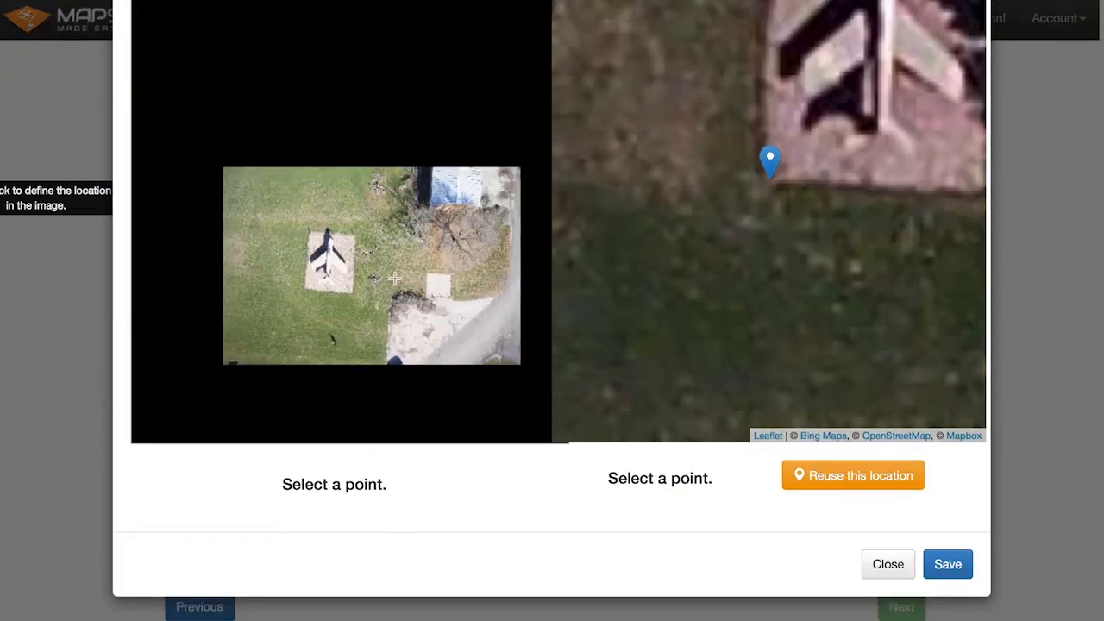
scroll(259, 258, up, 5)
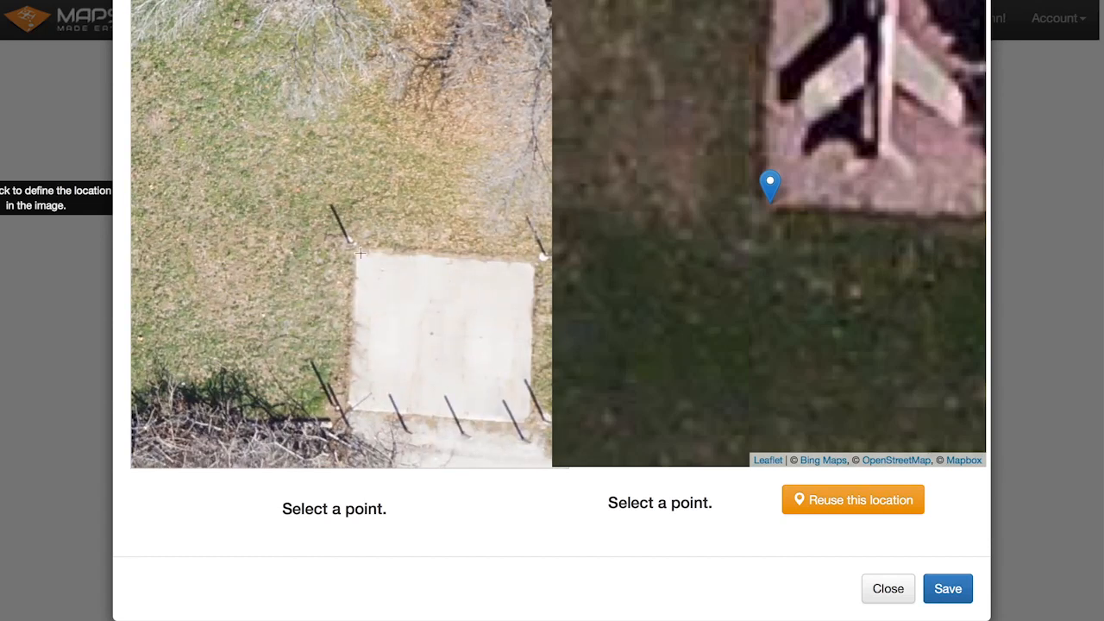
click(356, 250)
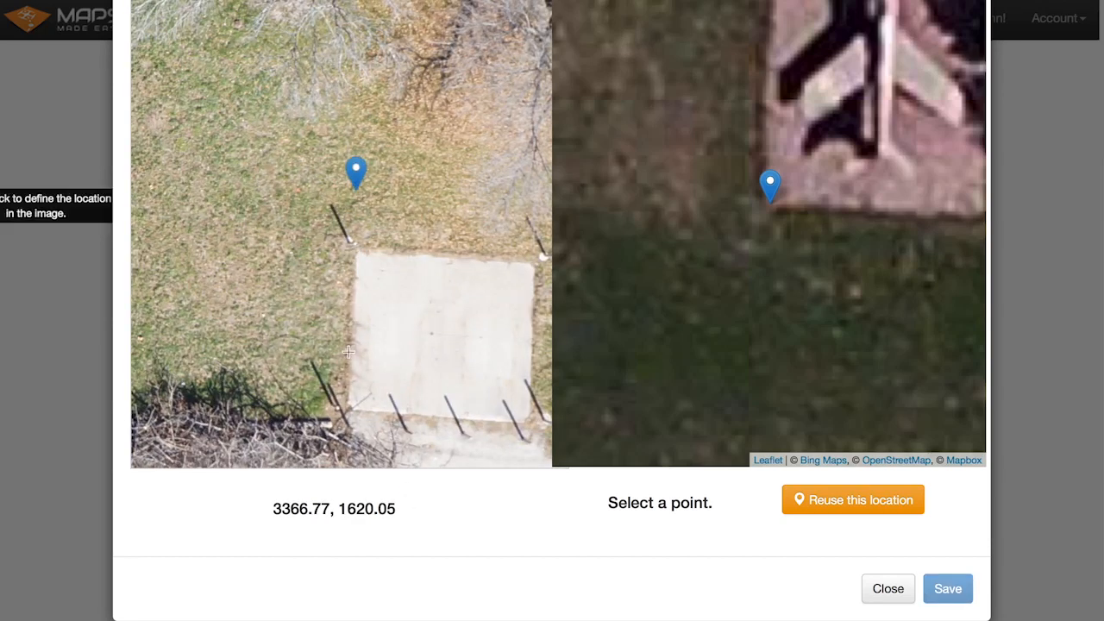
scroll(409, 214, up, 2)
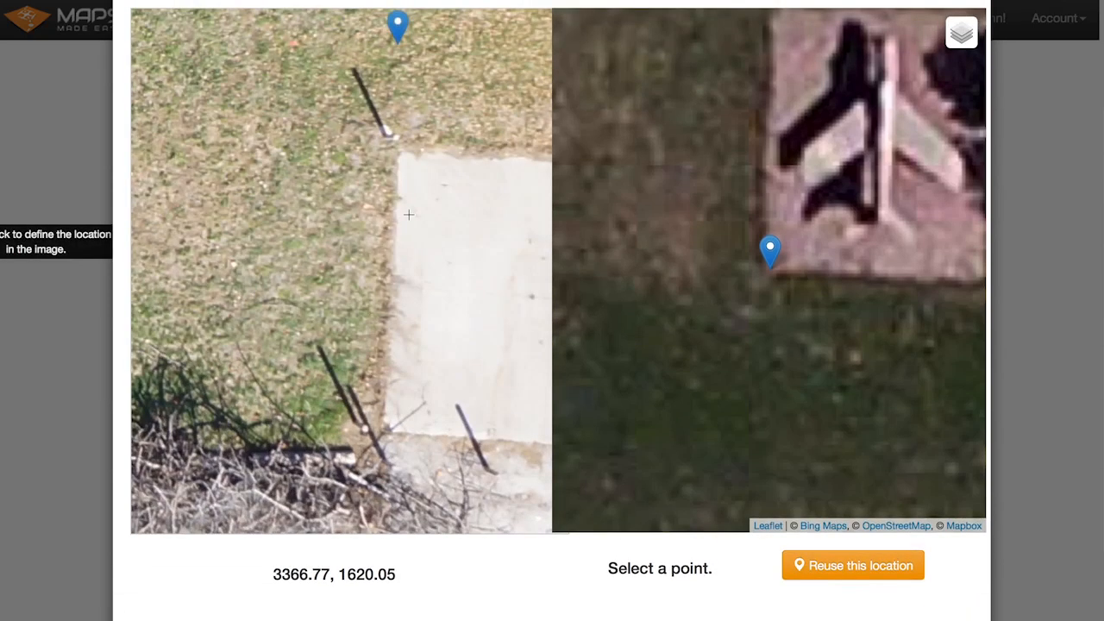
click(391, 235)
click(399, 146)
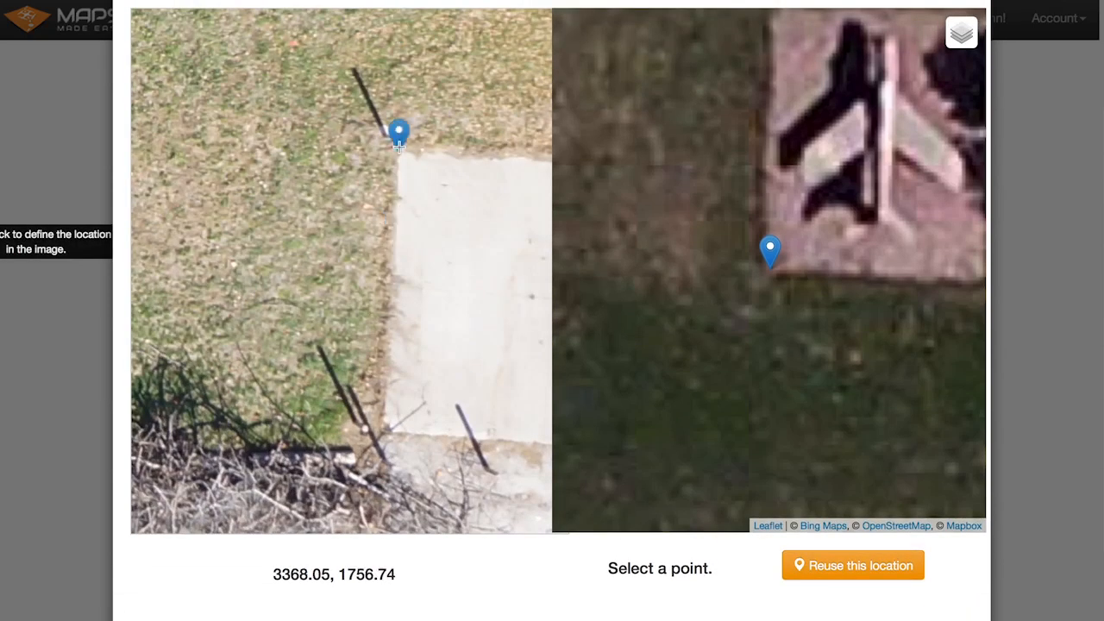
Locate the small concrete slab on the basemap and compare its Bing and Standard imagery, ending on Standard
drag(843, 278, 690, 281)
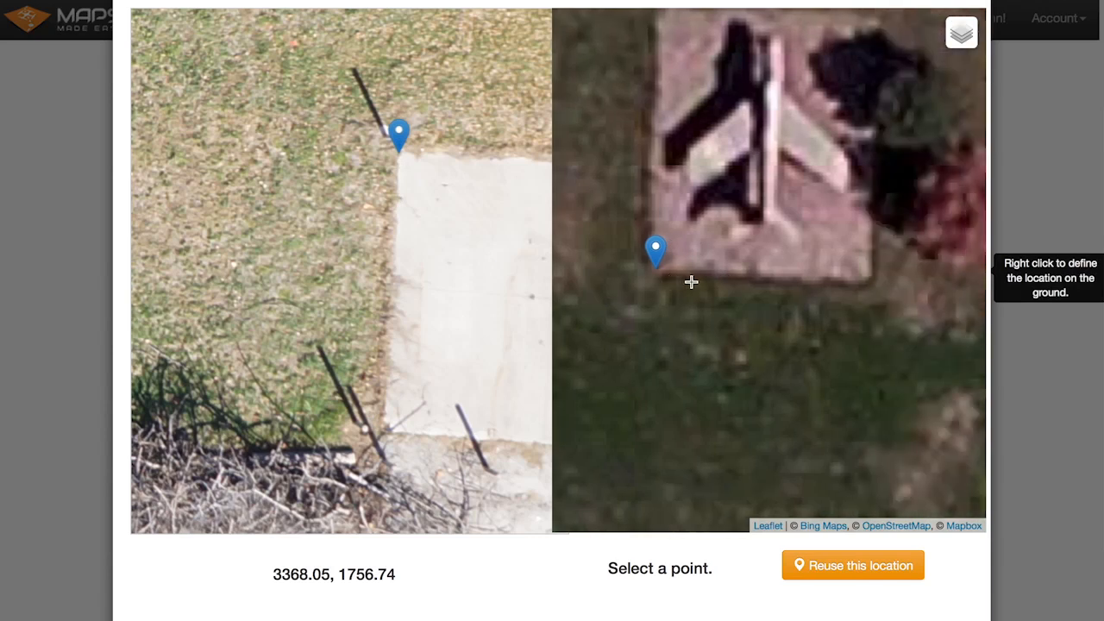
drag(842, 256, 729, 257)
drag(948, 290, 777, 272)
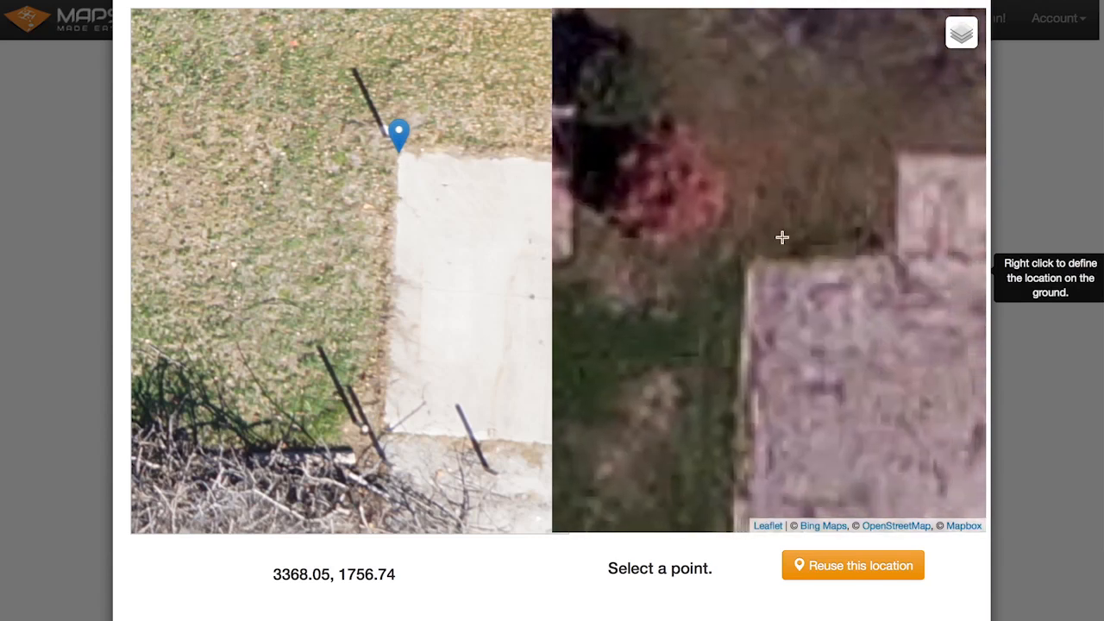
scroll(724, 205, up, 1)
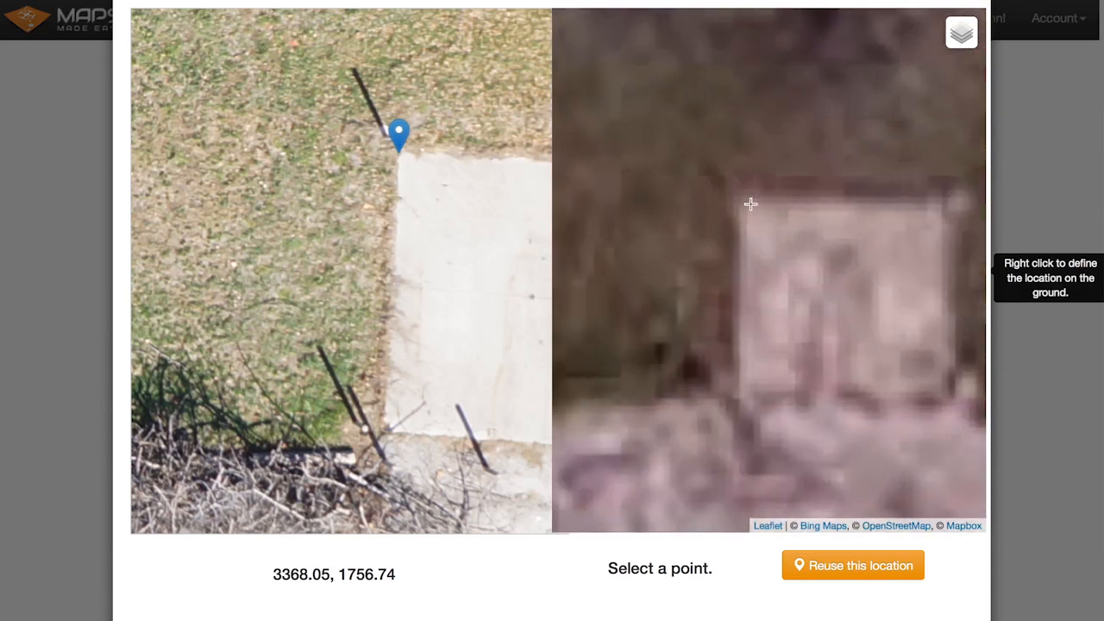
scroll(748, 201, up, 1)
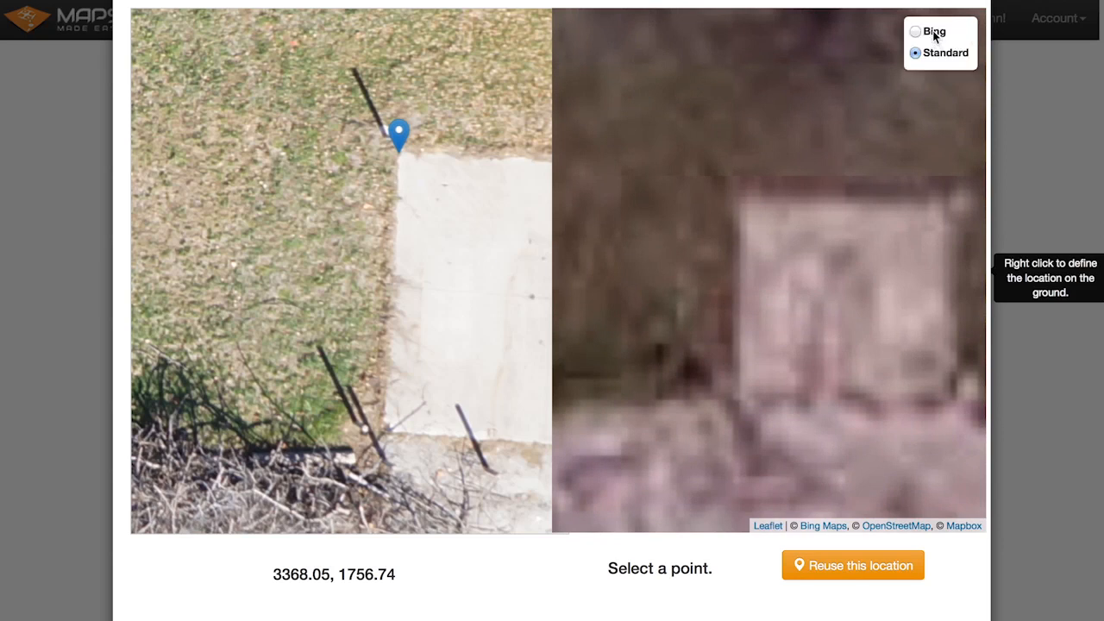
click(934, 33)
click(939, 54)
click(934, 35)
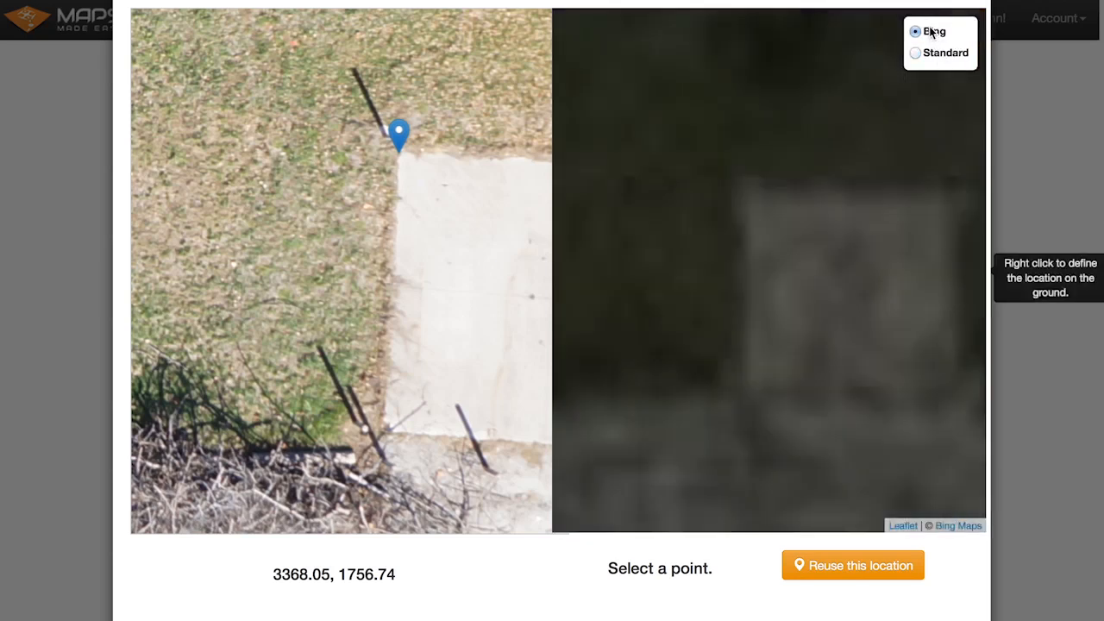
click(937, 55)
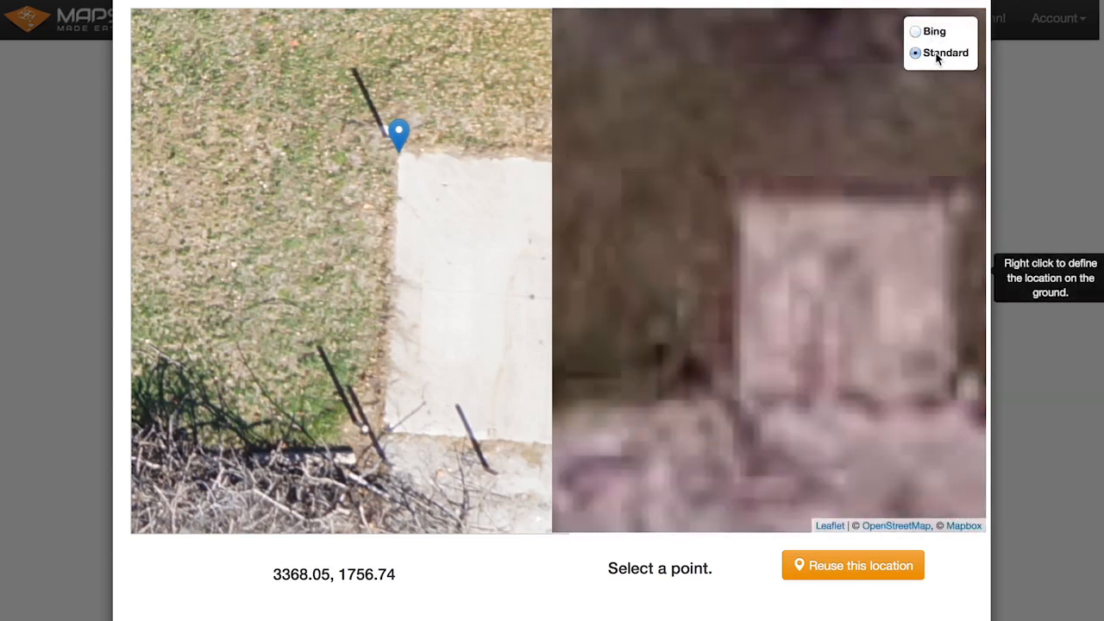
Define the matching ground location at the slab's upper-left corner on the basemap, check both markers, and save the control point
right_click(738, 197)
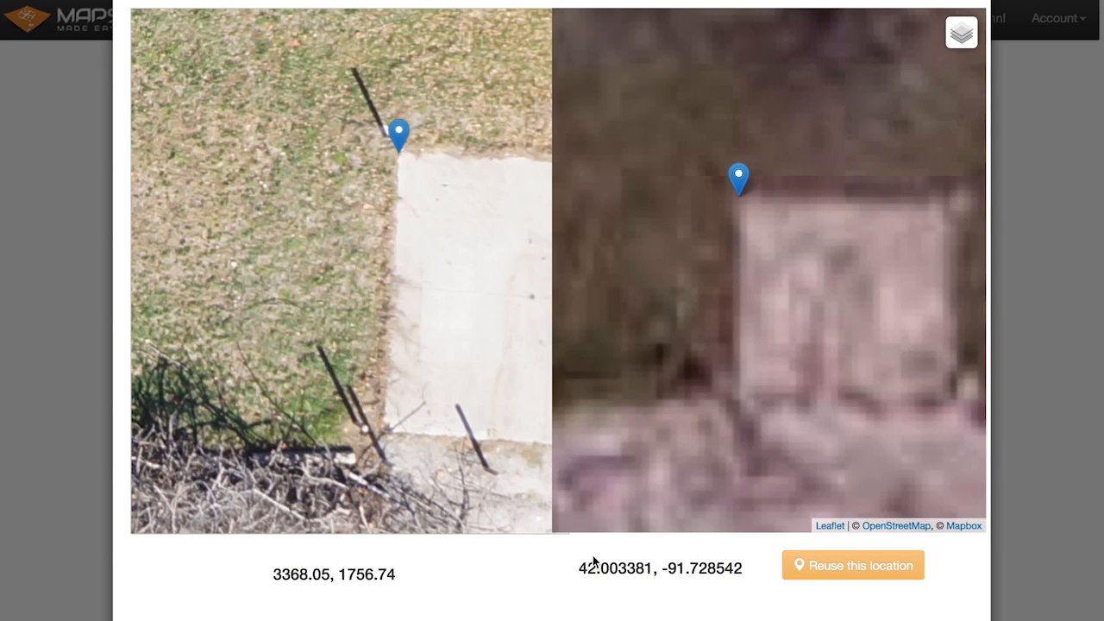
scroll(592, 556, down, 2)
scroll(593, 557, up, 1)
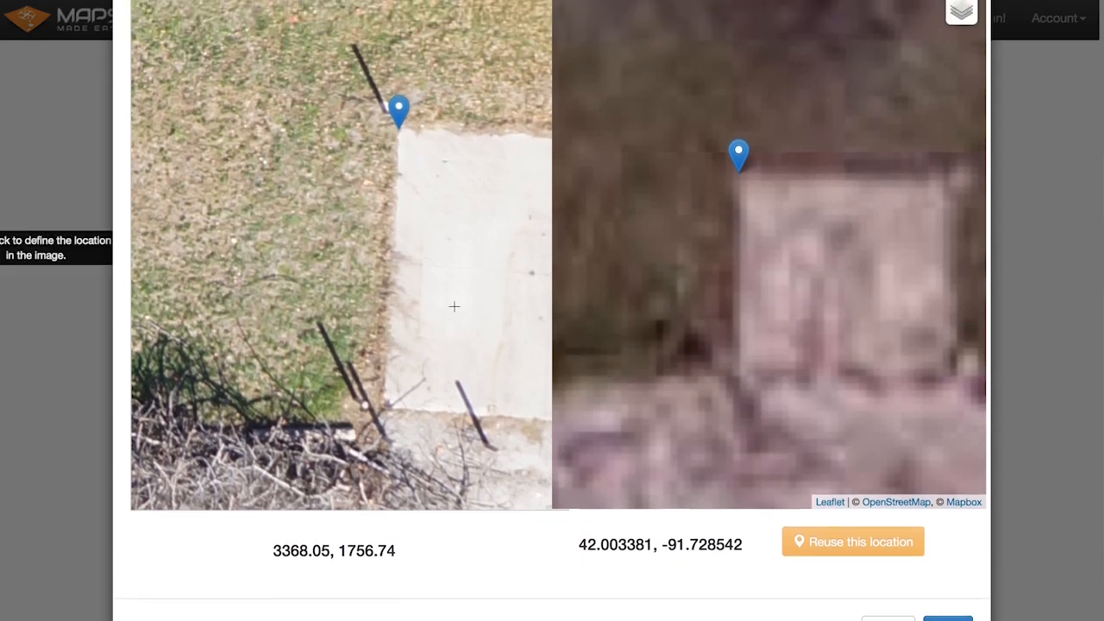
scroll(454, 307, down, 2)
scroll(454, 307, down, 2)
drag(495, 298, 383, 275)
scroll(851, 233, down, 2)
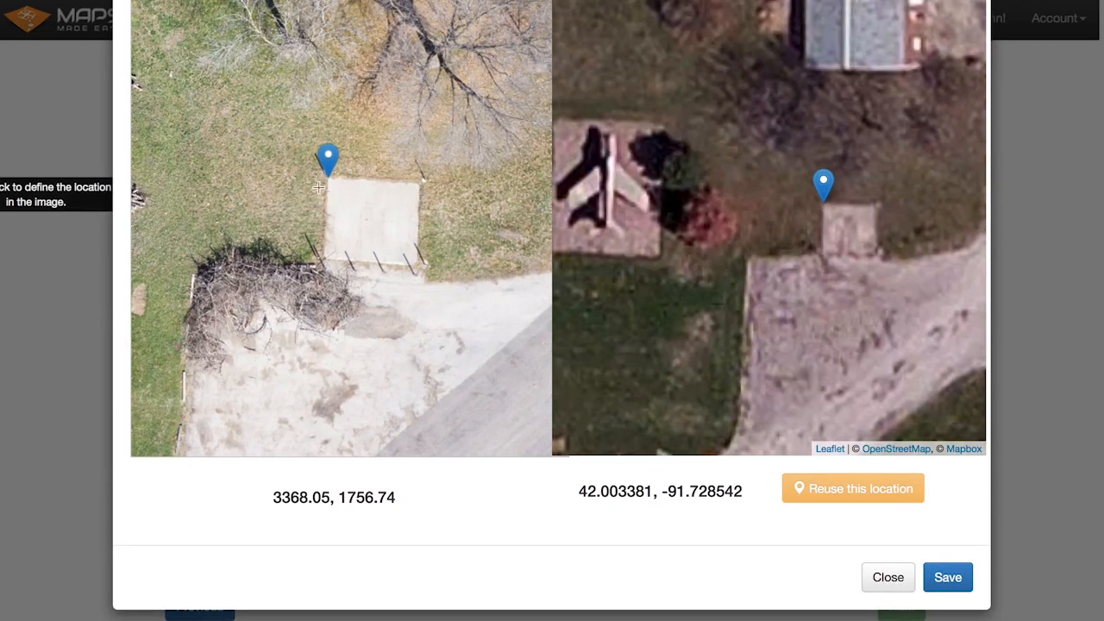
click(948, 577)
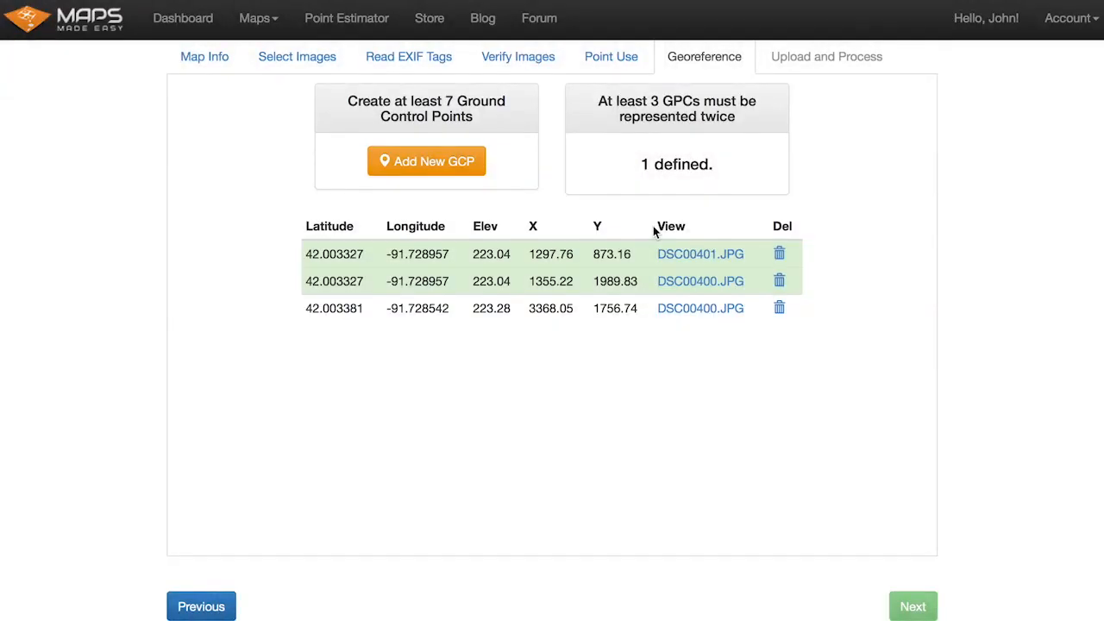
Create a fourth control point entry with DSC00399.JPG as the aerial image
click(423, 158)
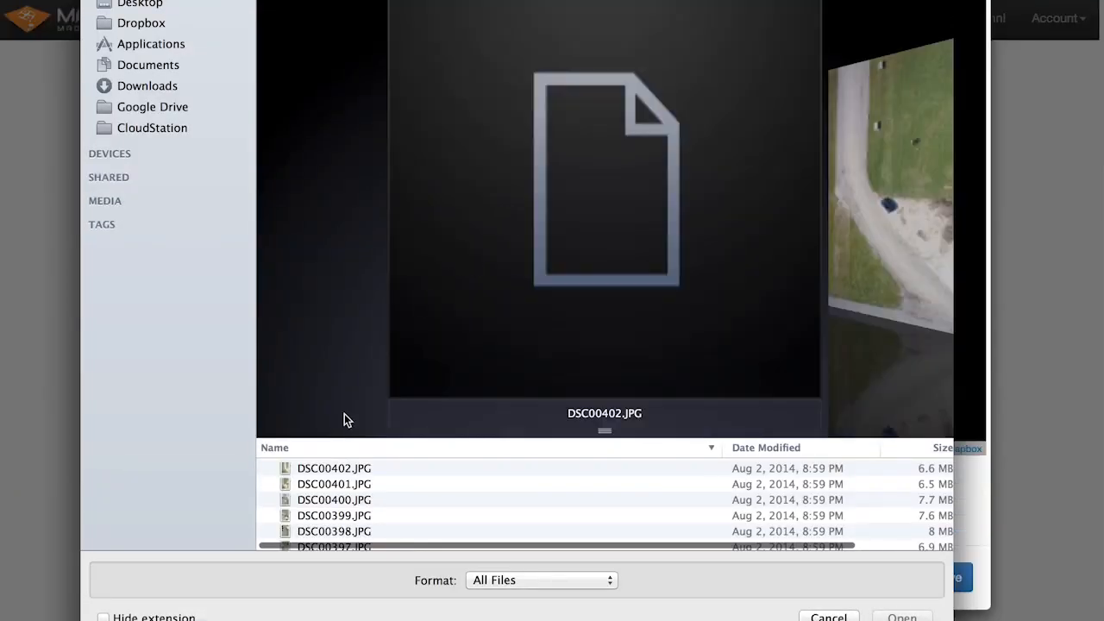
click(336, 498)
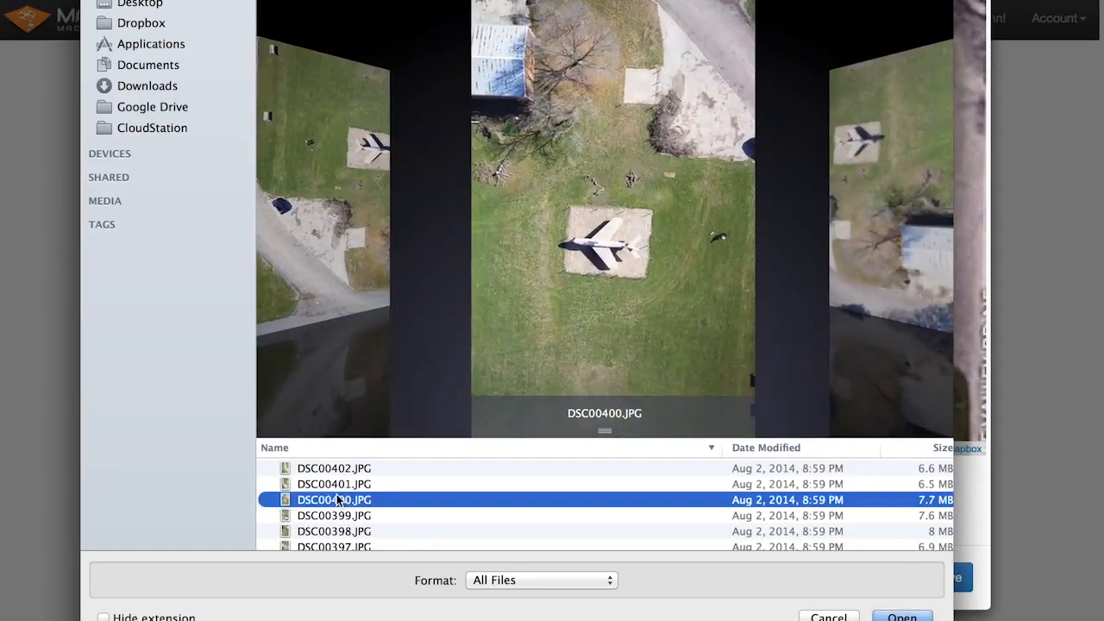
key(Down)
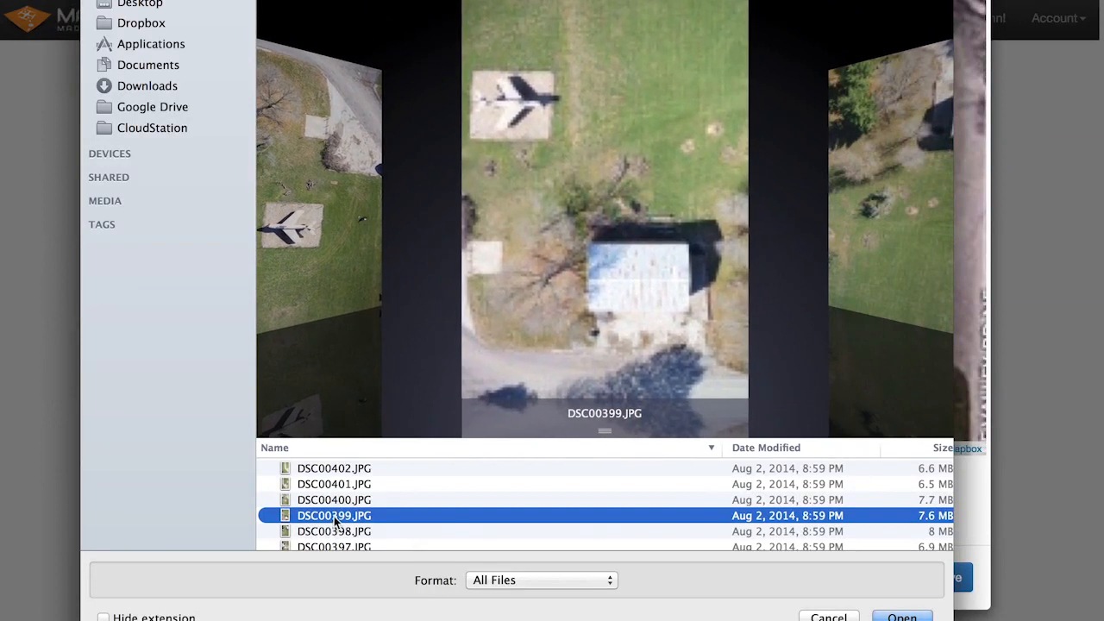
double_click(334, 516)
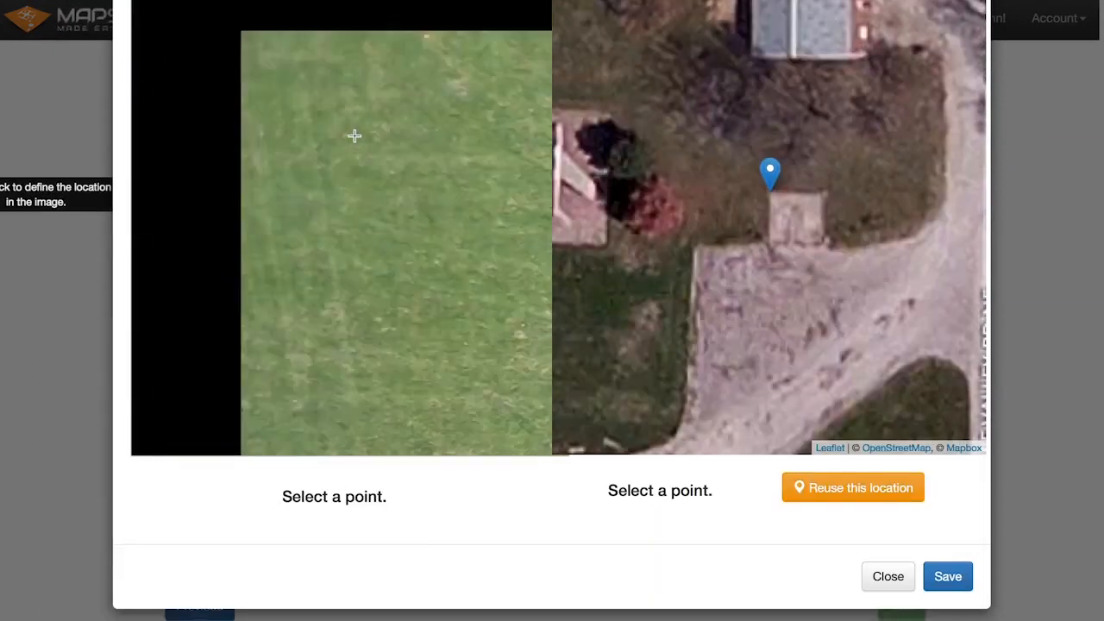
Mark the upper-left corner of the small concrete slab in the DSC00399.JPG aerial image
scroll(355, 135, down, 1)
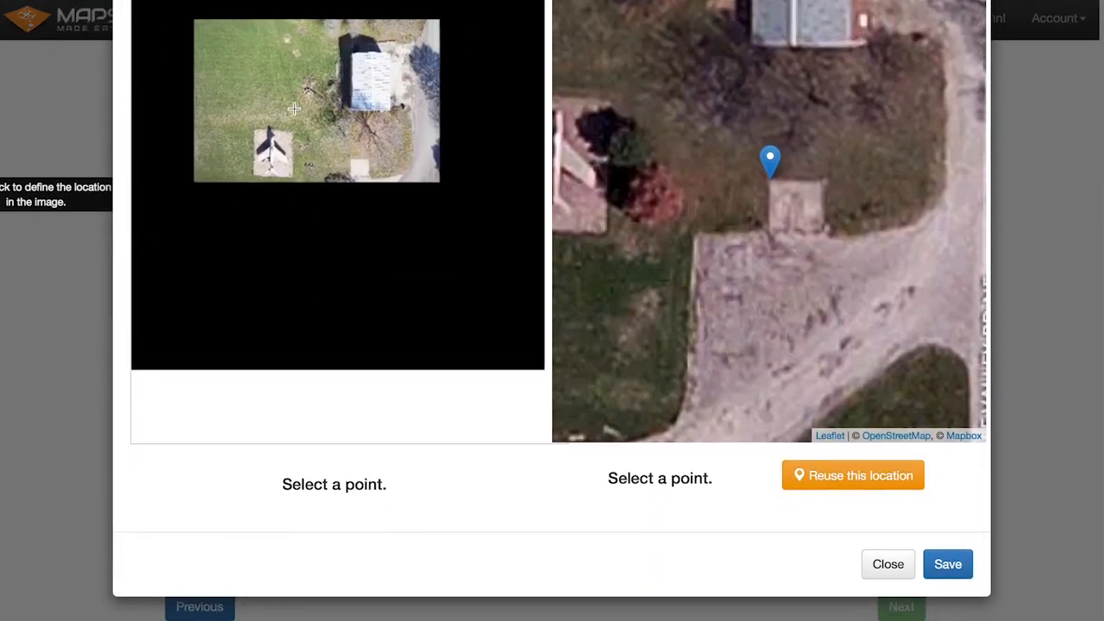
scroll(348, 161, up, 3)
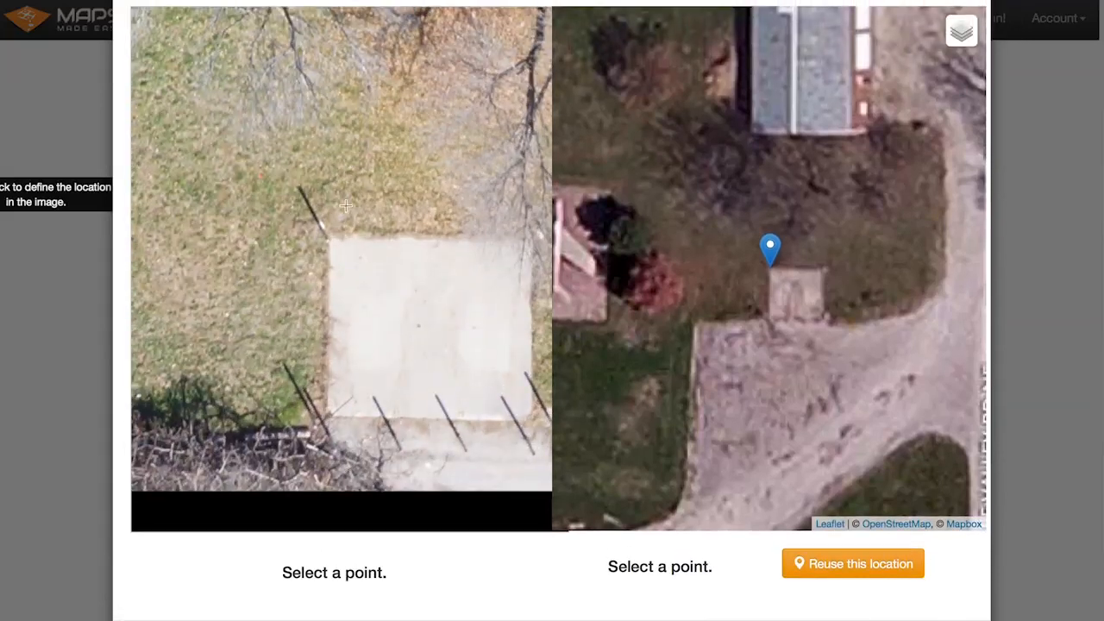
click(330, 238)
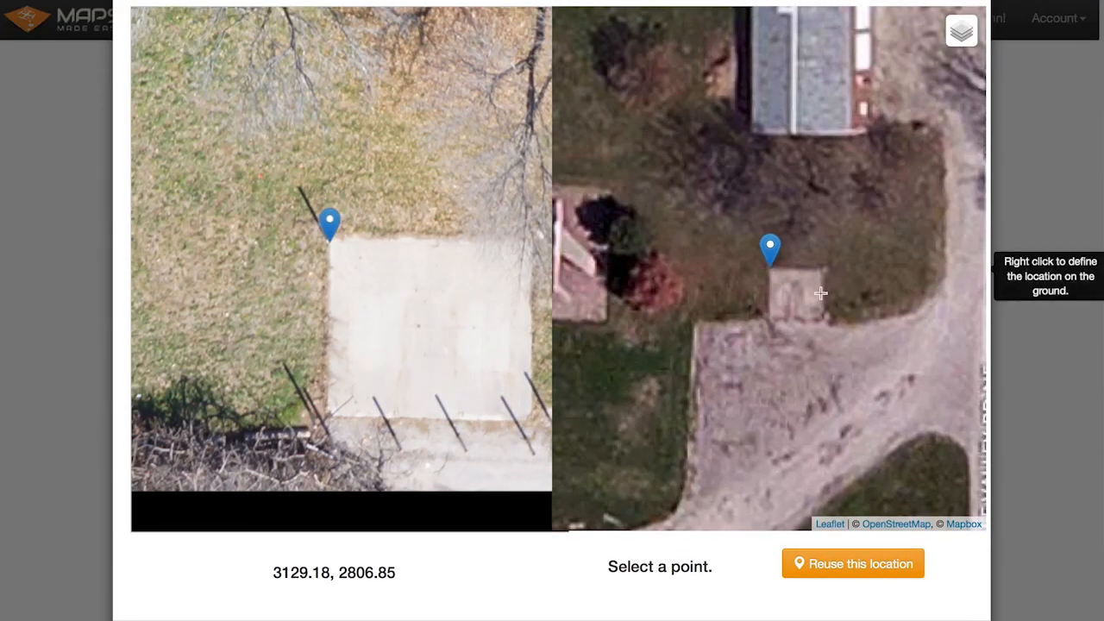
Reuse the previous slab corner location as the ground point and save the control point
scroll(949, 568, down, 2)
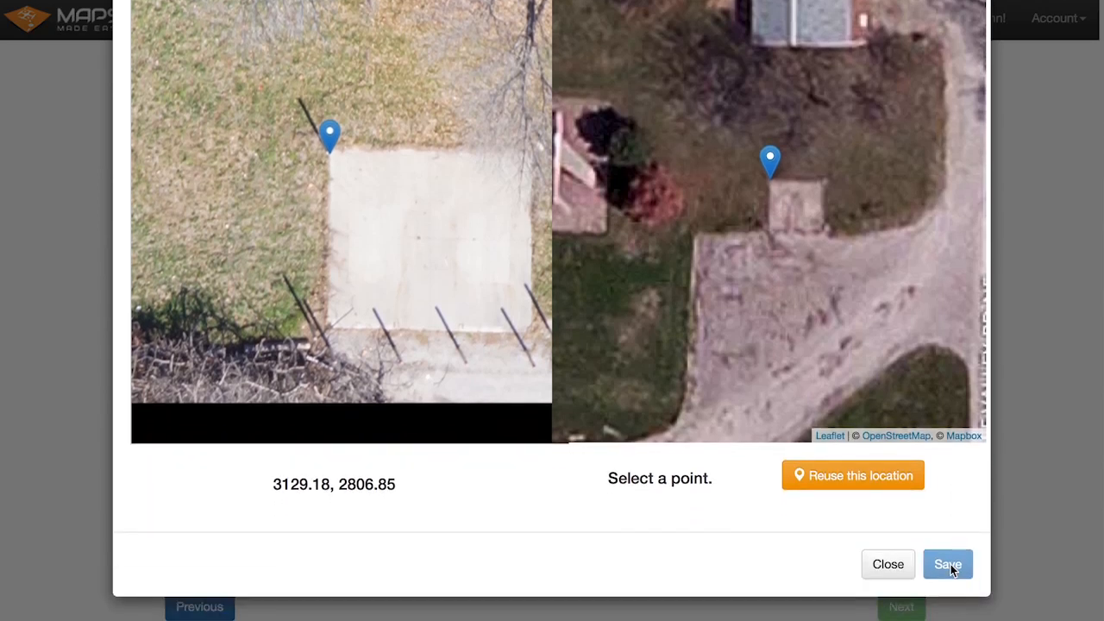
click(852, 472)
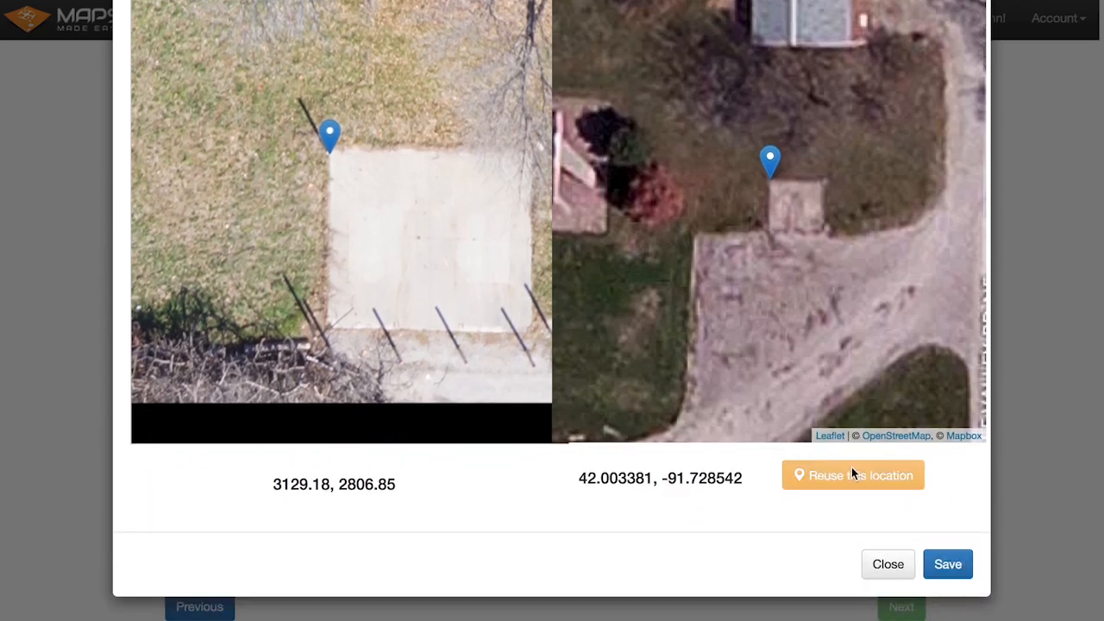
click(949, 561)
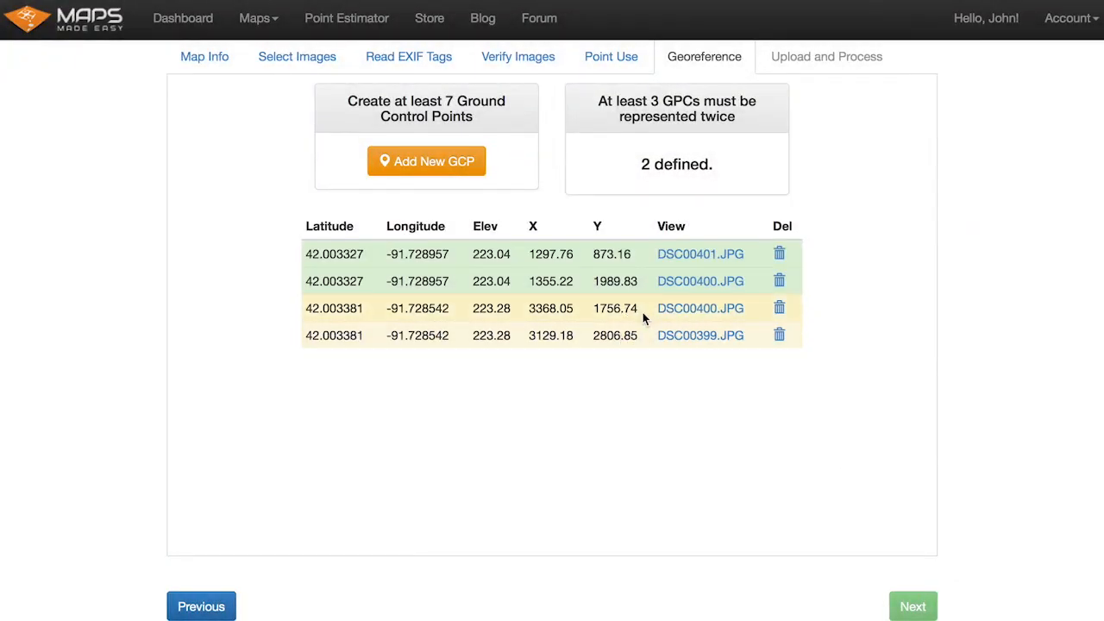
Create a fifth control point entry, browsing the aerial photo previews and choosing DSC00394.JPG
click(417, 163)
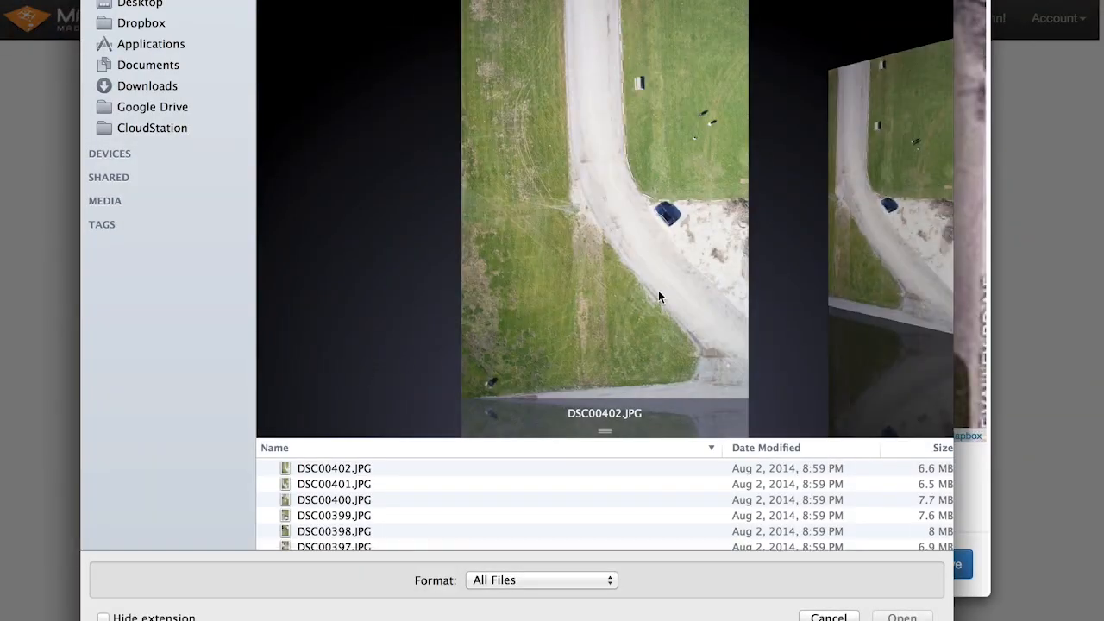
scroll(886, 177, right, 10)
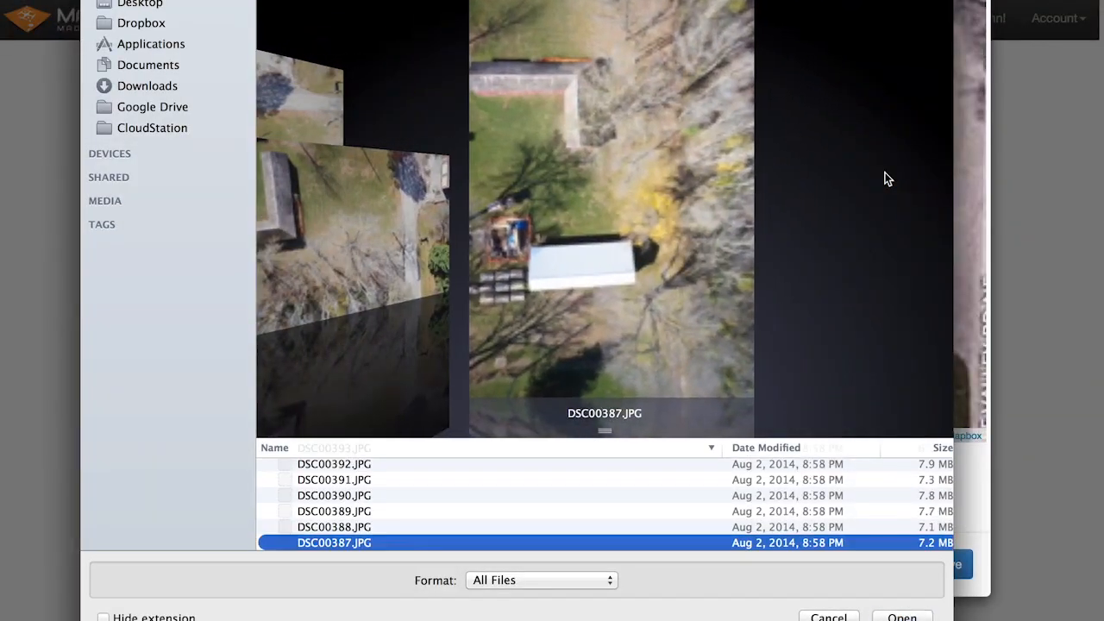
scroll(887, 177, left, 7)
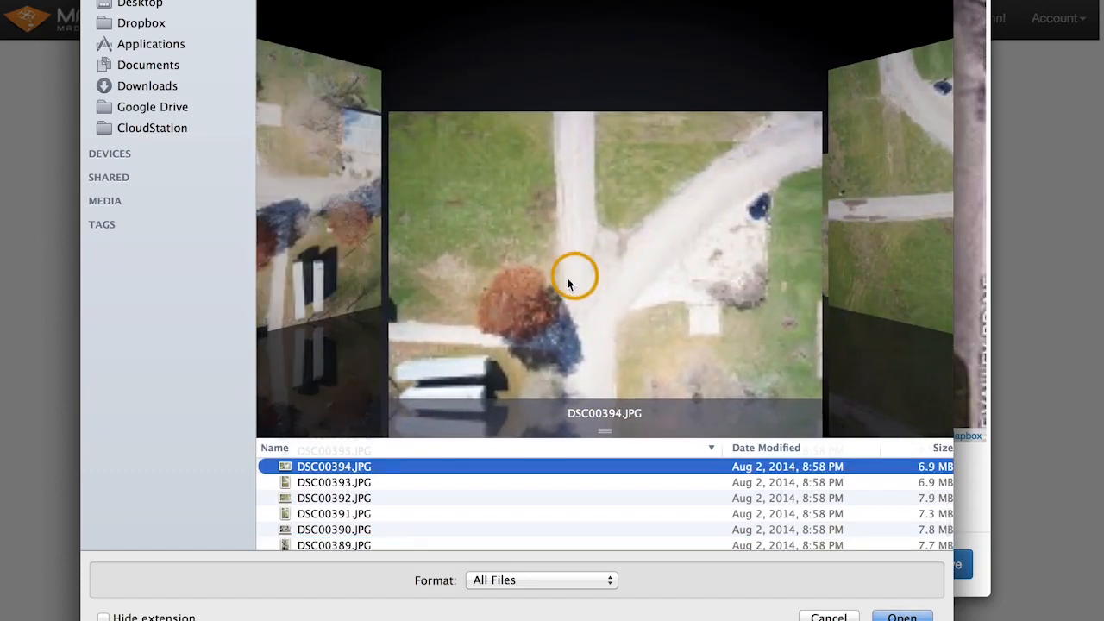
double_click(528, 290)
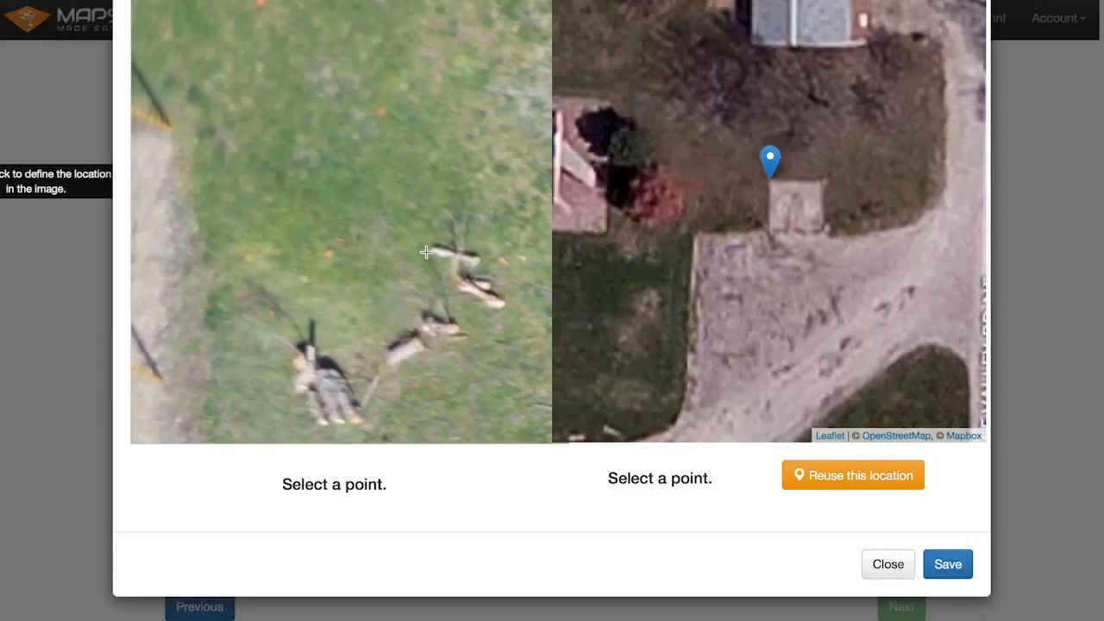
Mark the small white object at the edge of the orange tree in the aerial image
scroll(426, 251, down, 5)
scroll(426, 251, down, 2)
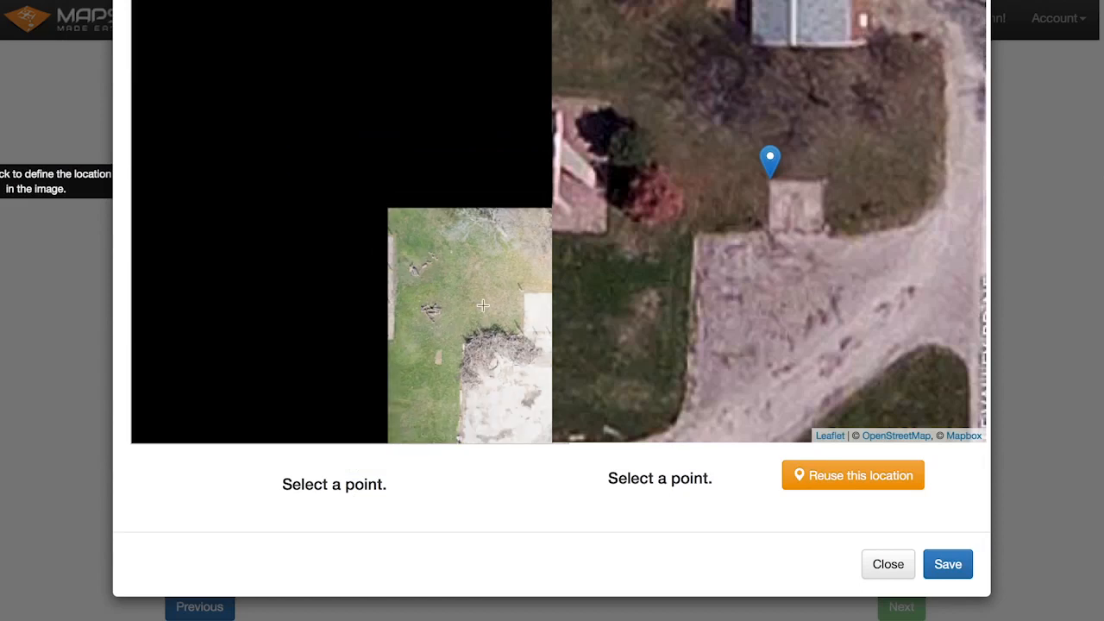
scroll(387, 207, up, 5)
drag(470, 205, 204, 210)
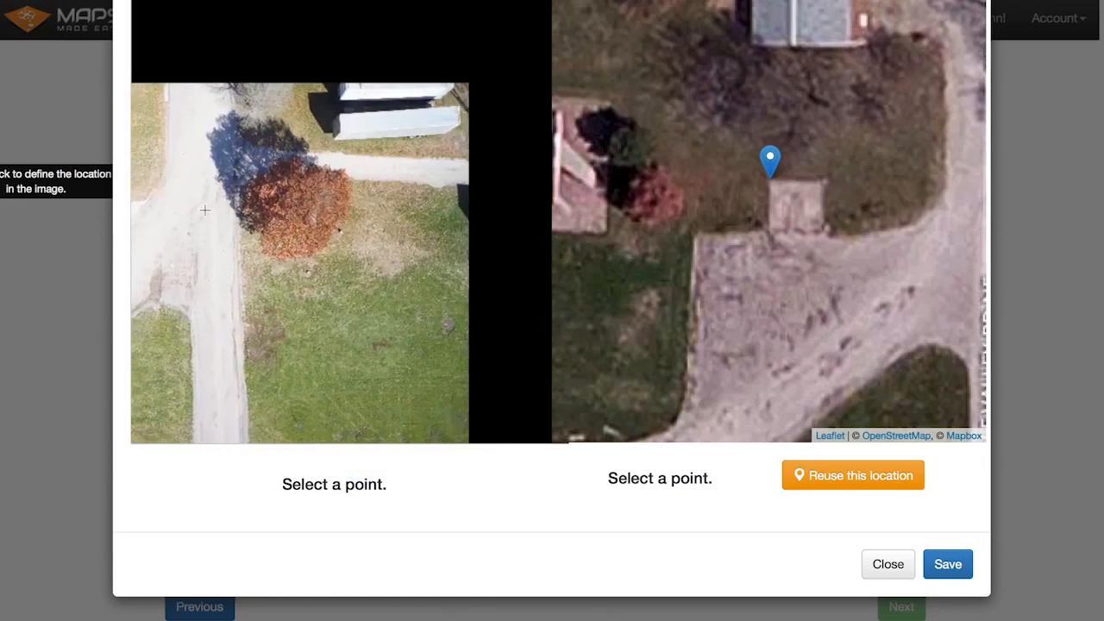
scroll(348, 246, up, 3)
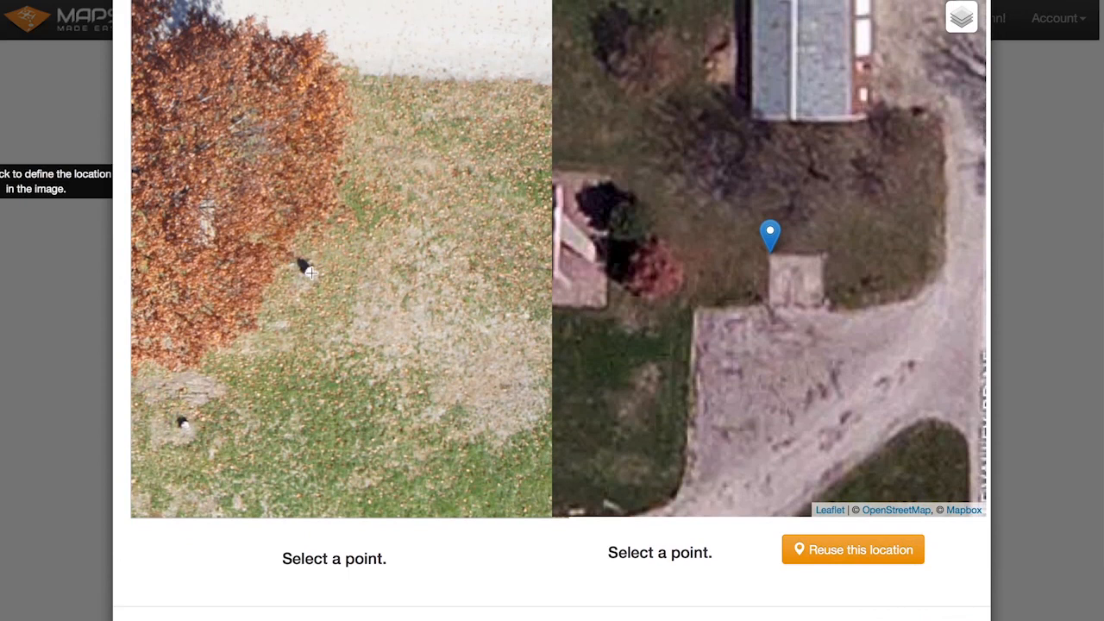
scroll(306, 270, up, 1)
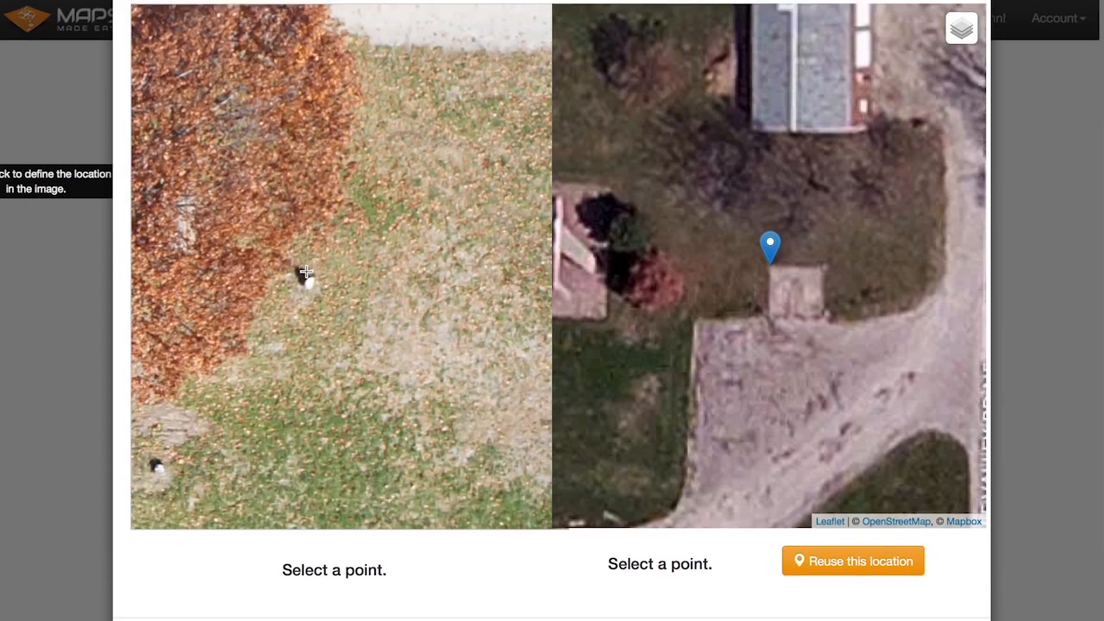
scroll(306, 267, down, 3)
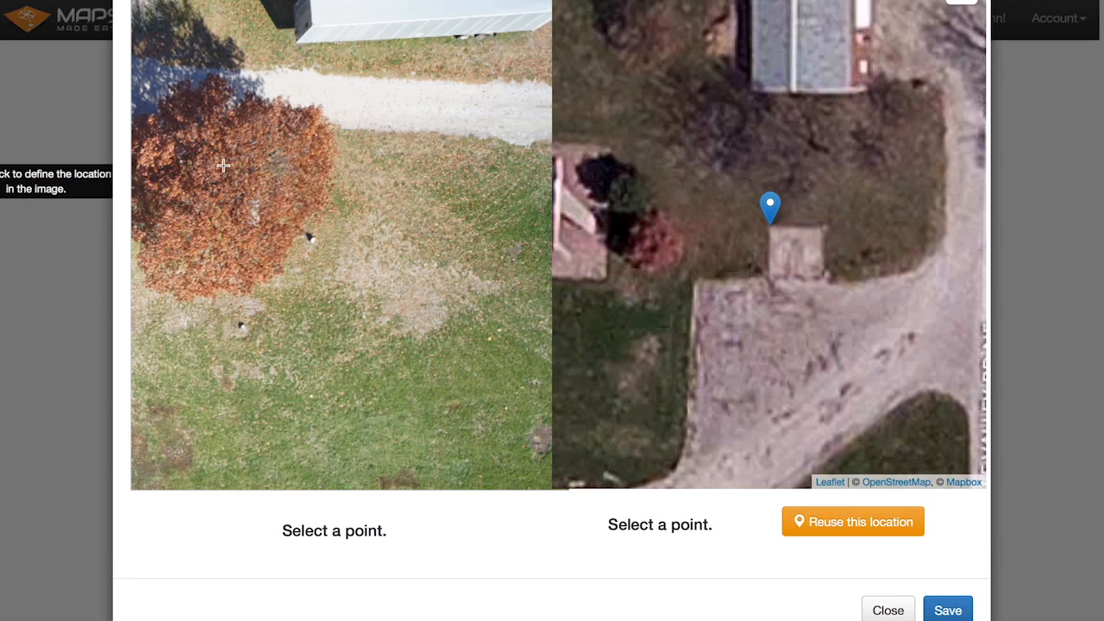
click(313, 238)
scroll(312, 239, up, 5)
click(304, 246)
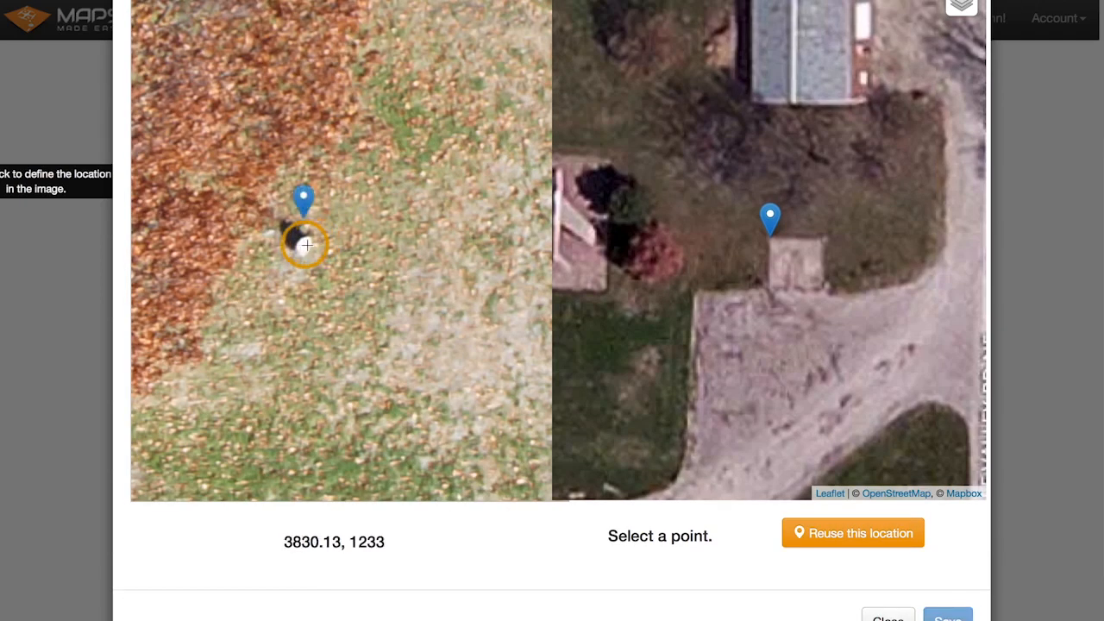
Try to reposition the aerial image marker more precisely on the small white object beside the orange tree
scroll(186, 567, down, 1)
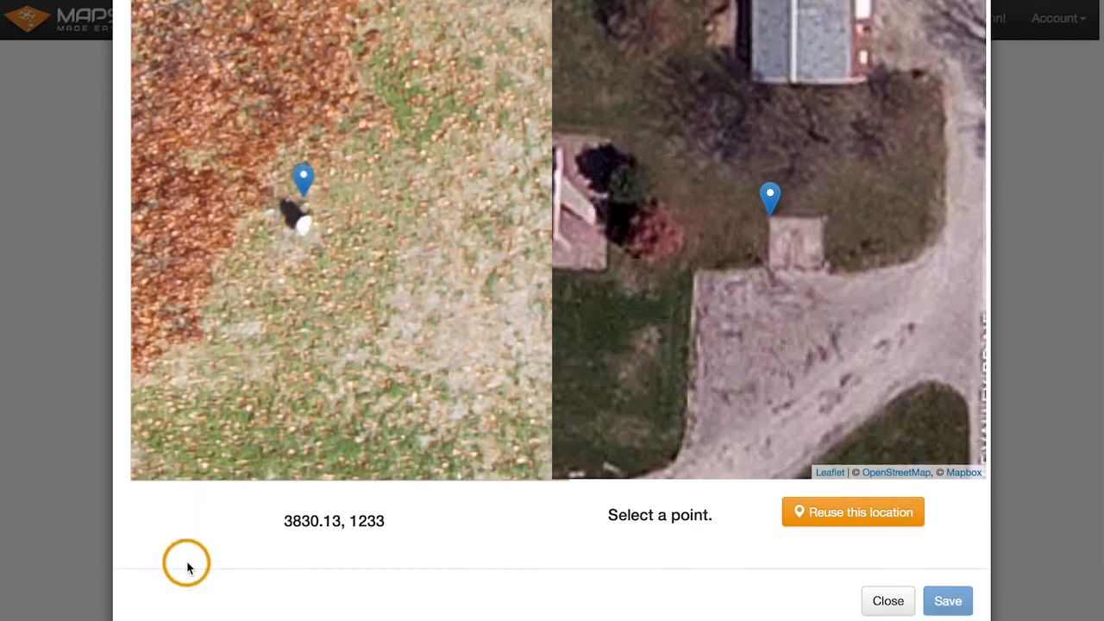
scroll(186, 568, up, 3)
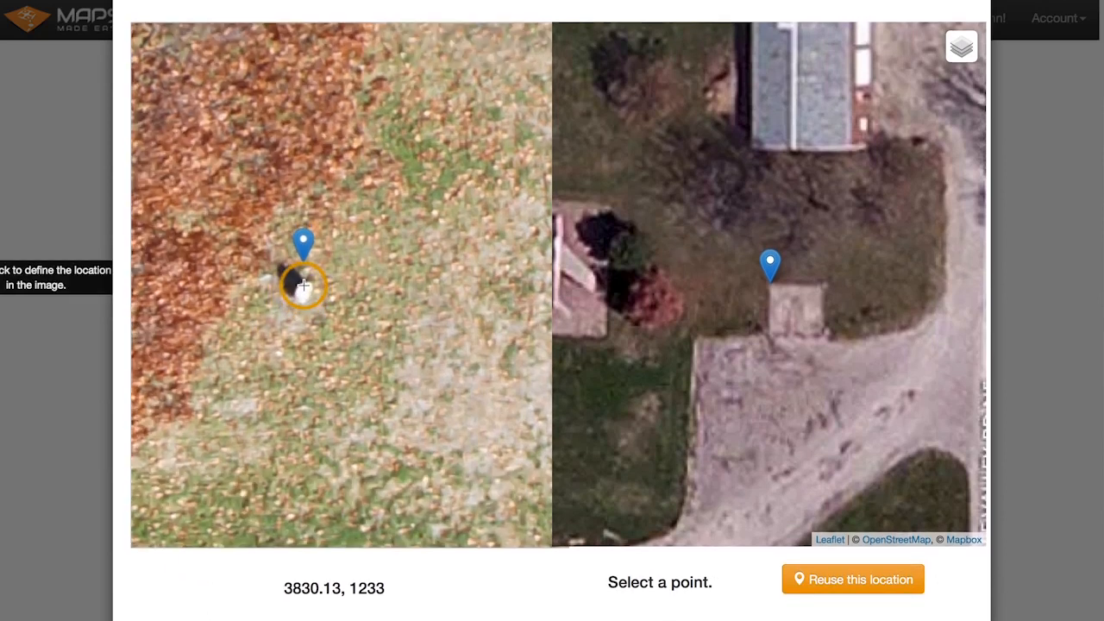
click(303, 285)
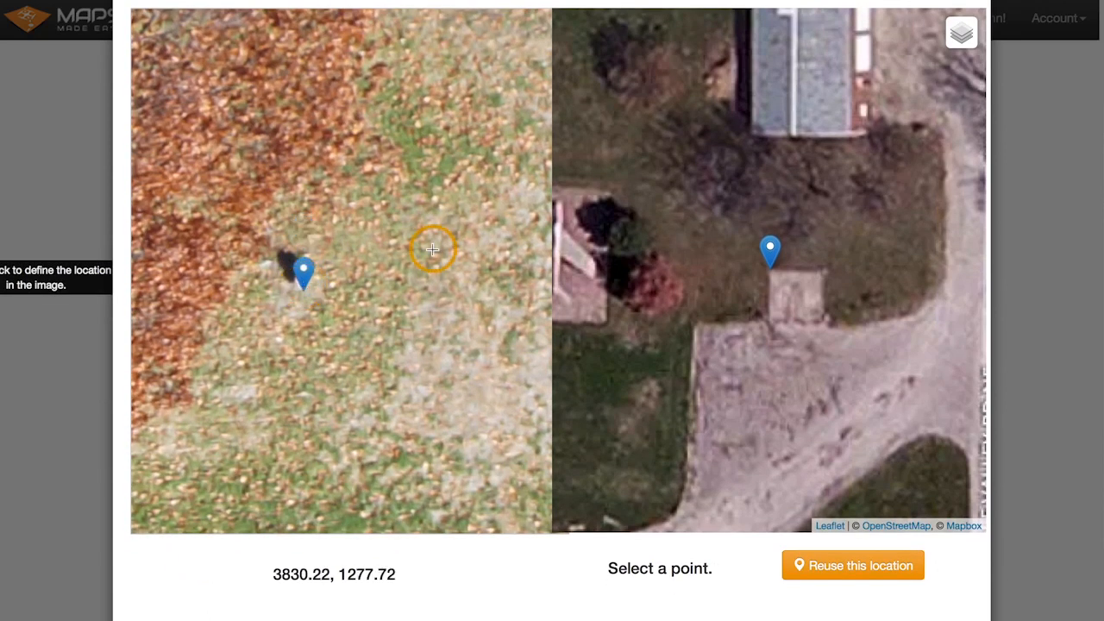
click(309, 260)
click(302, 276)
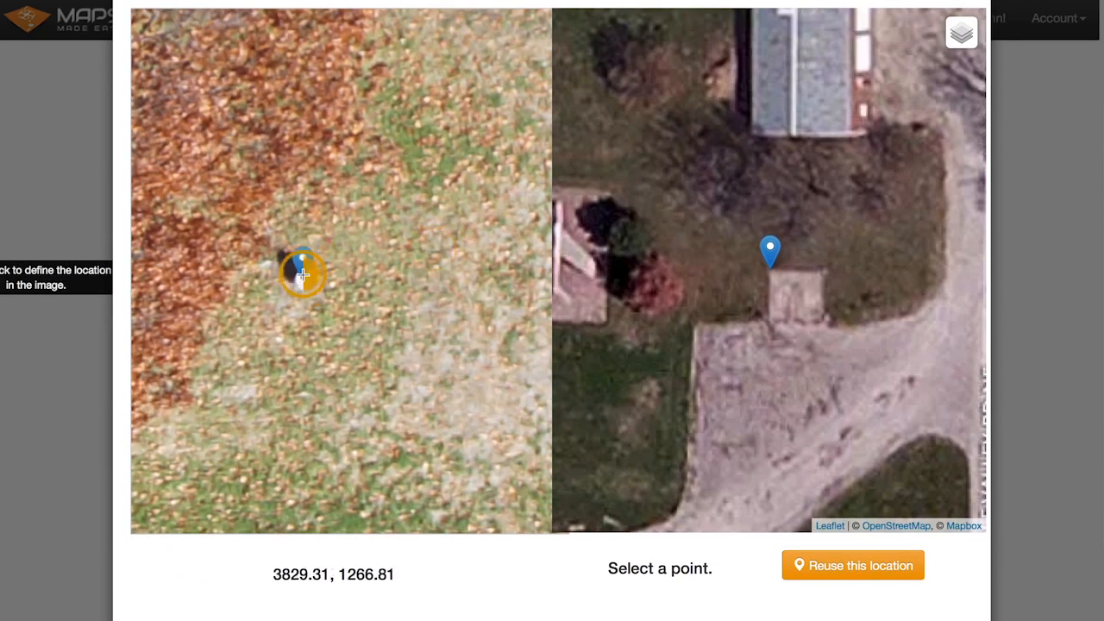
right_click(490, 576)
click(468, 580)
right_click(467, 580)
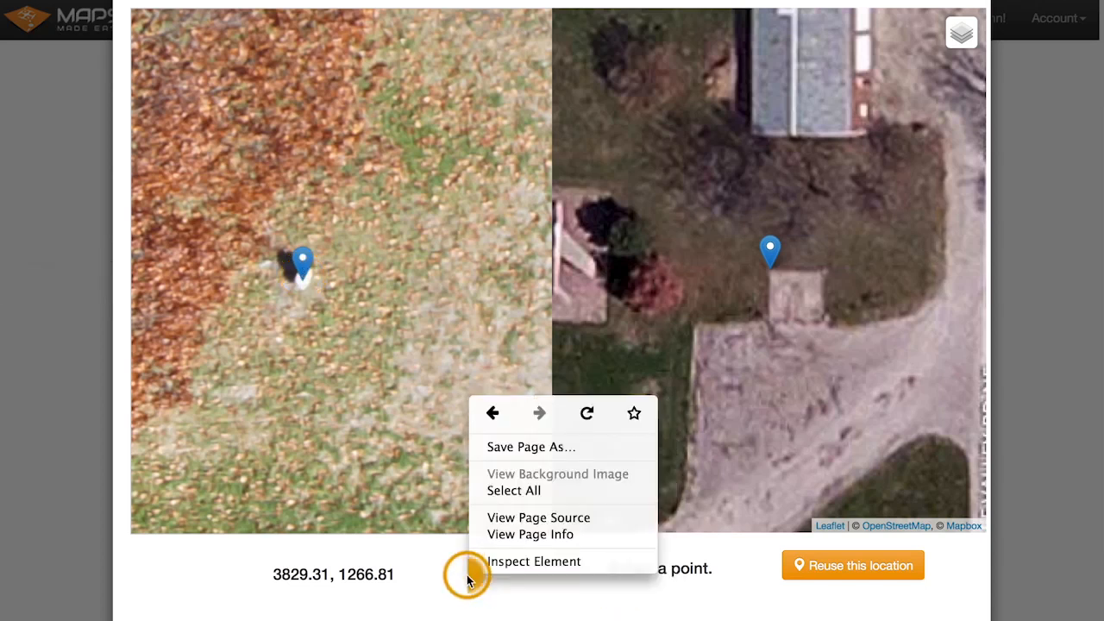
click(467, 580)
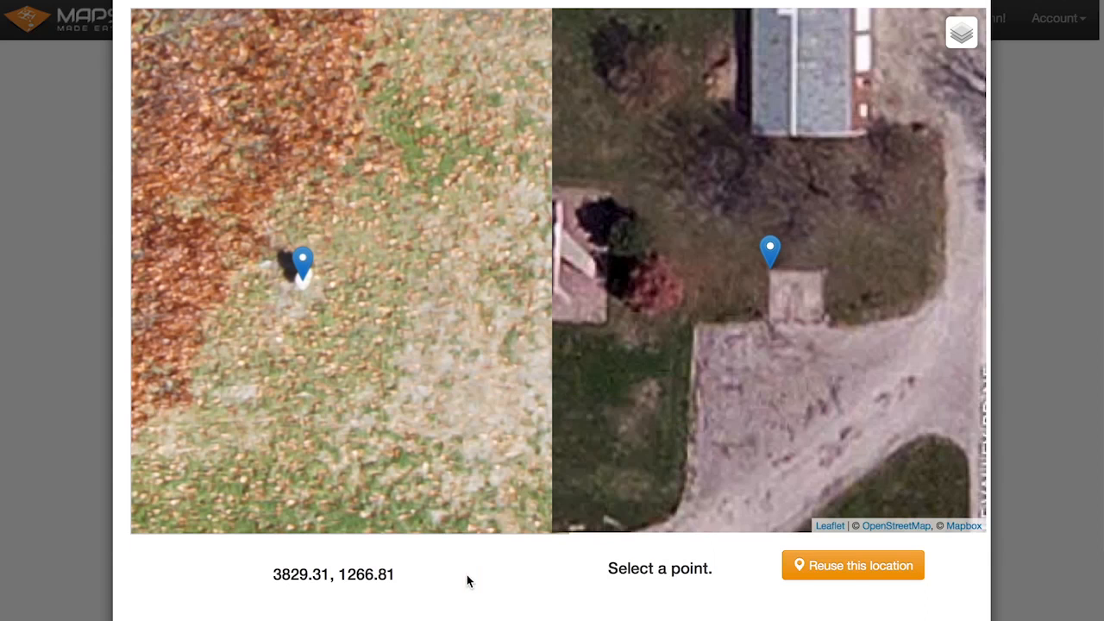
right_click(466, 574)
click(466, 575)
right_click(447, 553)
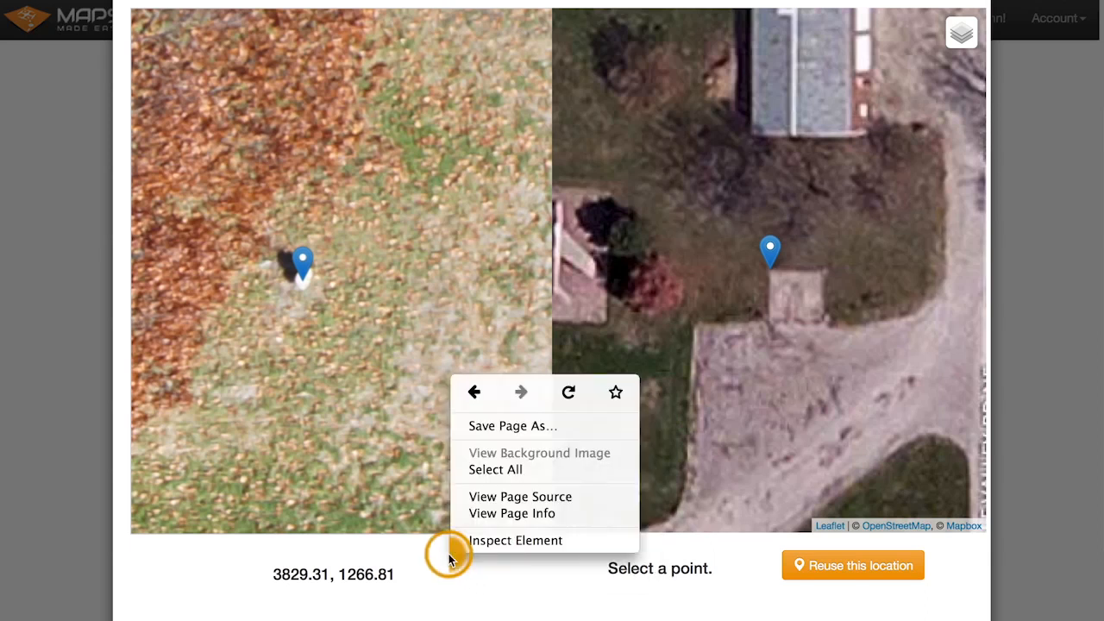
Re-place the aerial image marker at the base of the small white object, at 3831.13, 1273.18
click(292, 291)
right_click(304, 283)
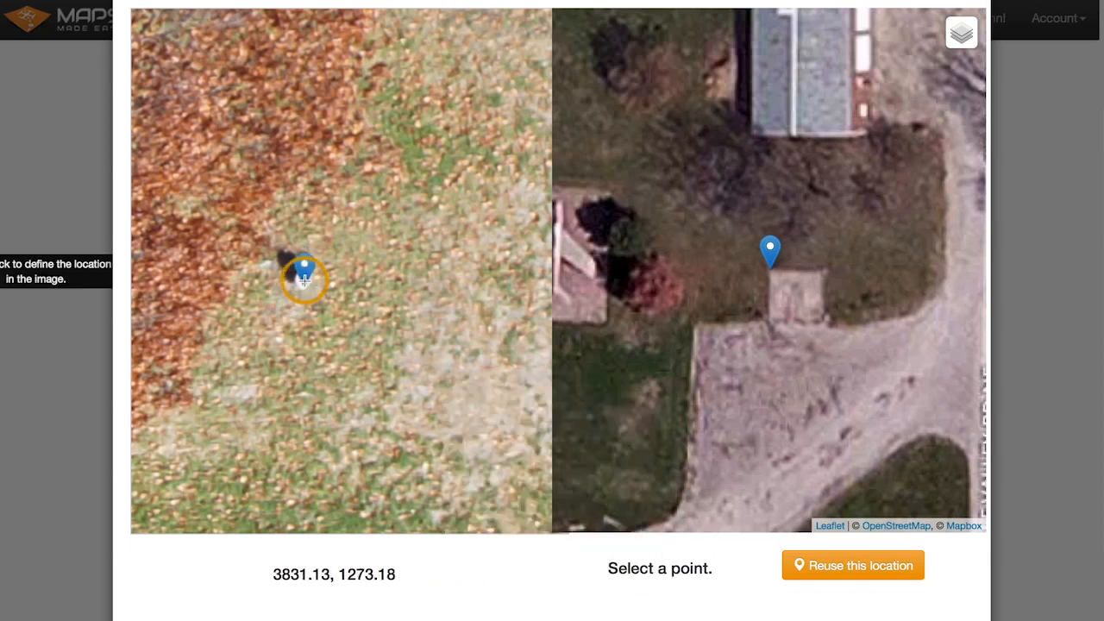
Mark the matching ground location beside the reddish tree east of Seminole Valley Rd NE, at 42.003277, -91.727918, and save the control point
drag(855, 264, 695, 286)
drag(787, 354, 704, 350)
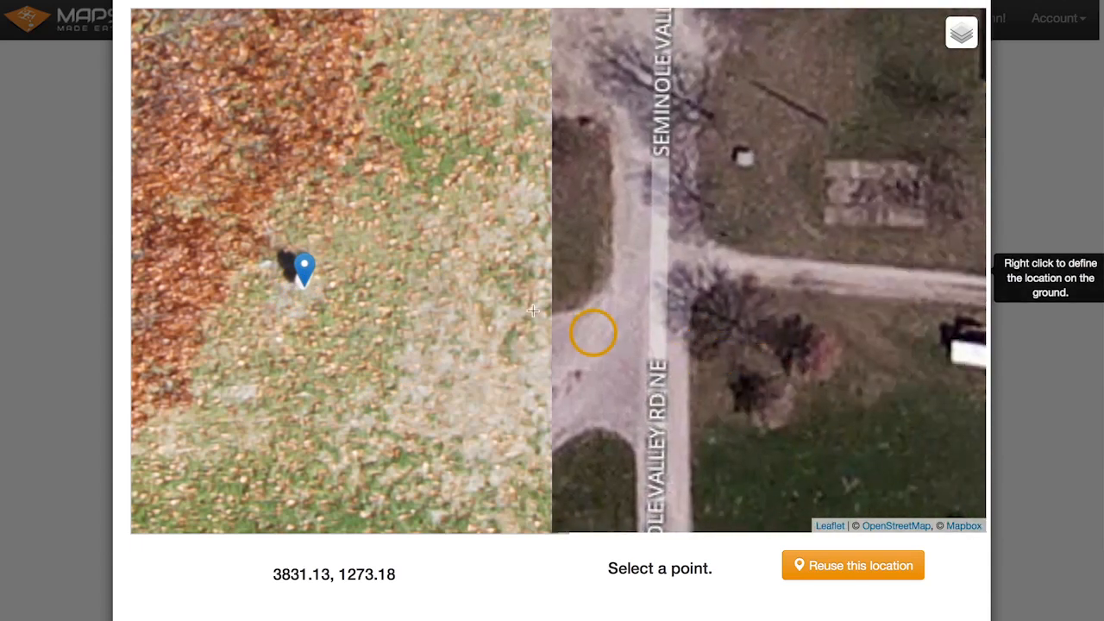
scroll(431, 271, down, 3)
scroll(430, 271, down, 3)
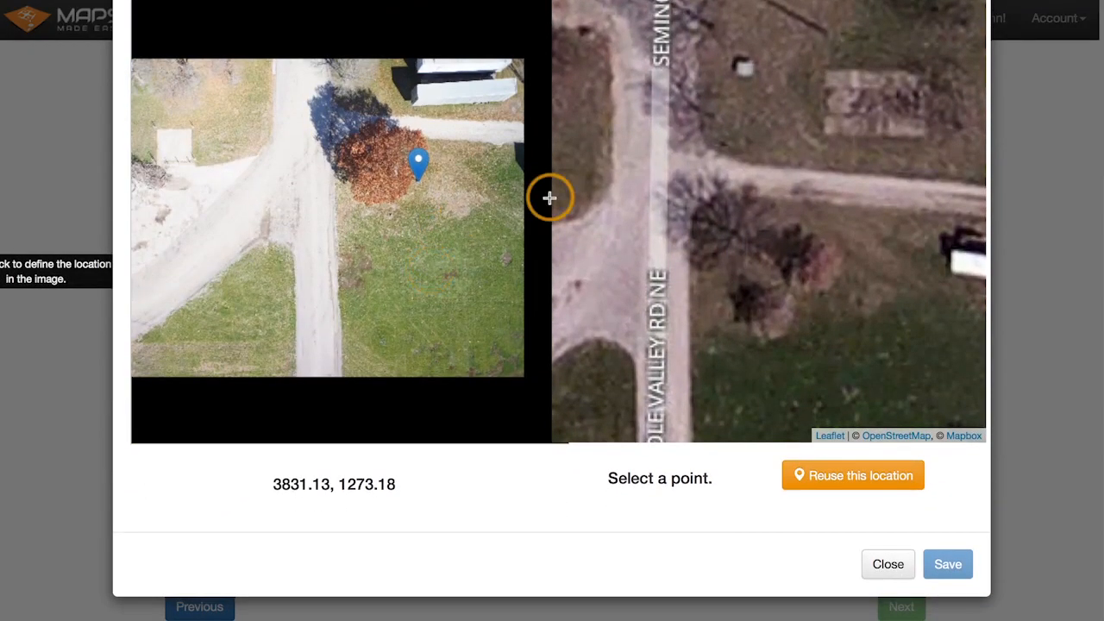
scroll(871, 244, down, 2)
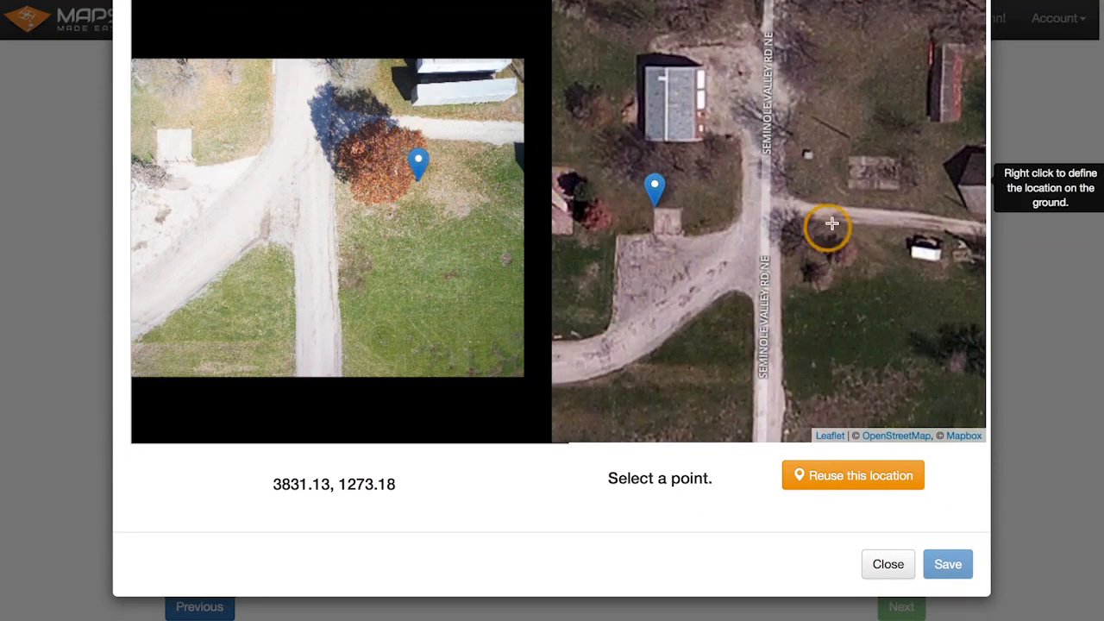
scroll(840, 249, up, 2)
scroll(840, 249, down, 3)
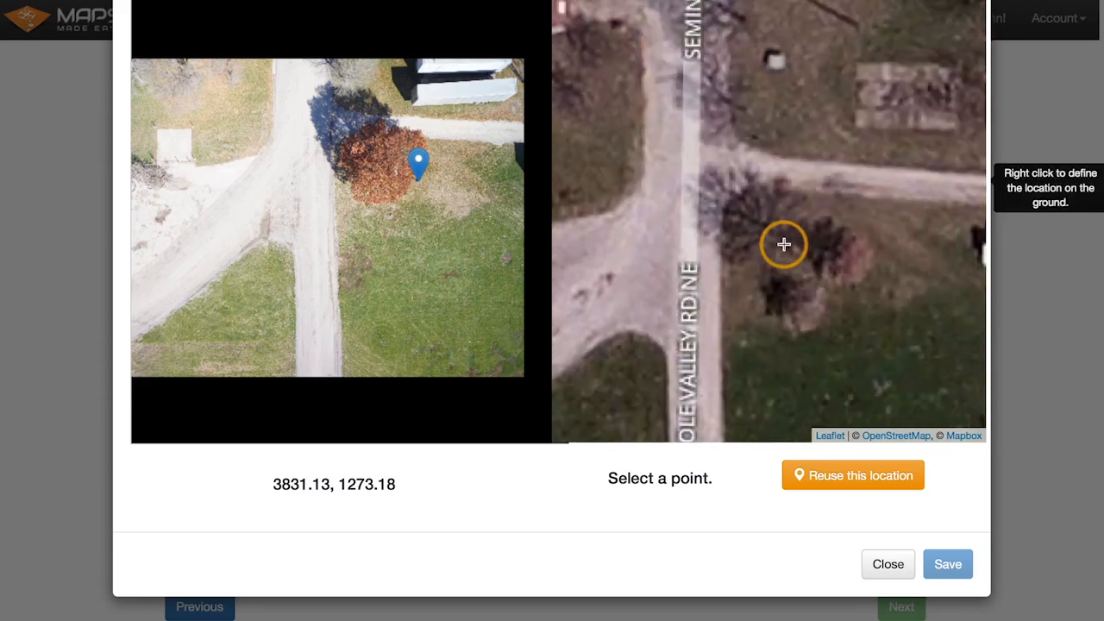
scroll(870, 256, up, 4)
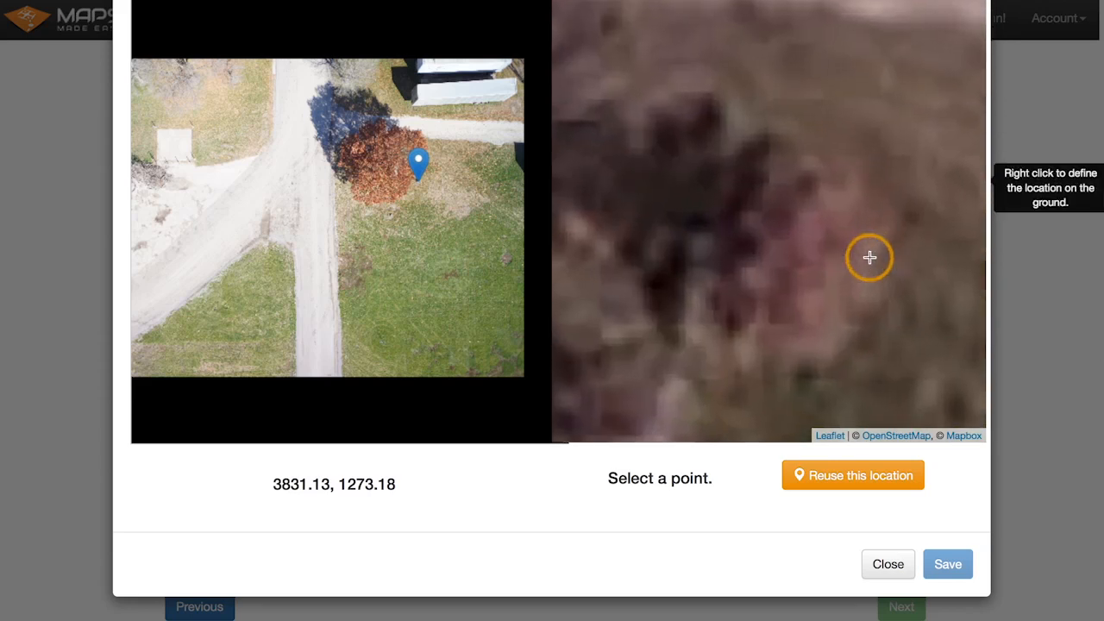
scroll(869, 256, down, 2)
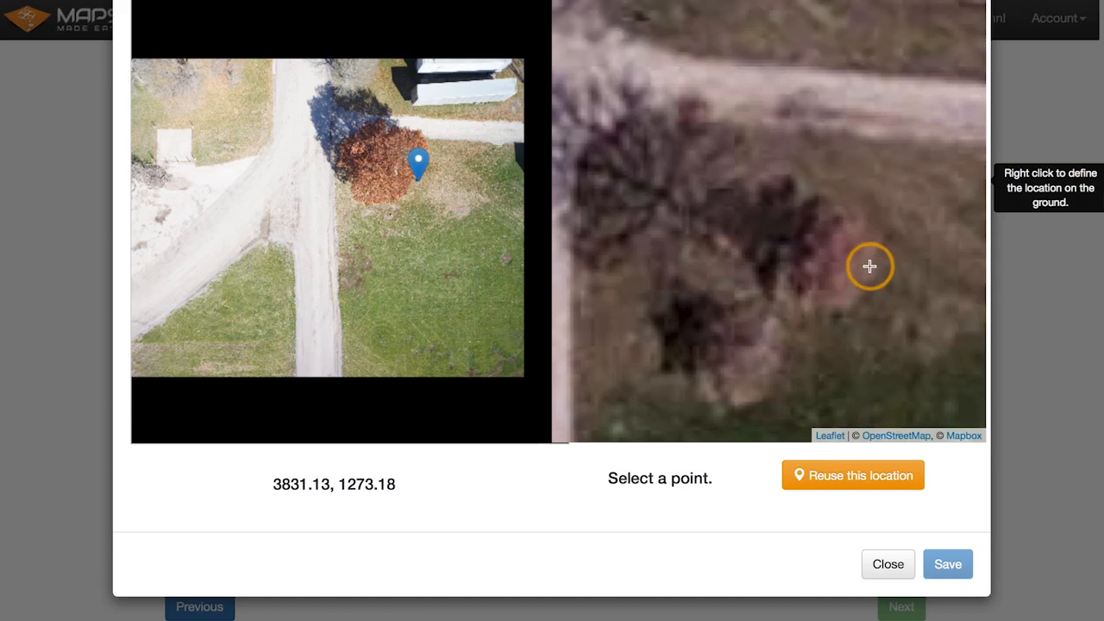
scroll(870, 266, down, 3)
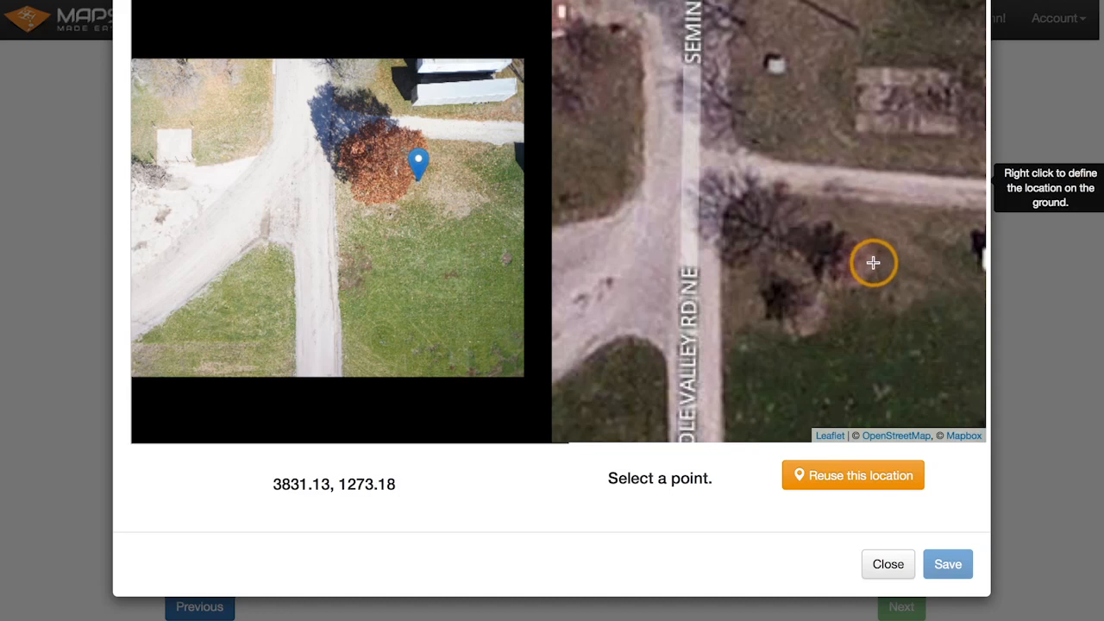
right_click(873, 263)
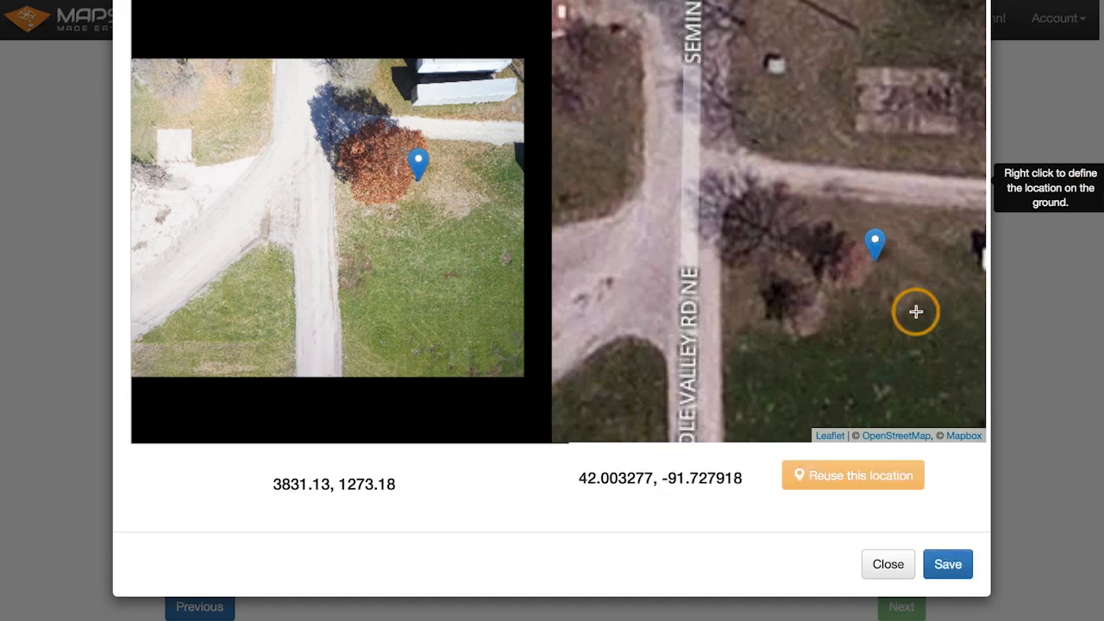
click(958, 563)
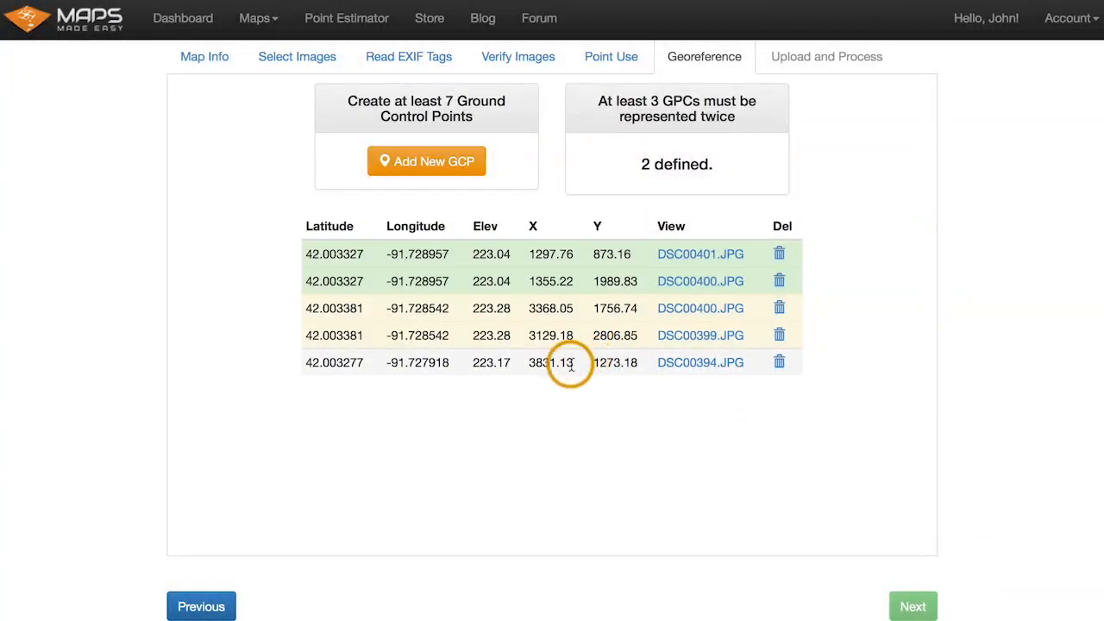
Create a sixth control point entry, browsing the aerial photo previews and choosing DSC00394.JPG
click(396, 160)
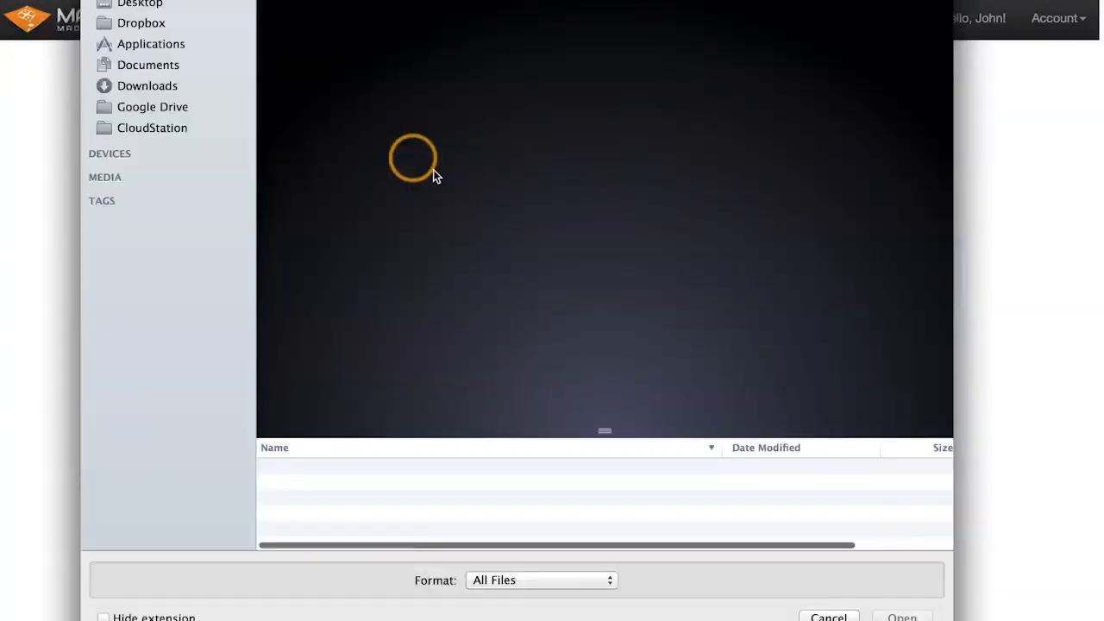
scroll(345, 518, down, 1)
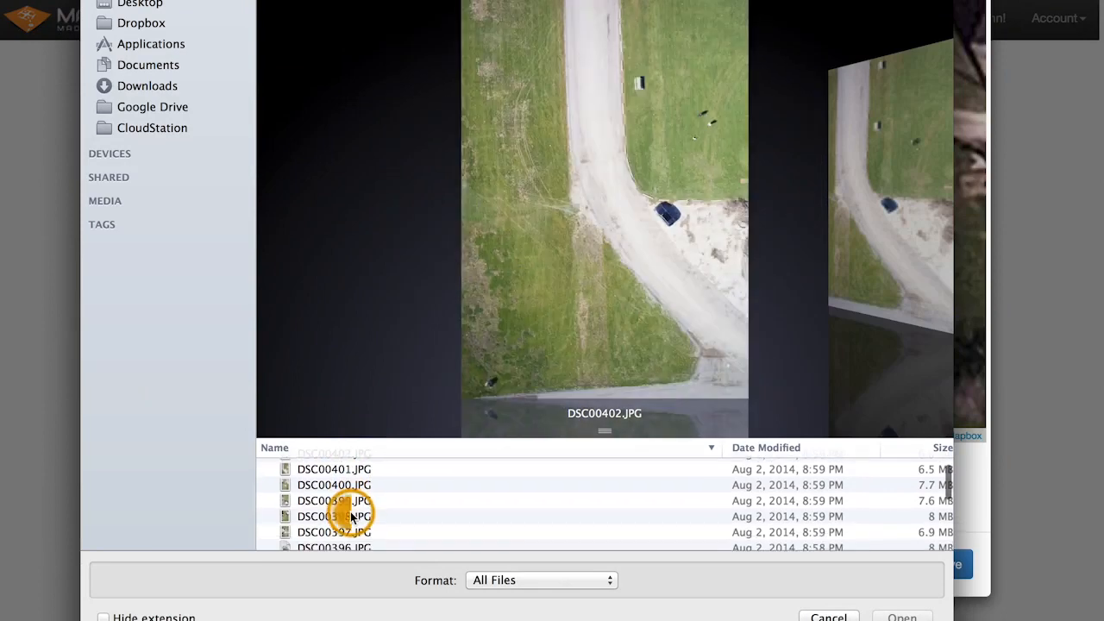
click(351, 516)
key(Down)
key(Down)
key(Down)
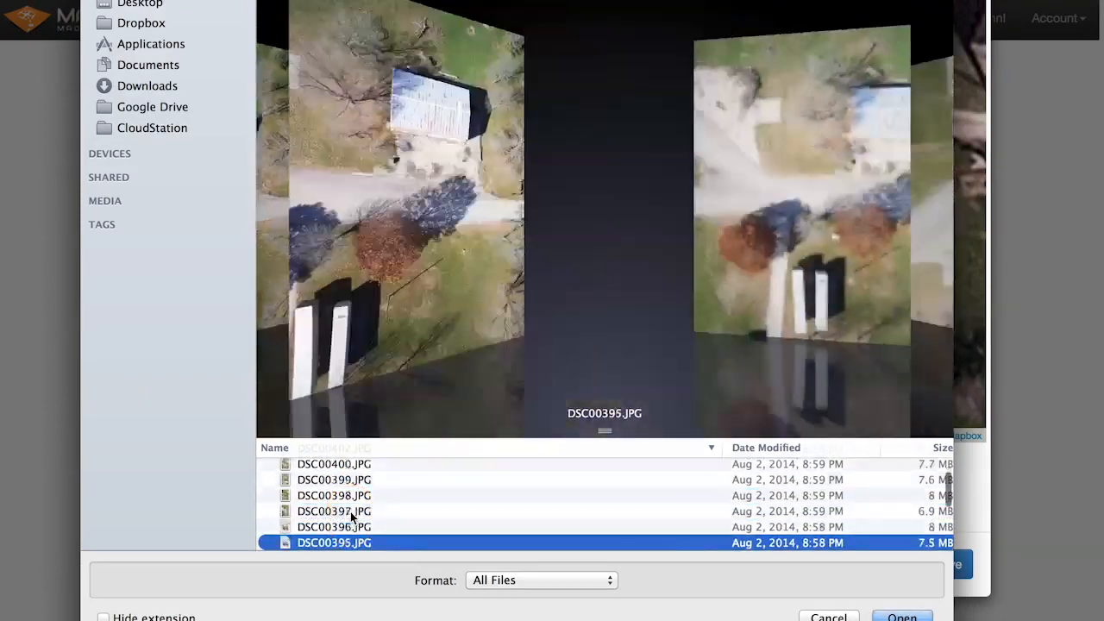
key(Down)
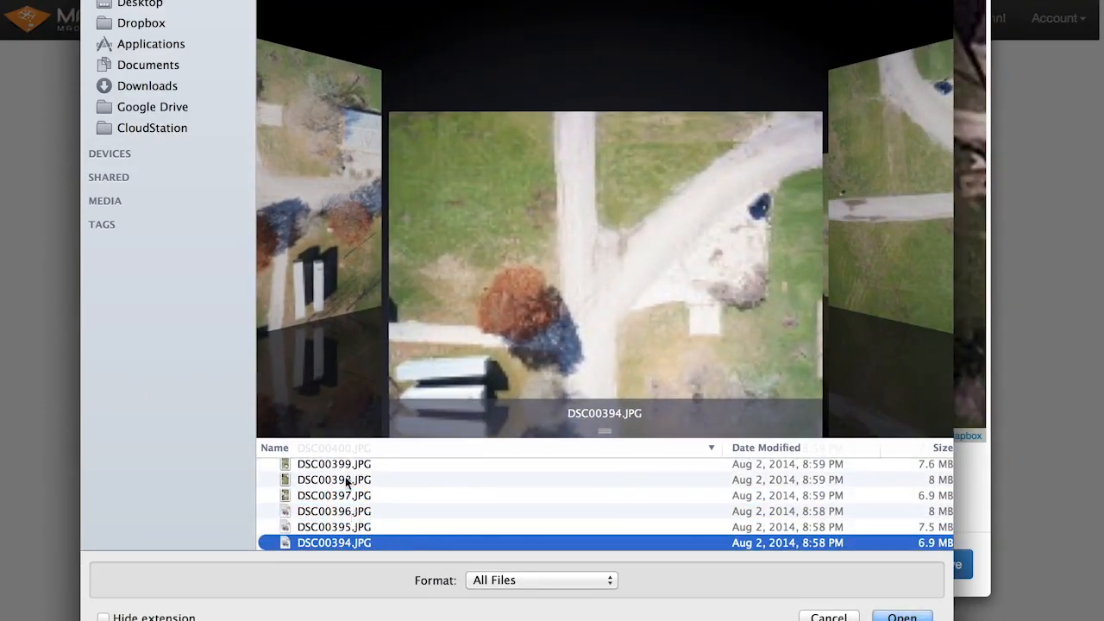
click(459, 323)
double_click(485, 282)
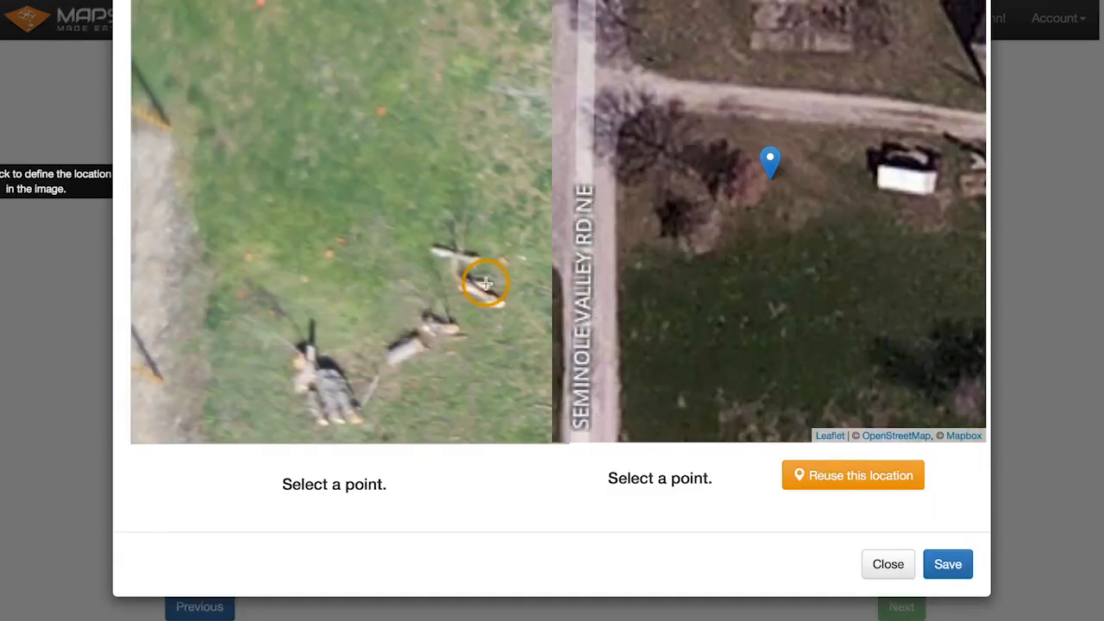
Mark the small white object beside the orange tree in the aerial image, refining the marker to 3830.83, 1265.68
scroll(381, 269, down, 5)
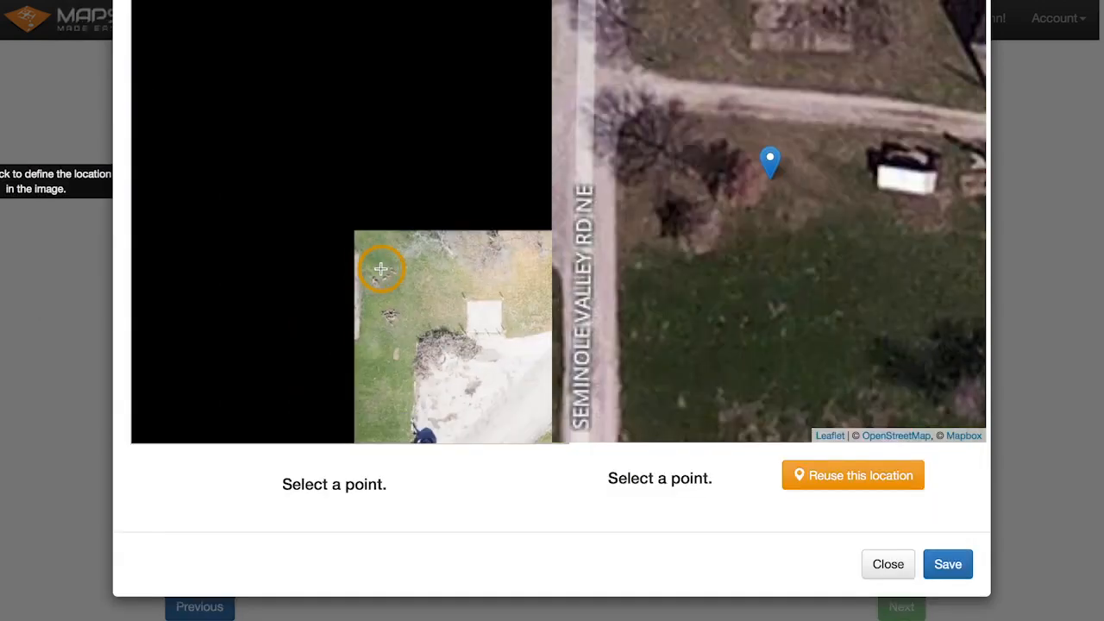
drag(450, 326, 320, 298)
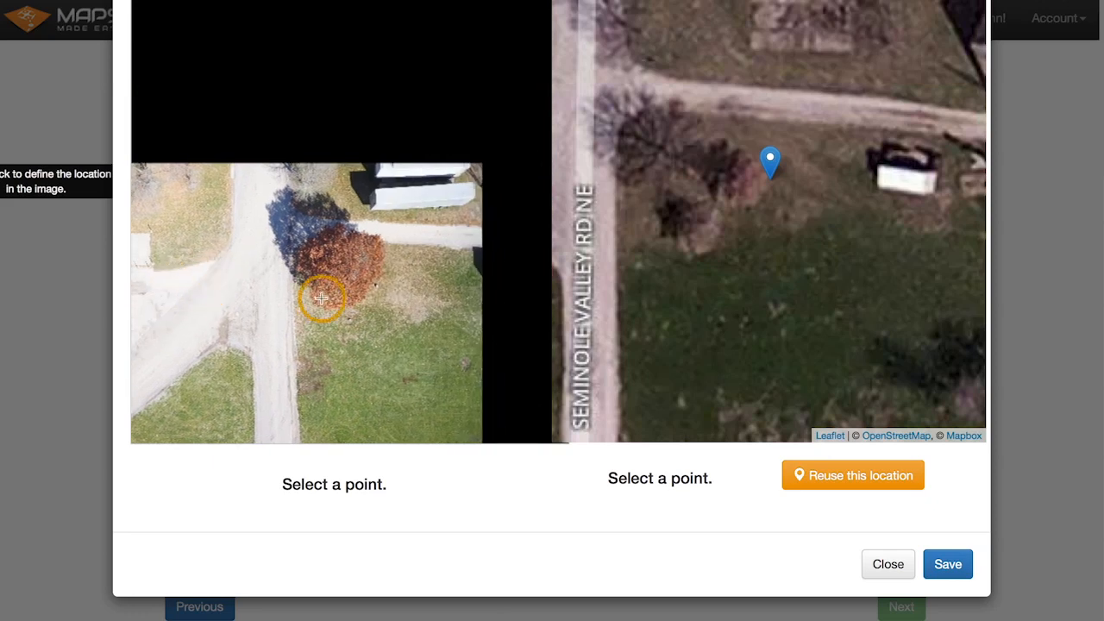
scroll(381, 286, up, 5)
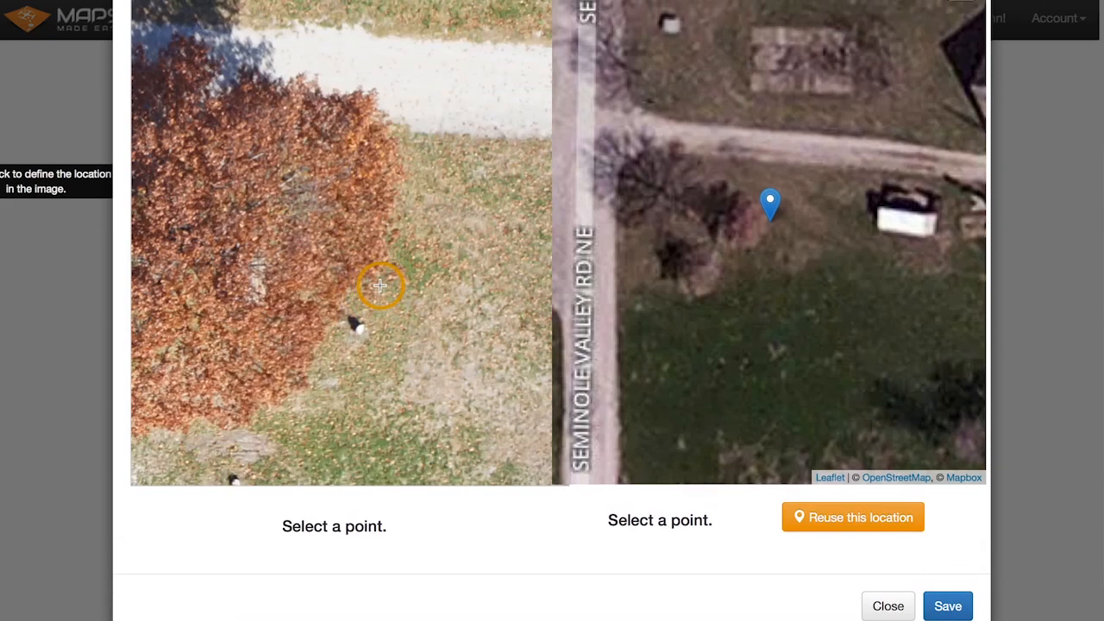
click(357, 328)
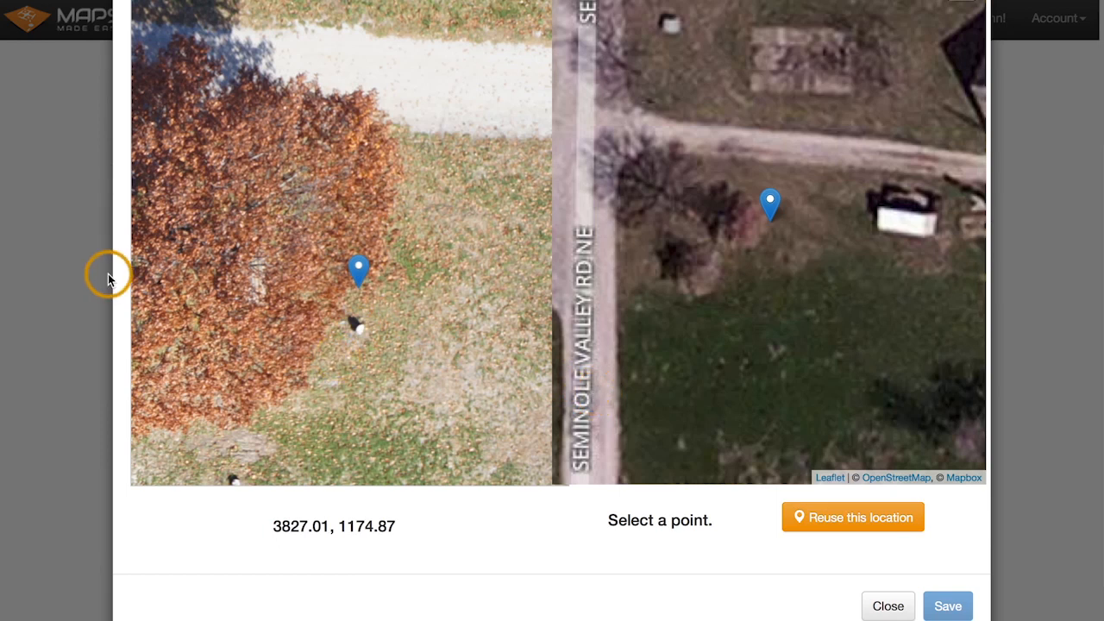
scroll(116, 285, up, 3)
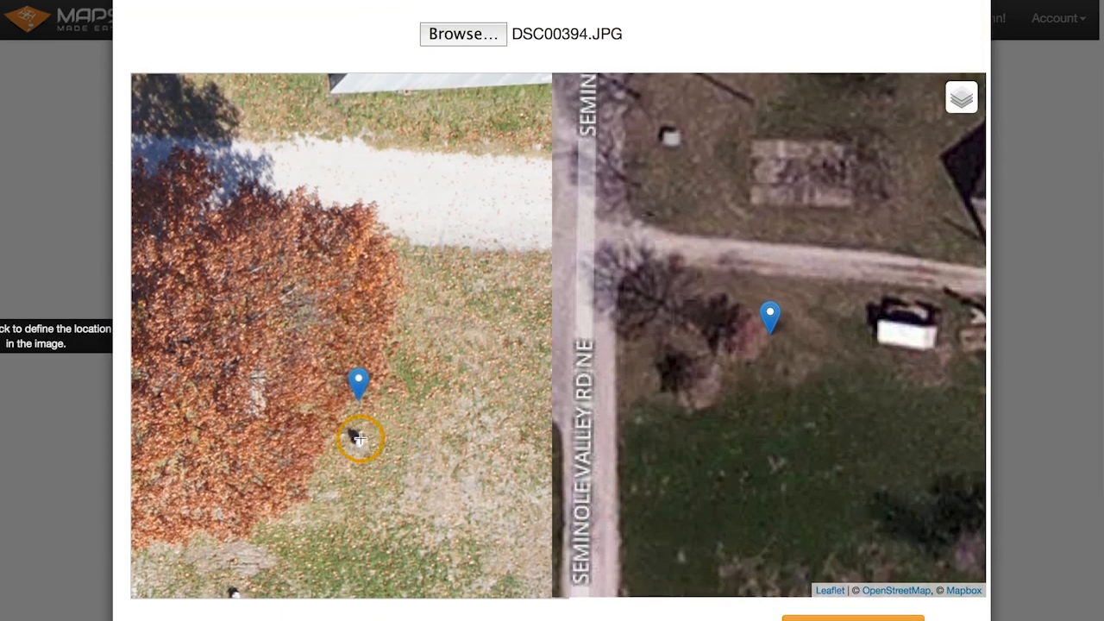
scroll(360, 442, up, 5)
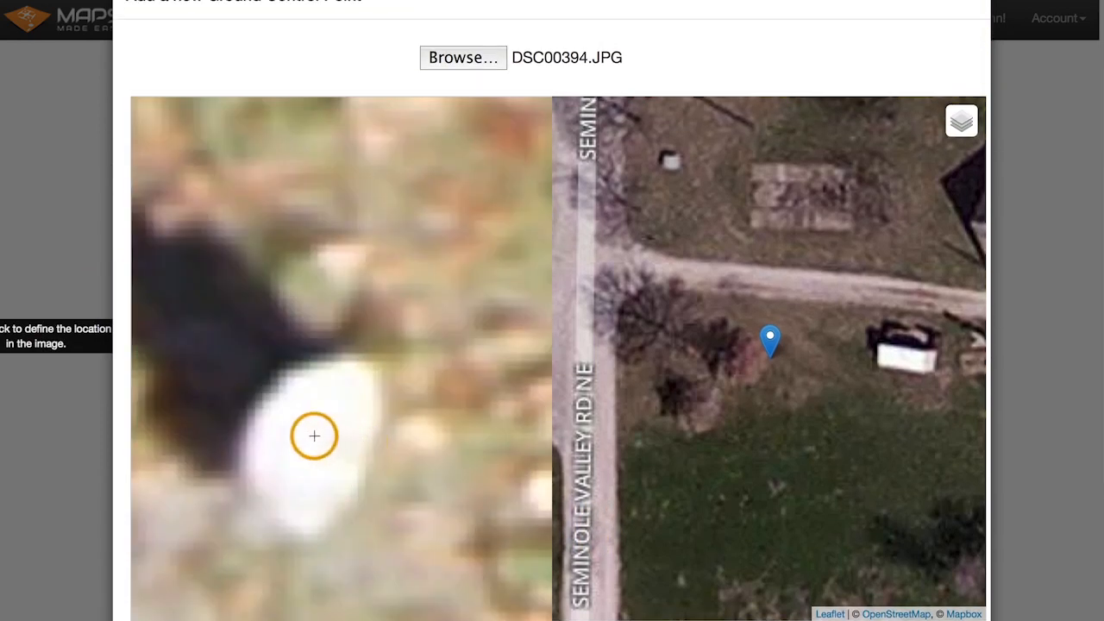
click(316, 365)
scroll(316, 365, down, 6)
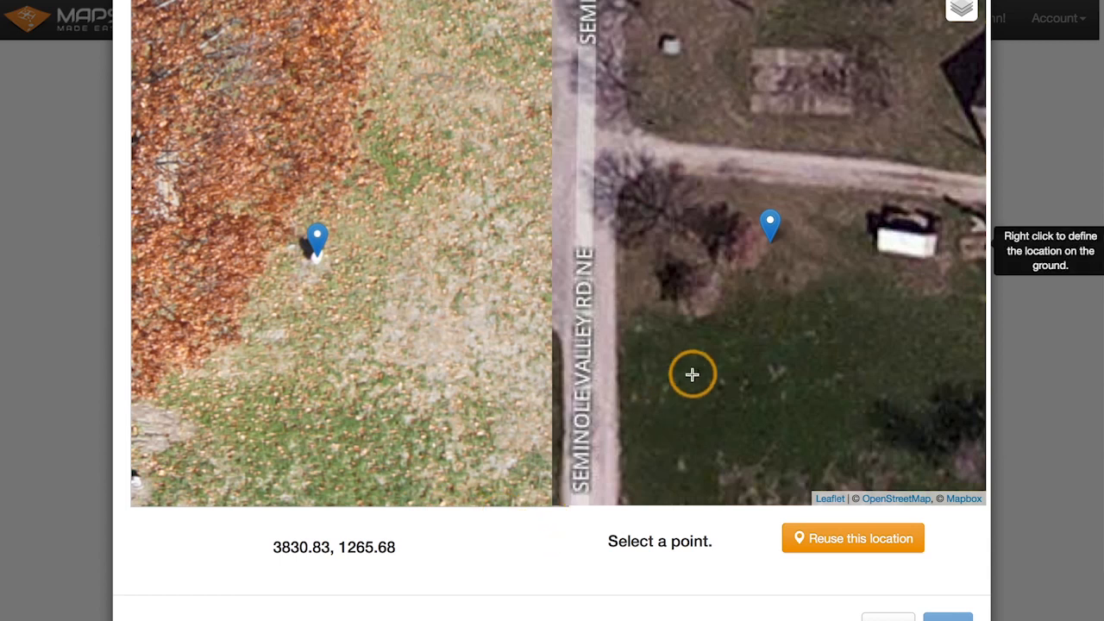
Reuse the previous ground location for this control point and save it
click(841, 543)
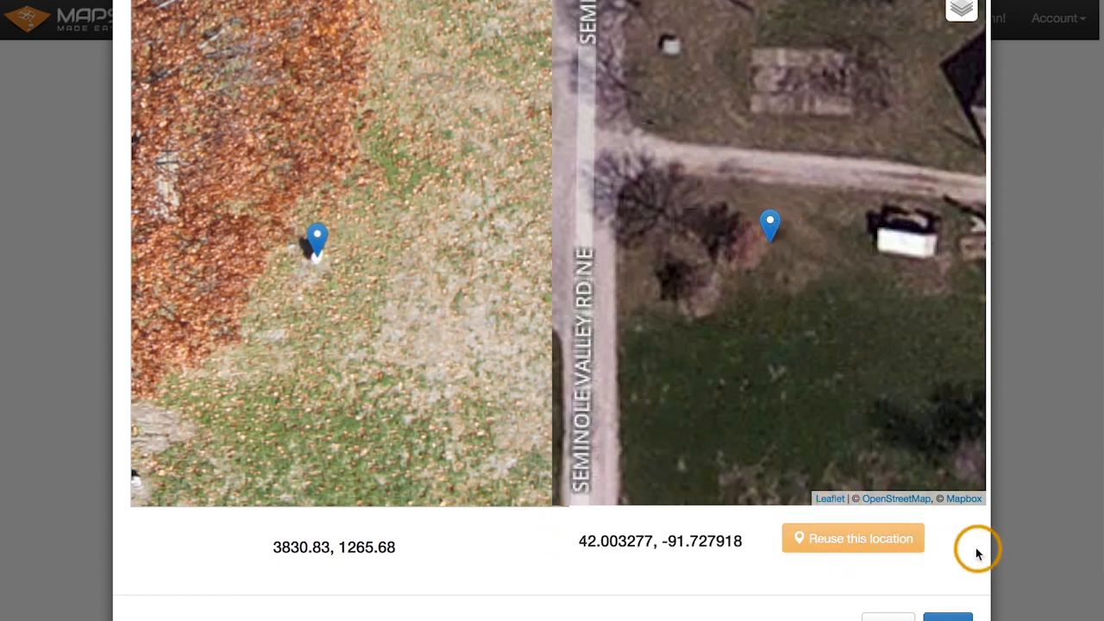
scroll(978, 552, down, 1)
click(948, 609)
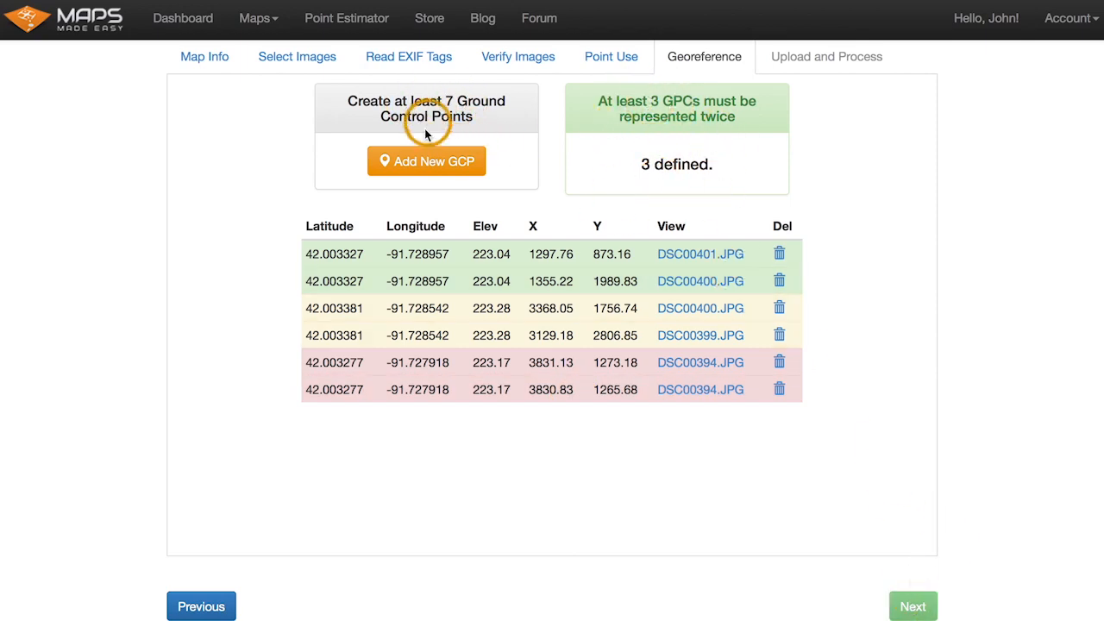
Create a seventh control point entry, browsing the aerial photo previews and choosing DSC00390.JPG
click(414, 166)
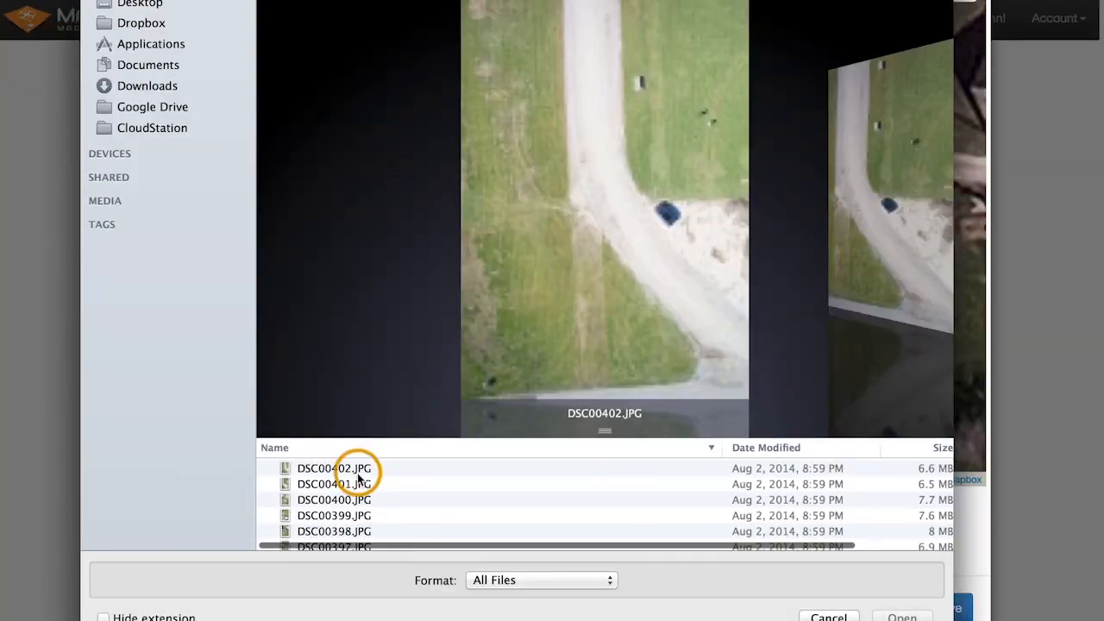
scroll(399, 497, down, 5)
click(377, 511)
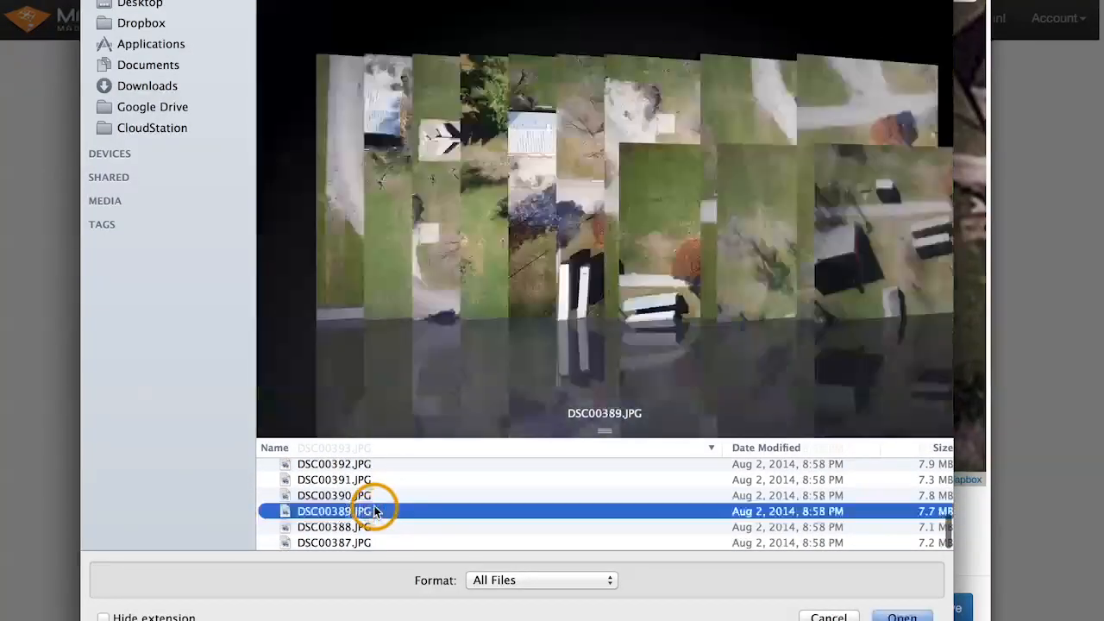
key(Up)
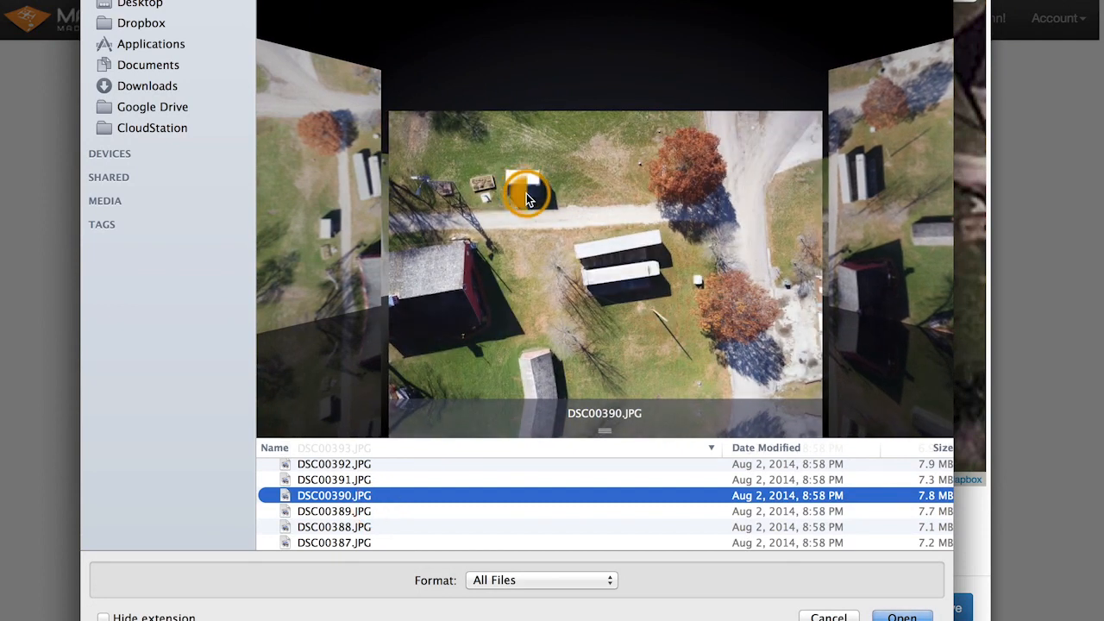
double_click(526, 193)
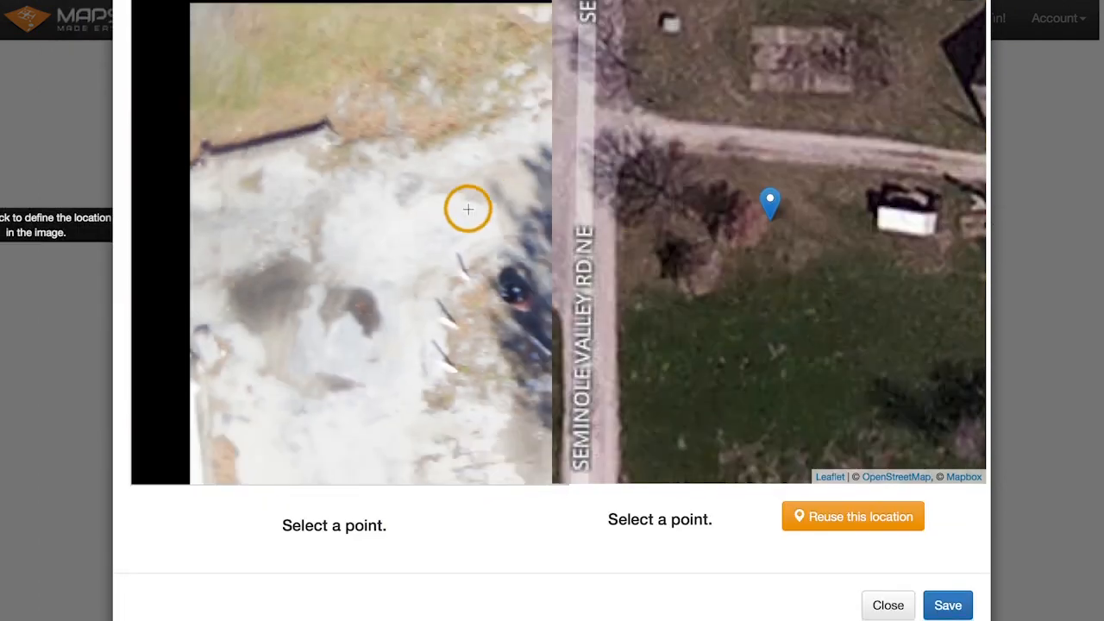
scroll(468, 209, down, 5)
drag(481, 273, 252, 202)
scroll(308, 210, down, 2)
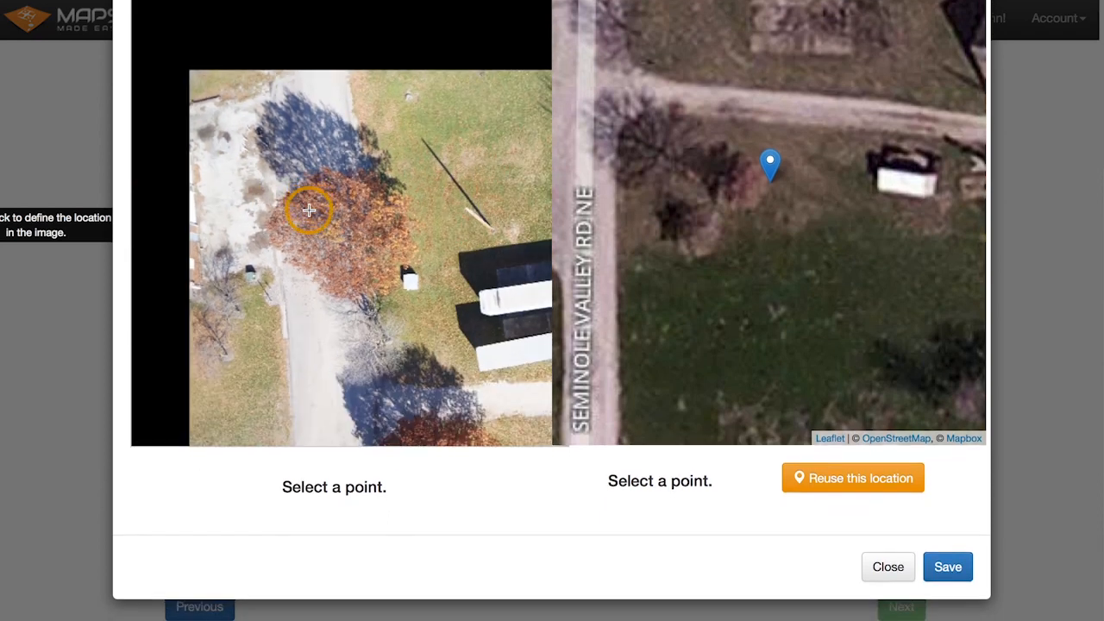
drag(446, 271, 266, 249)
scroll(445, 344, up, 2)
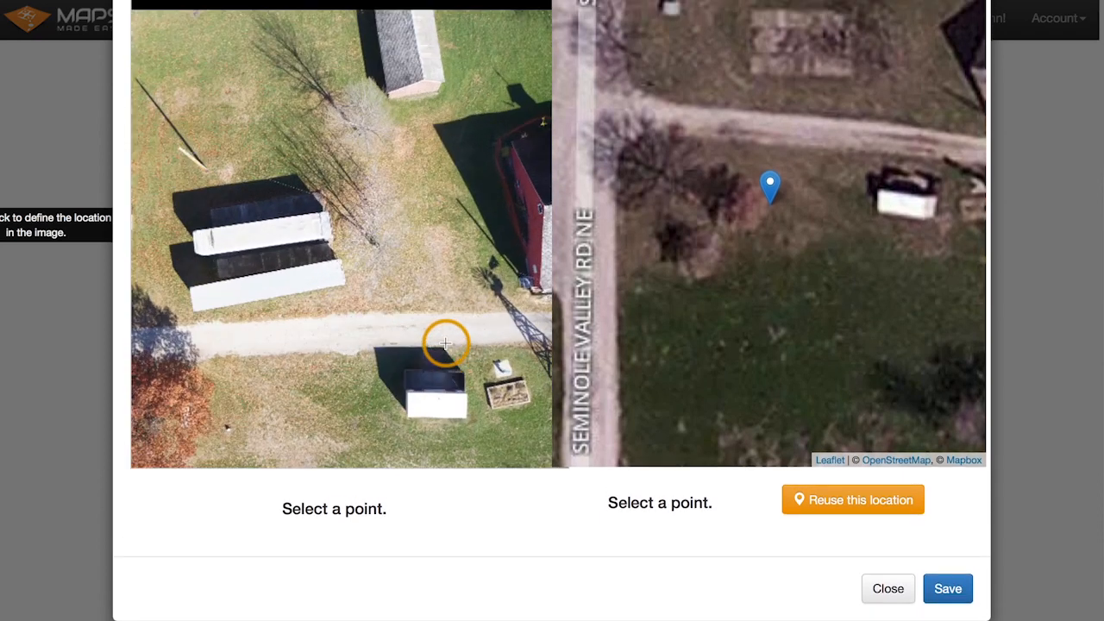
drag(446, 340, 372, 190)
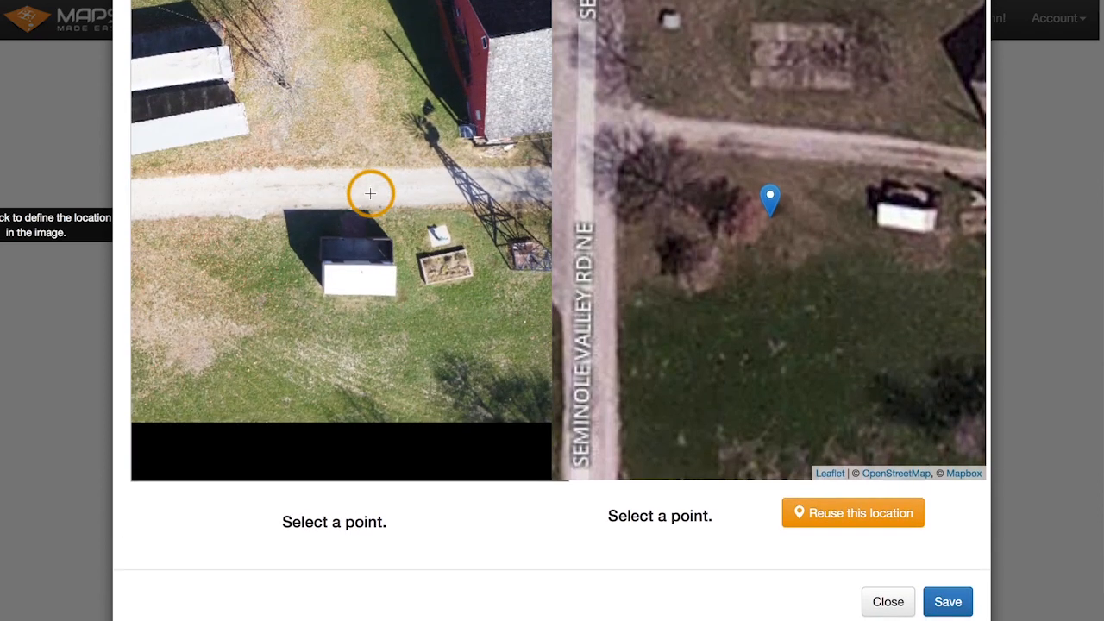
scroll(910, 175, up, 1)
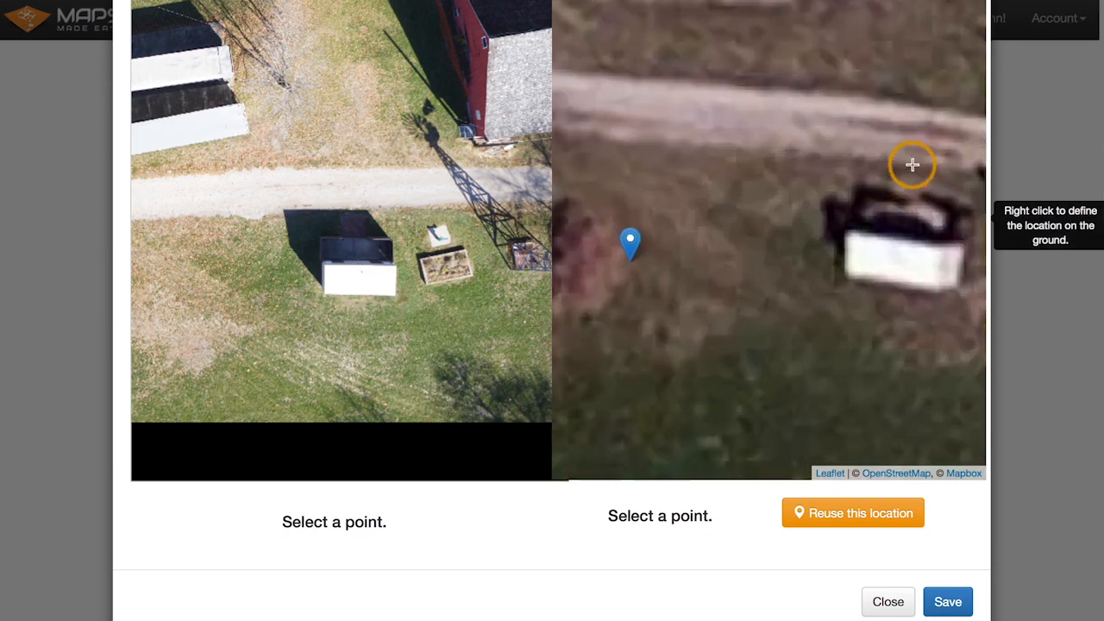
right_click(913, 164)
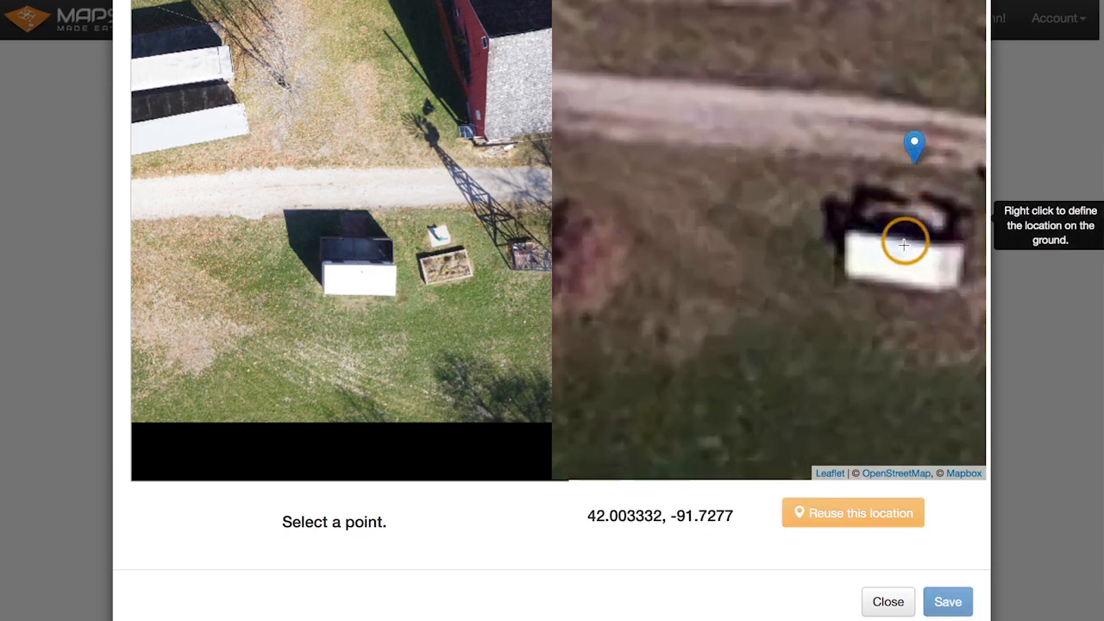
Mark the matching point in the aerial image, moving the marker to the driveway-facing side of the white-roofed shed at 3357.18, 2271.31
right_click(356, 209)
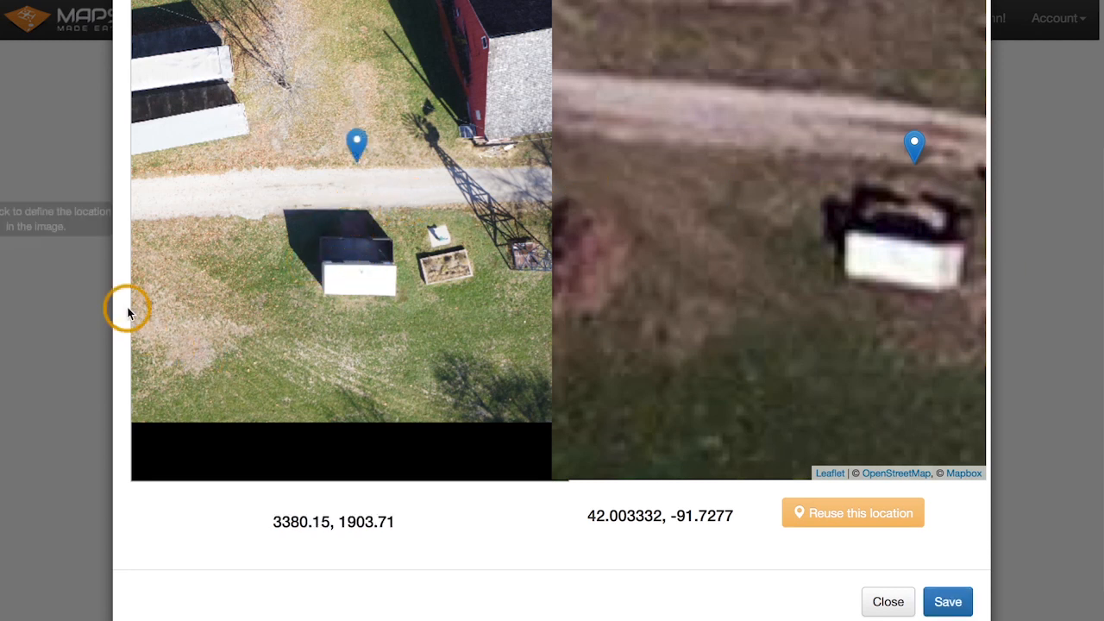
scroll(127, 312, up, 2)
scroll(127, 312, down, 1)
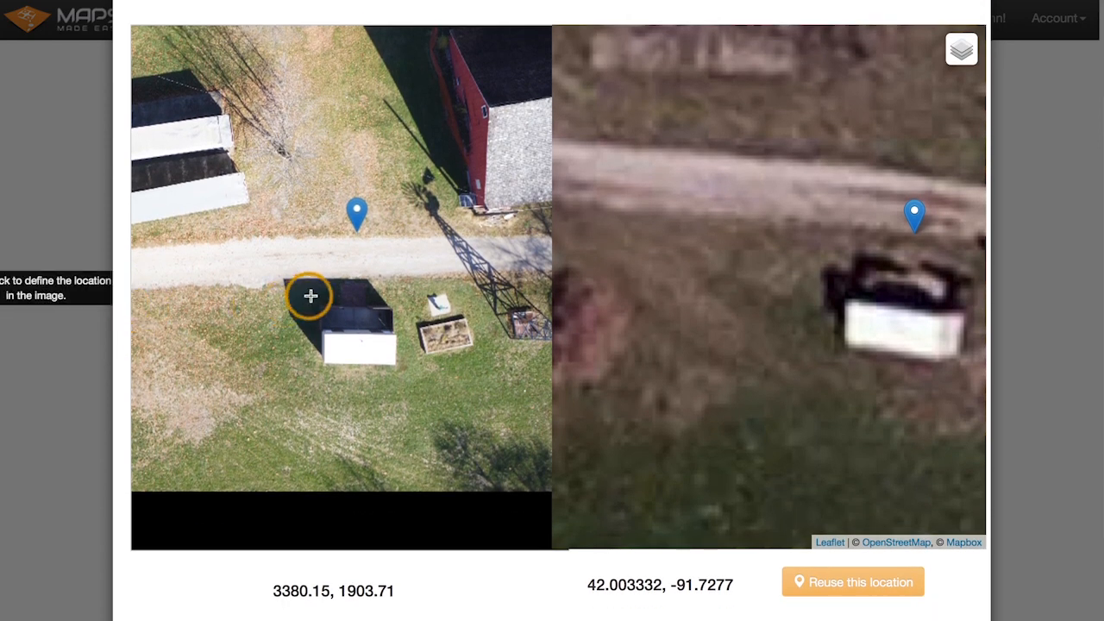
click(352, 279)
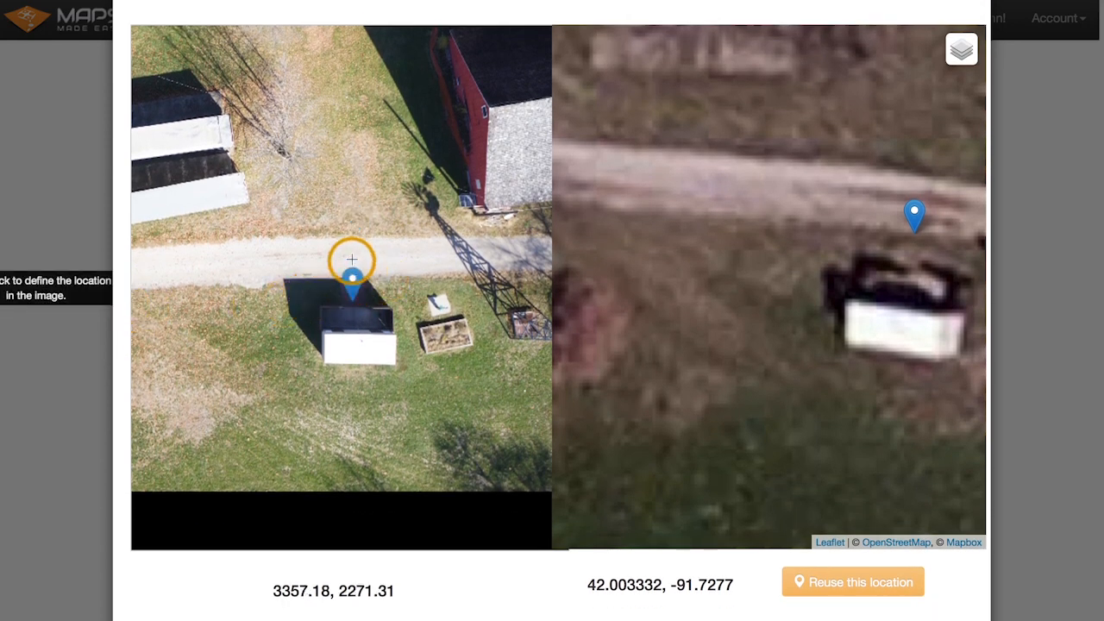
Move the aerial image marker to the driveway edge behind the white-roofed shed at 3352.58, 2161.03, compare it with the ground map and save the point
click(352, 258)
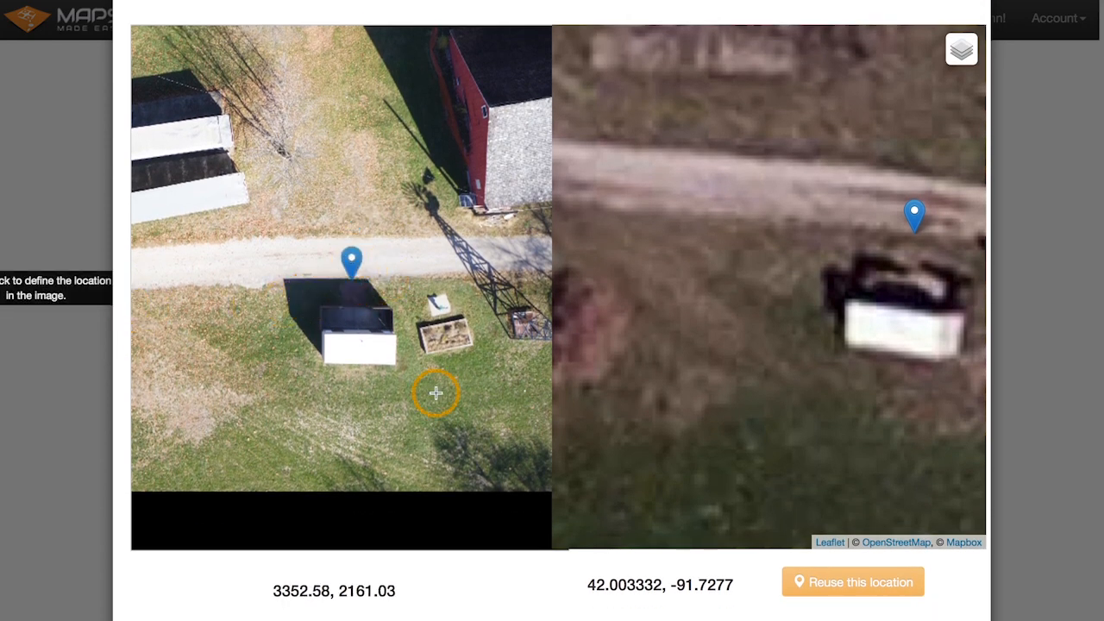
scroll(465, 375, down, 4)
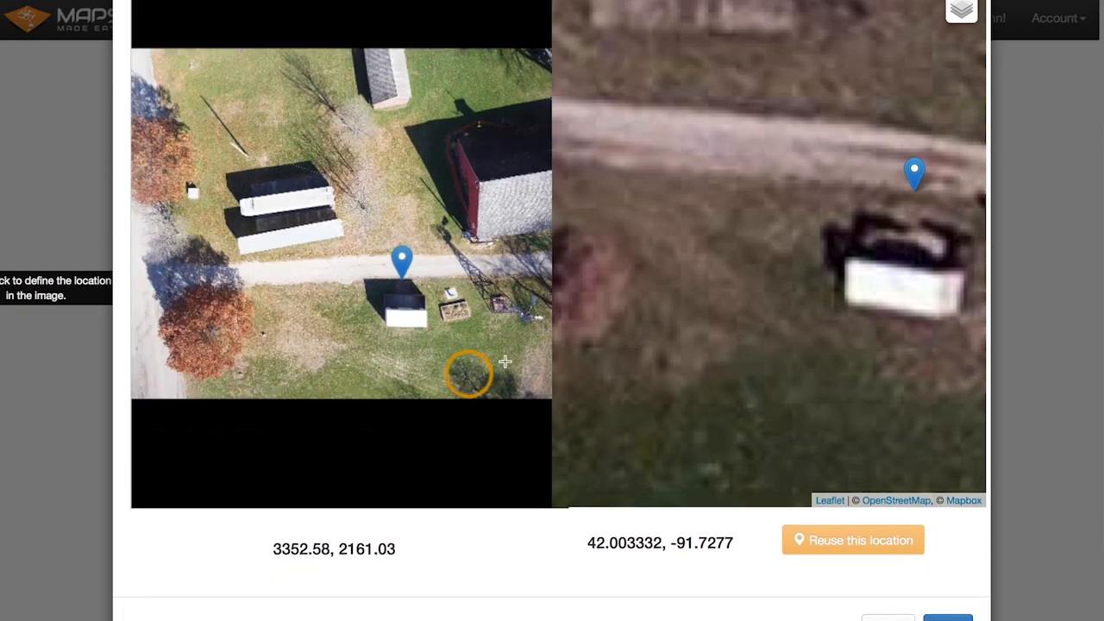
scroll(747, 305, down, 3)
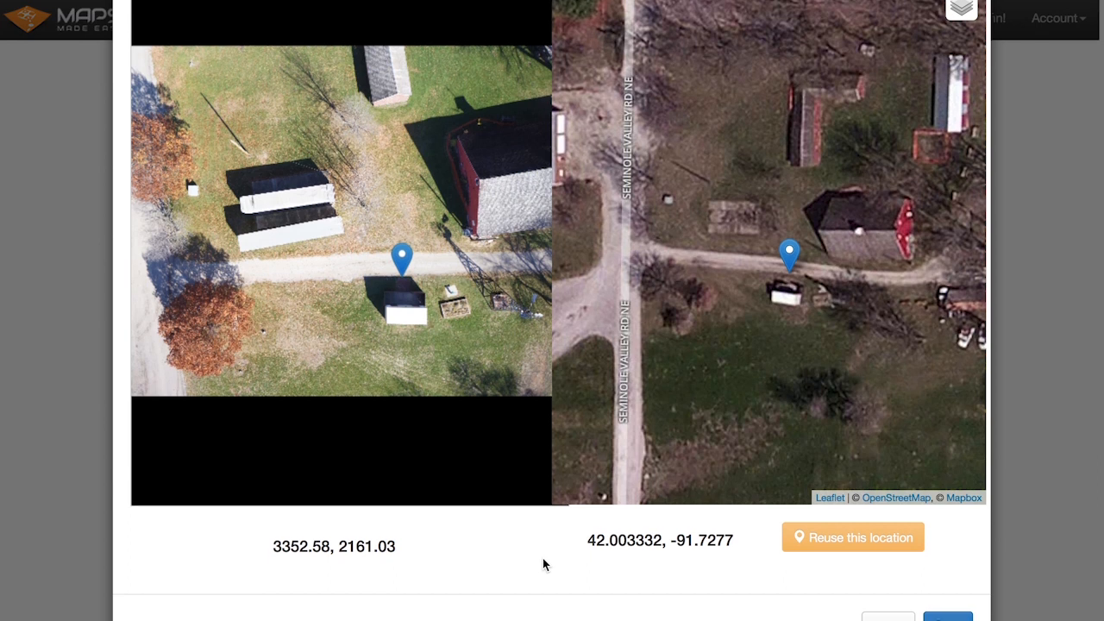
scroll(542, 564, down, 1)
scroll(446, 207, down, 3)
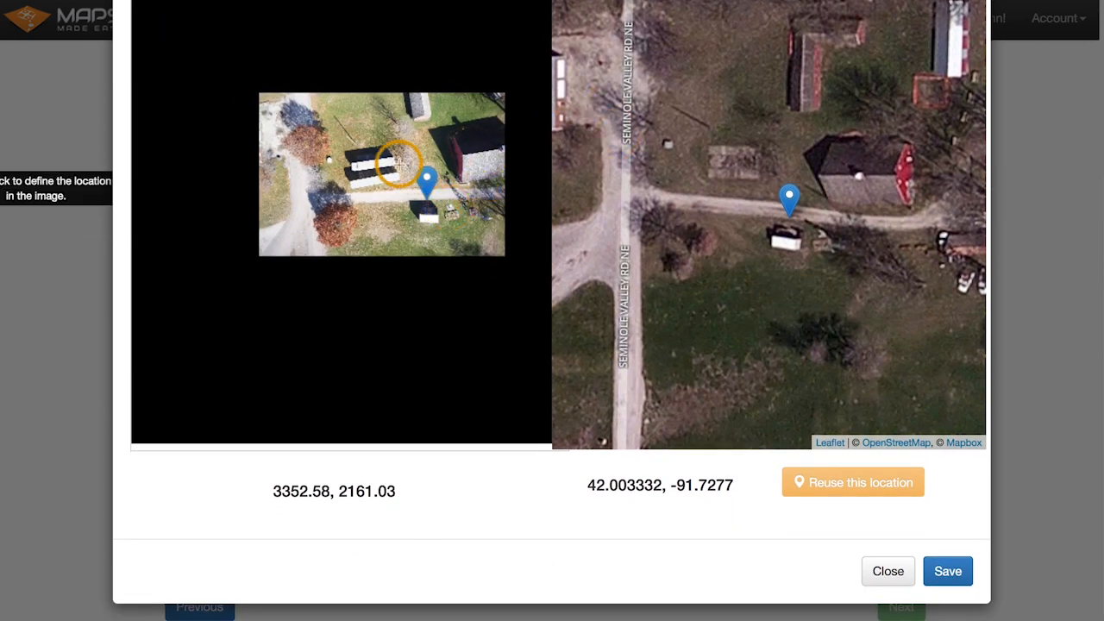
scroll(400, 162, down, 1)
scroll(399, 162, up, 3)
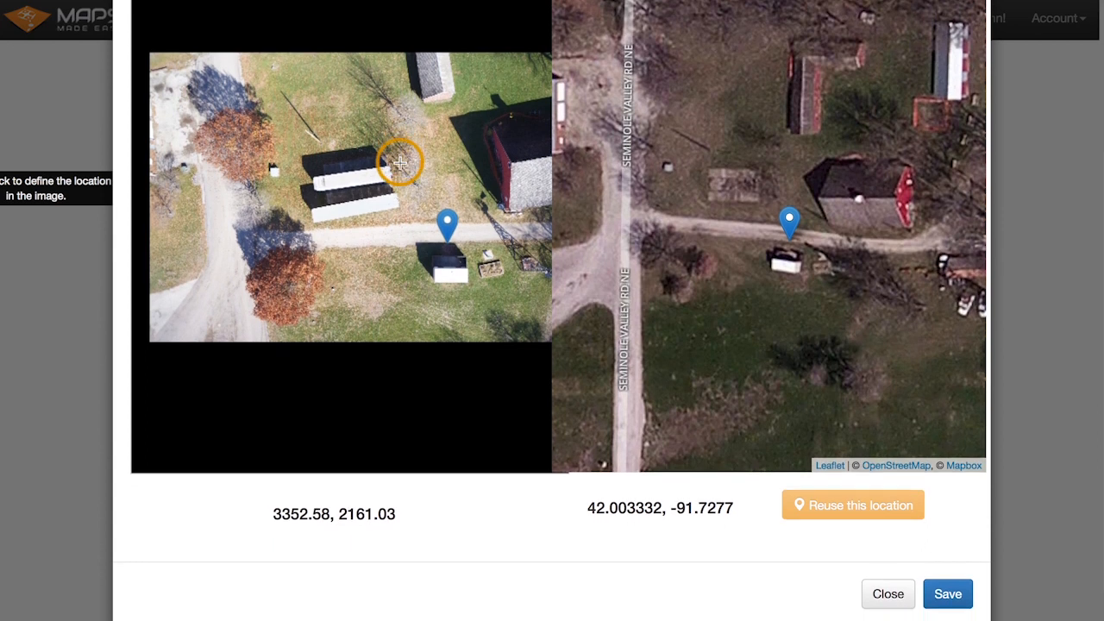
scroll(792, 244, down, 2)
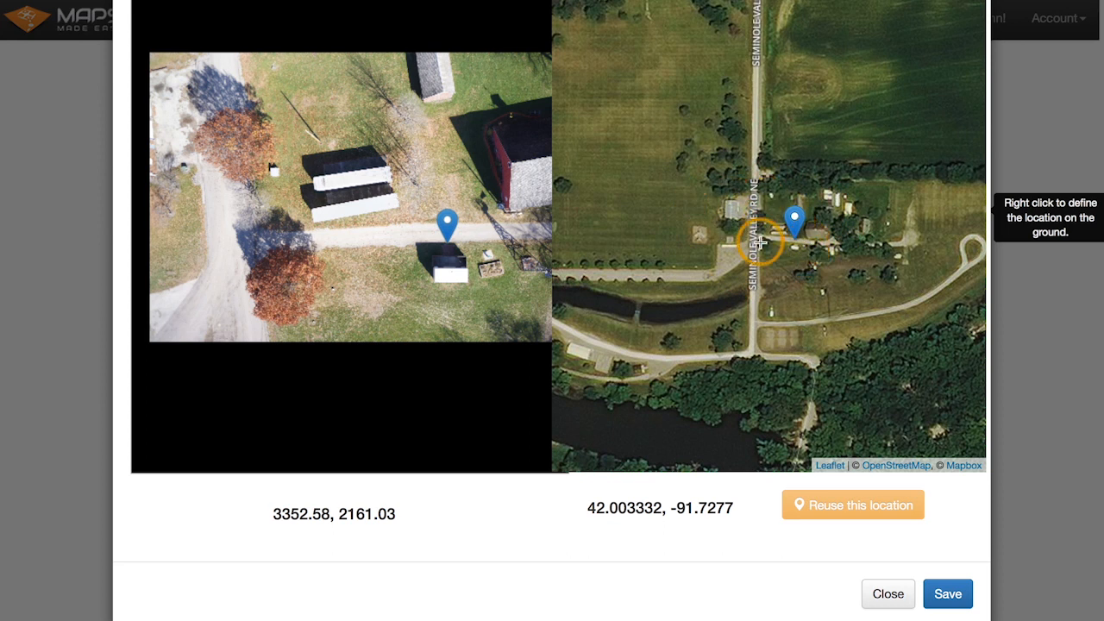
scroll(759, 244, up, 2)
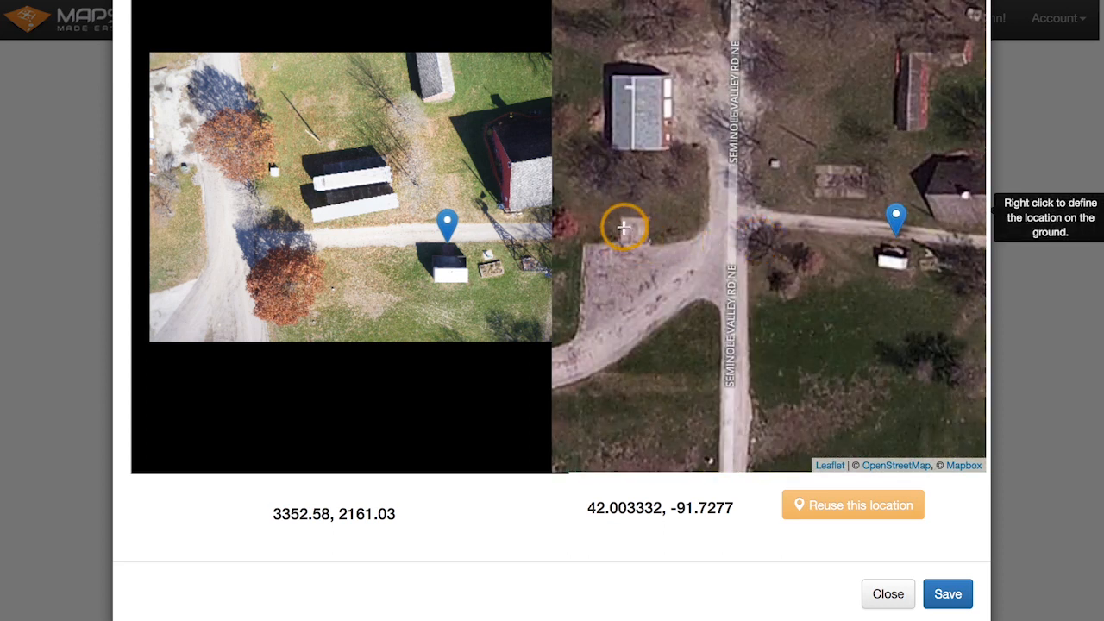
scroll(624, 227, down, 2)
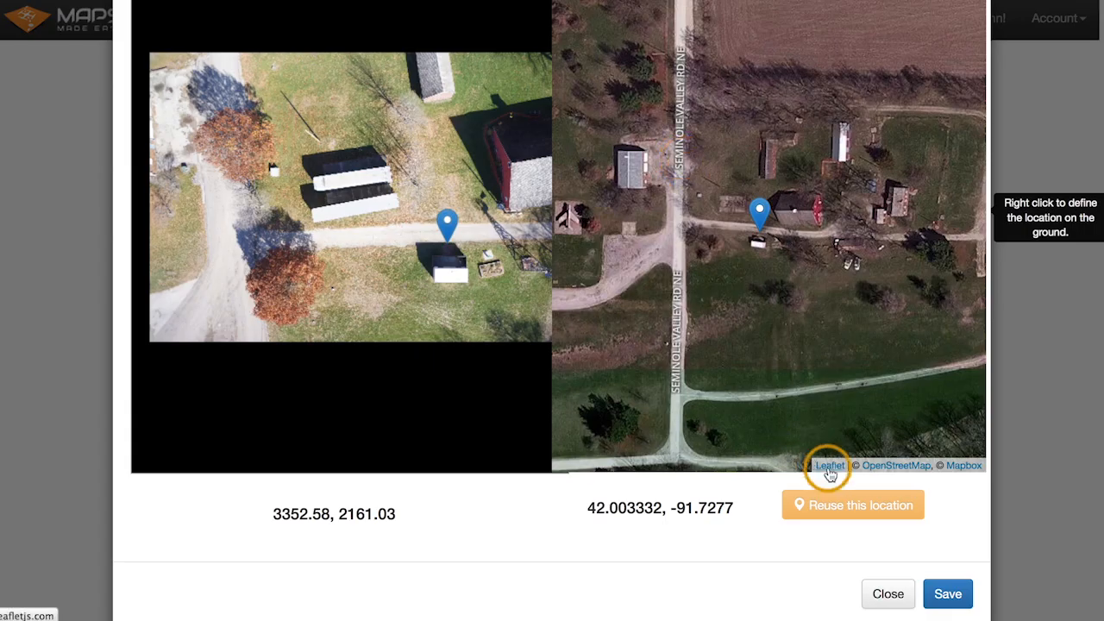
click(948, 593)
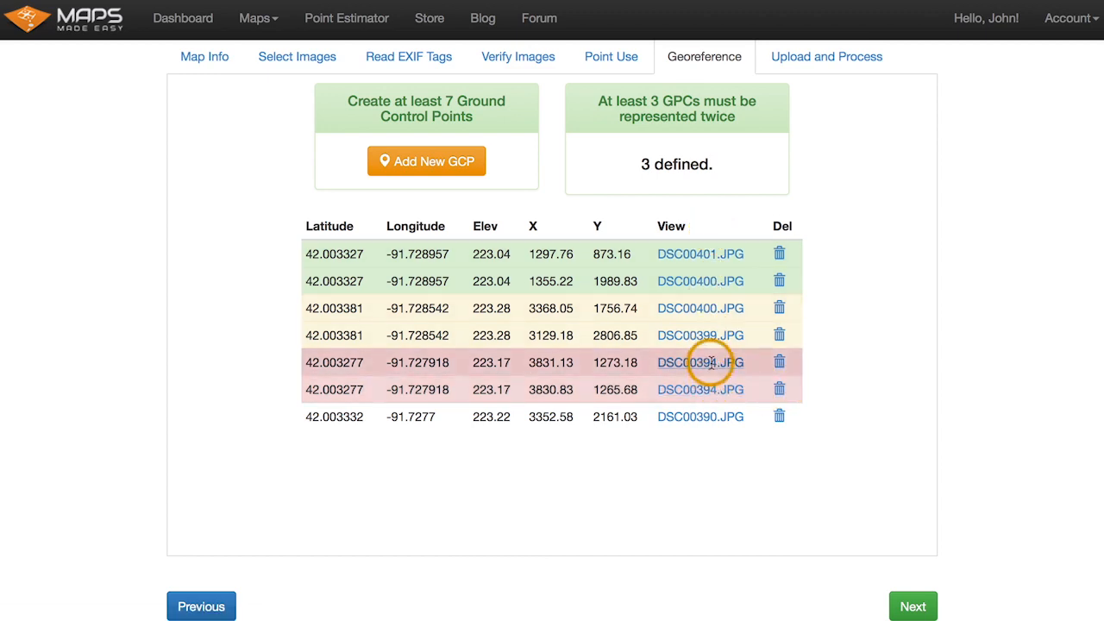
Delete the duplicate DSC00394.JPG control point at 3830.83, 1265.68 and check the remaining DSC00394.JPG point in both images
click(778, 390)
scroll(873, 398, down, 2)
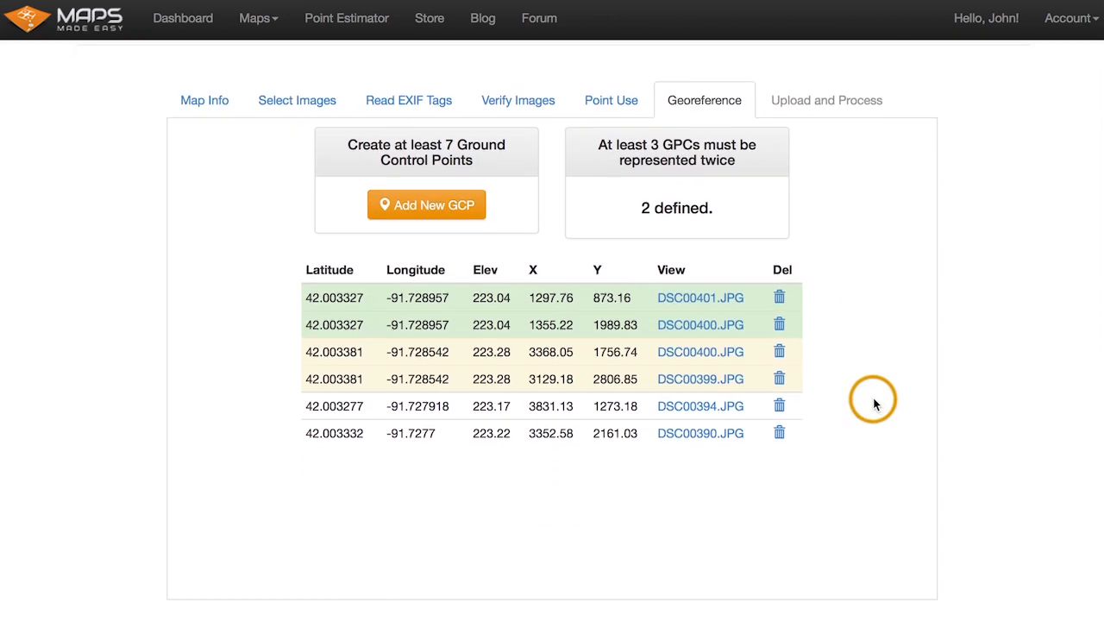
click(705, 412)
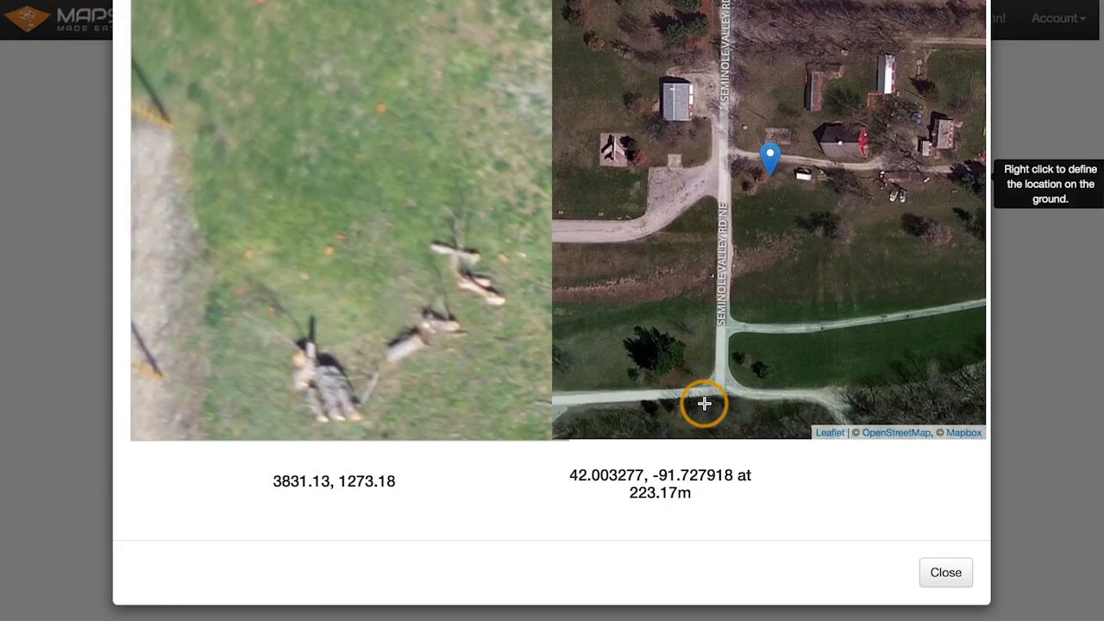
scroll(387, 310, down, 5)
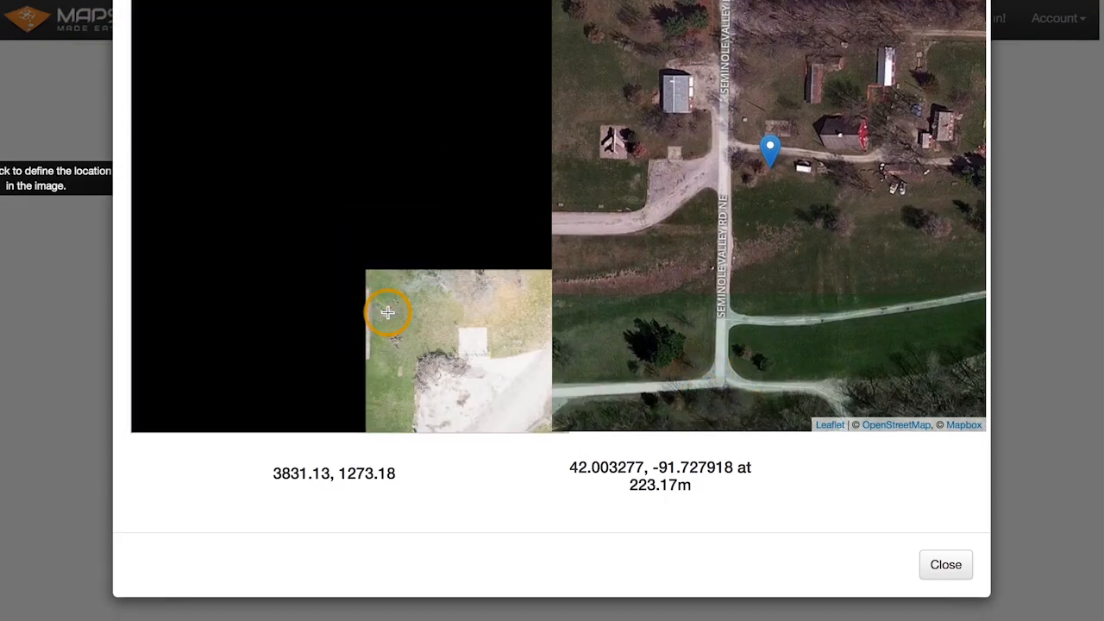
drag(500, 357, 269, 259)
scroll(436, 259, up, 4)
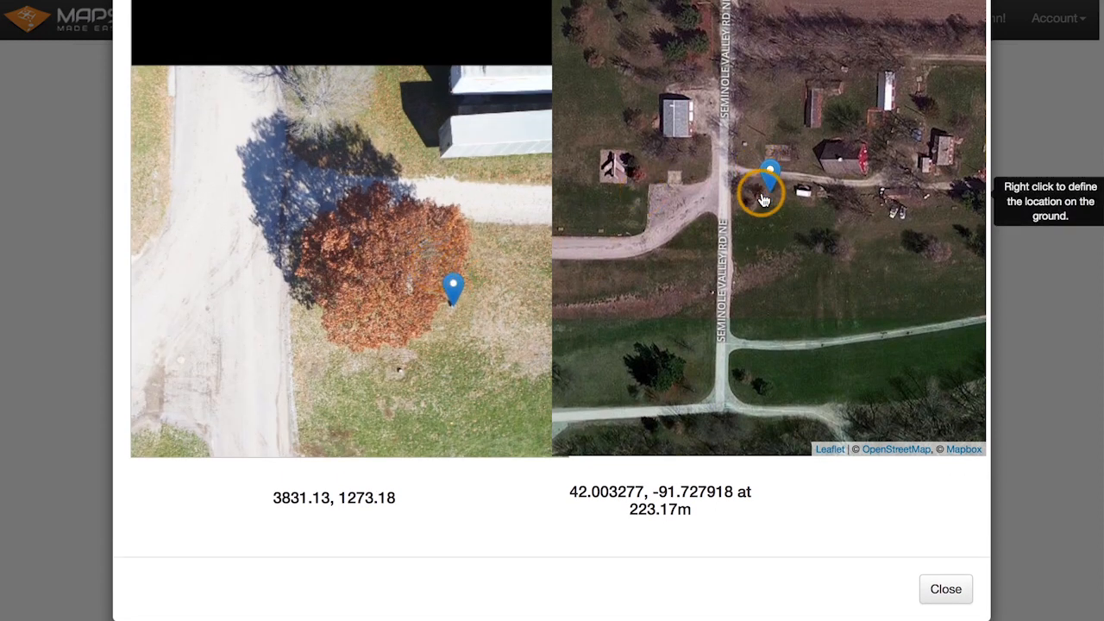
scroll(762, 191, up, 2)
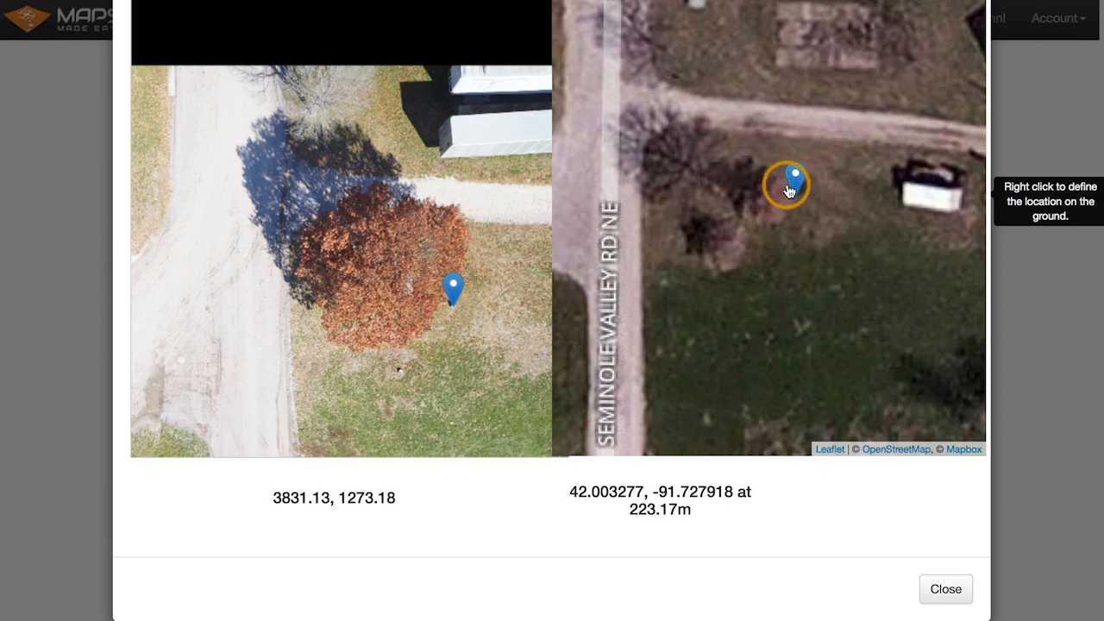
click(943, 588)
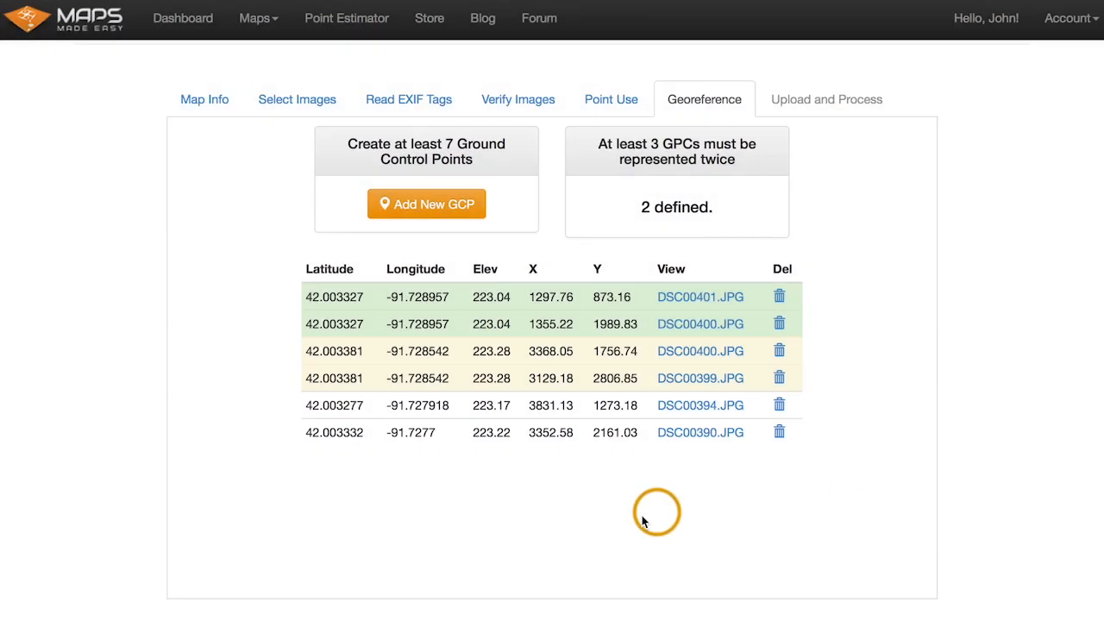
Create another control point entry using the aerial photo DSC00391.JPG
click(414, 201)
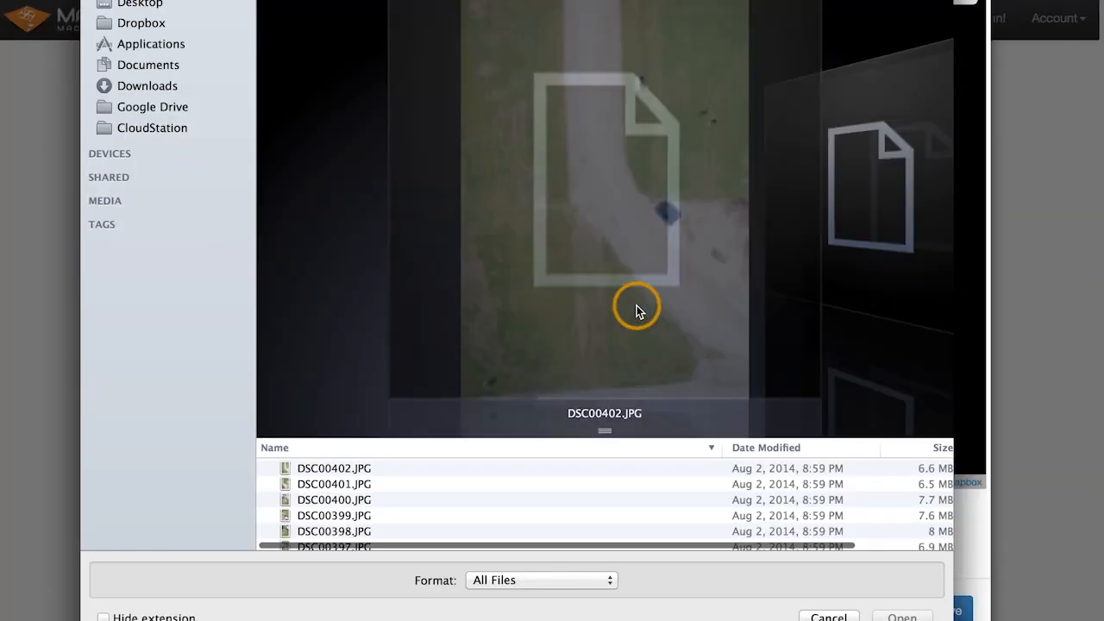
scroll(483, 504, down, 2)
scroll(459, 505, down, 3)
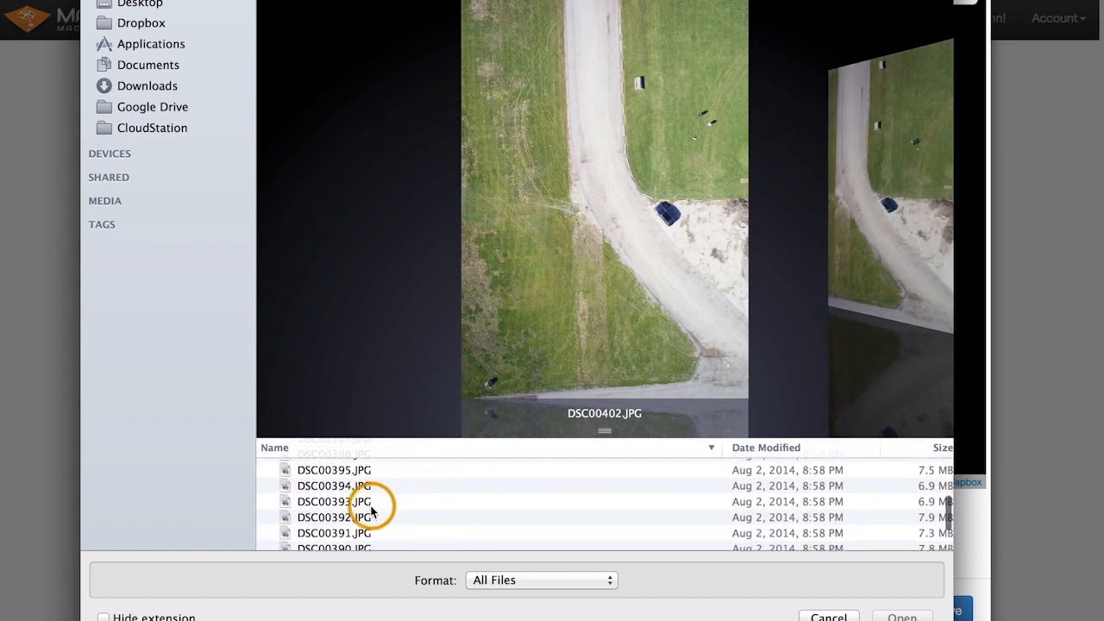
click(369, 504)
key(Down)
key(Down)
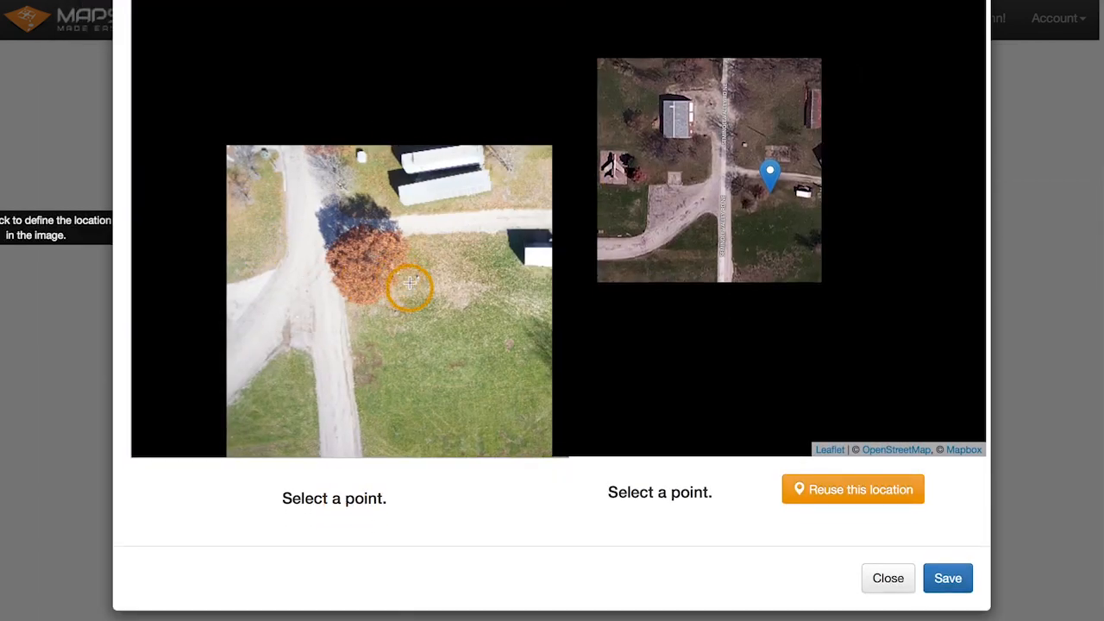
Mark the small white object beside the orange tree at 1965, 1357.61, reuse the previous ground location 42.003277, -91.727918 and save the point
scroll(417, 274, up, 5)
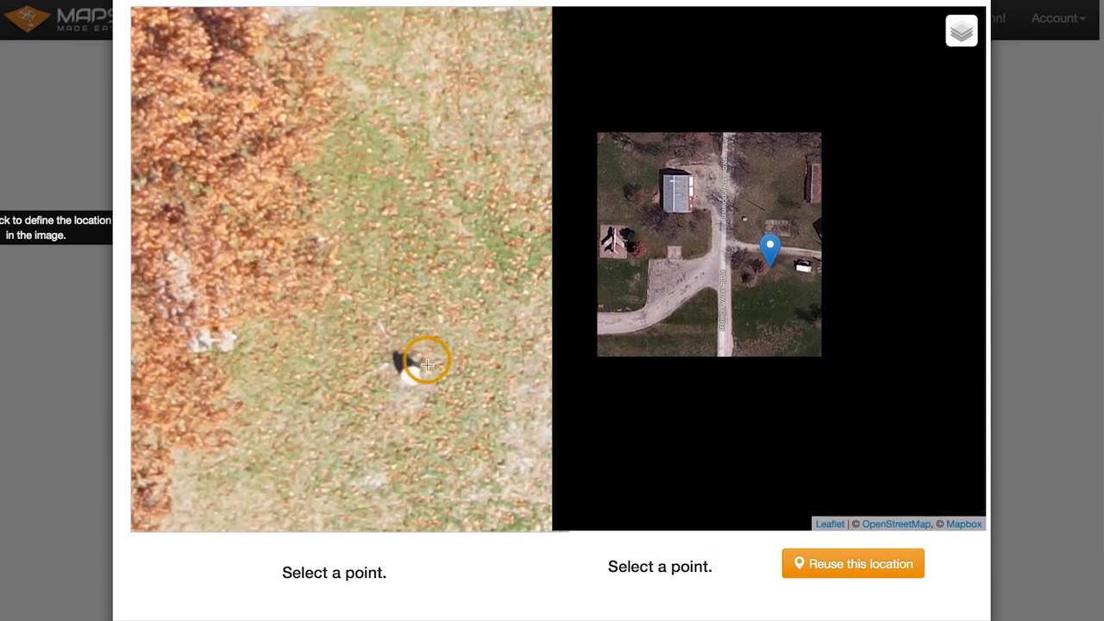
click(409, 369)
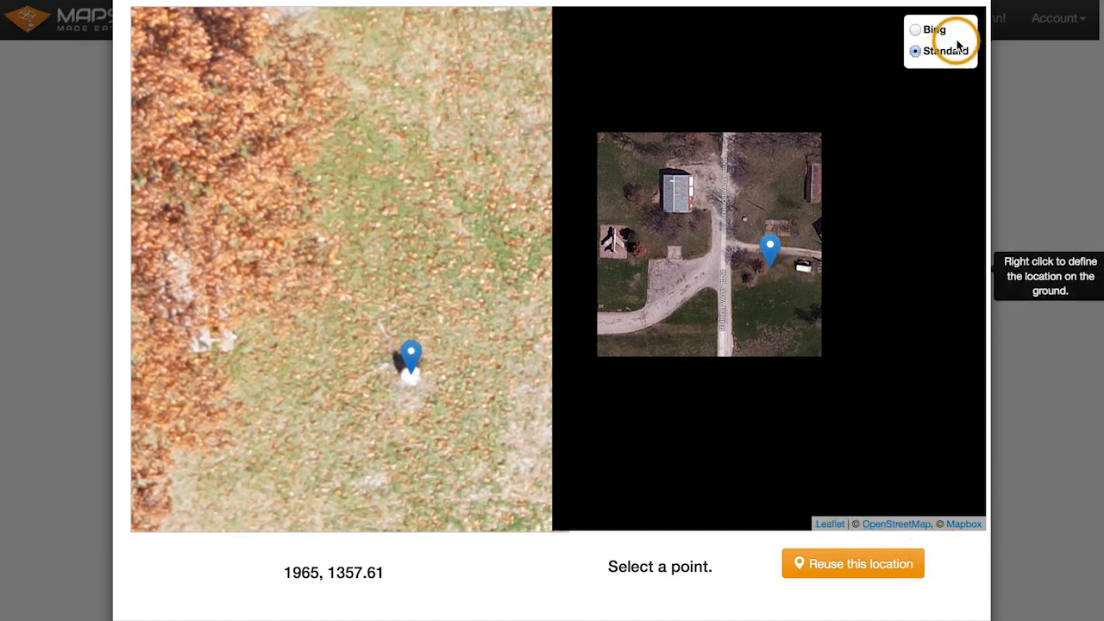
click(930, 30)
click(936, 52)
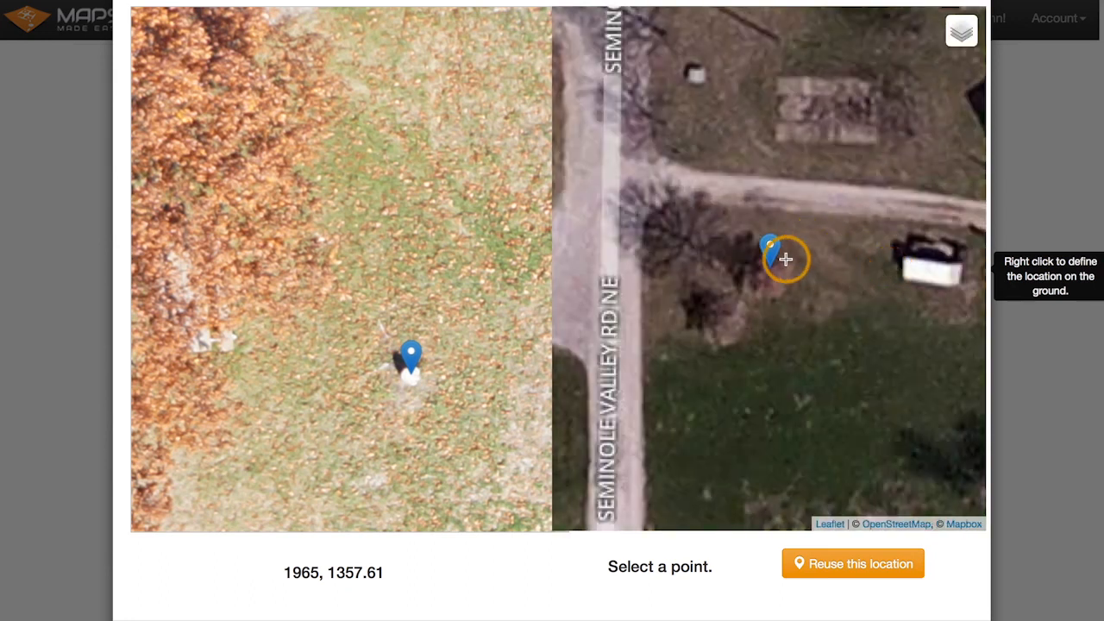
click(854, 565)
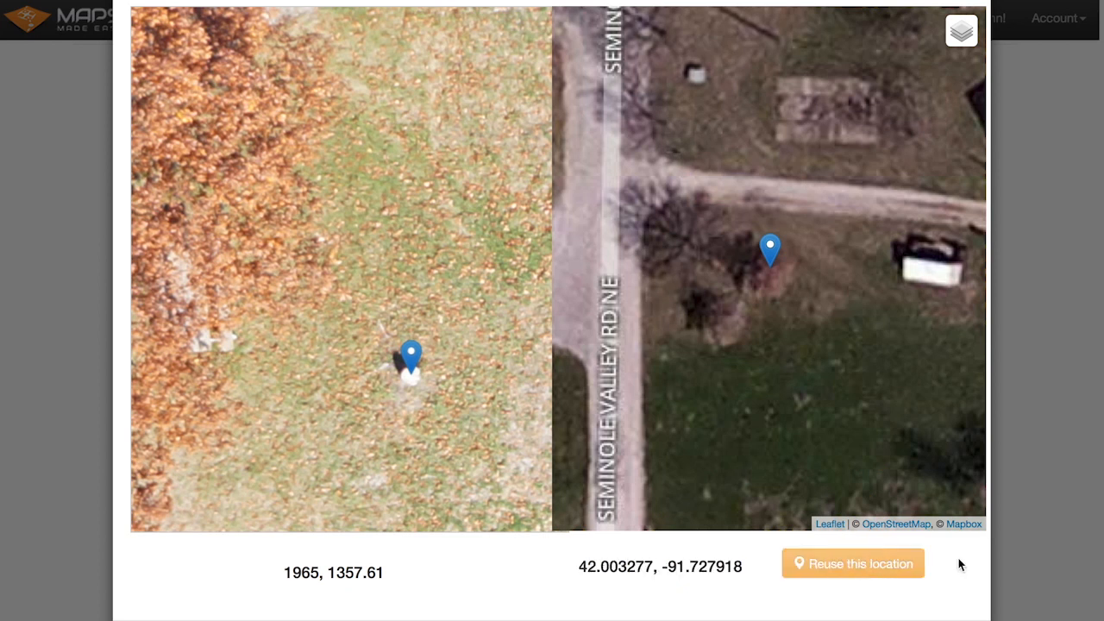
scroll(958, 558, down, 1)
click(949, 594)
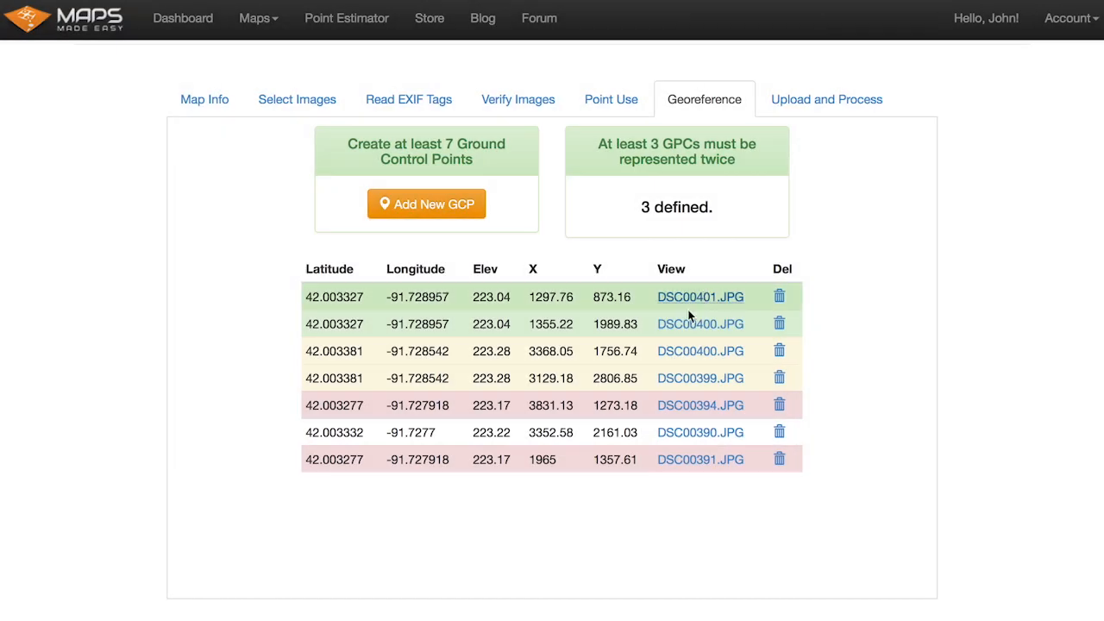
Review the paired DSC00394.JPG and DSC00391.JPG control points in their aerial images and on the ground map
click(700, 405)
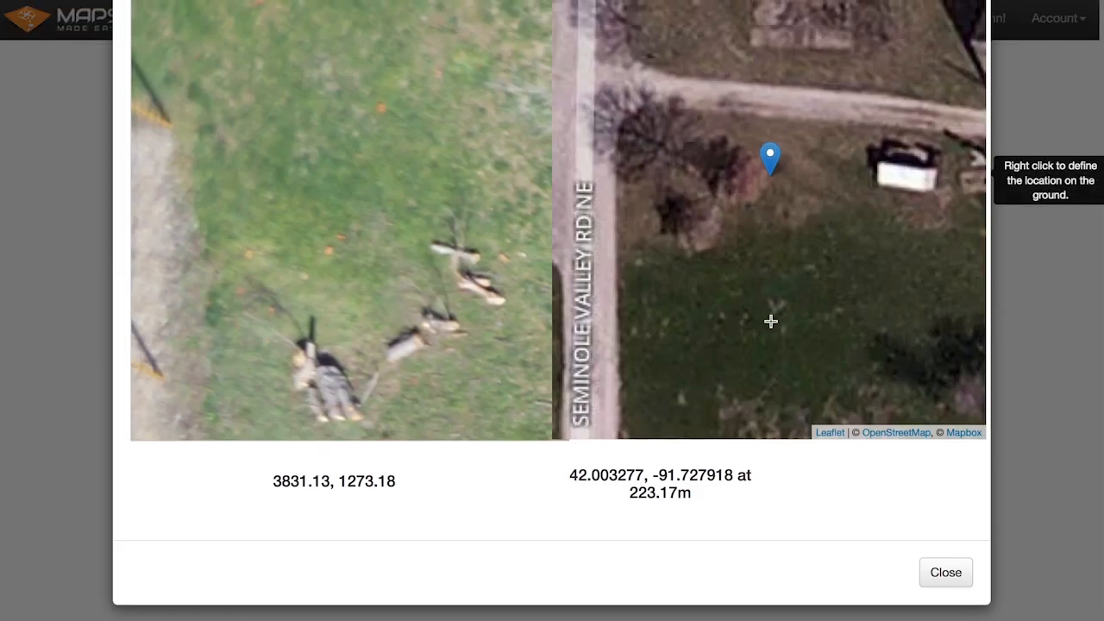
click(944, 572)
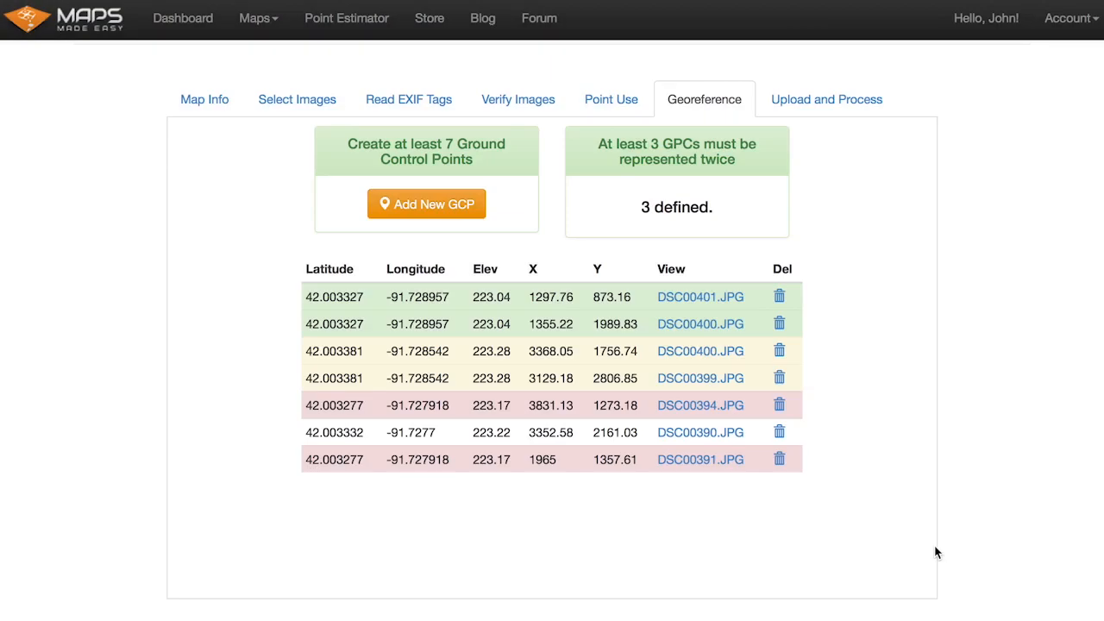
click(710, 457)
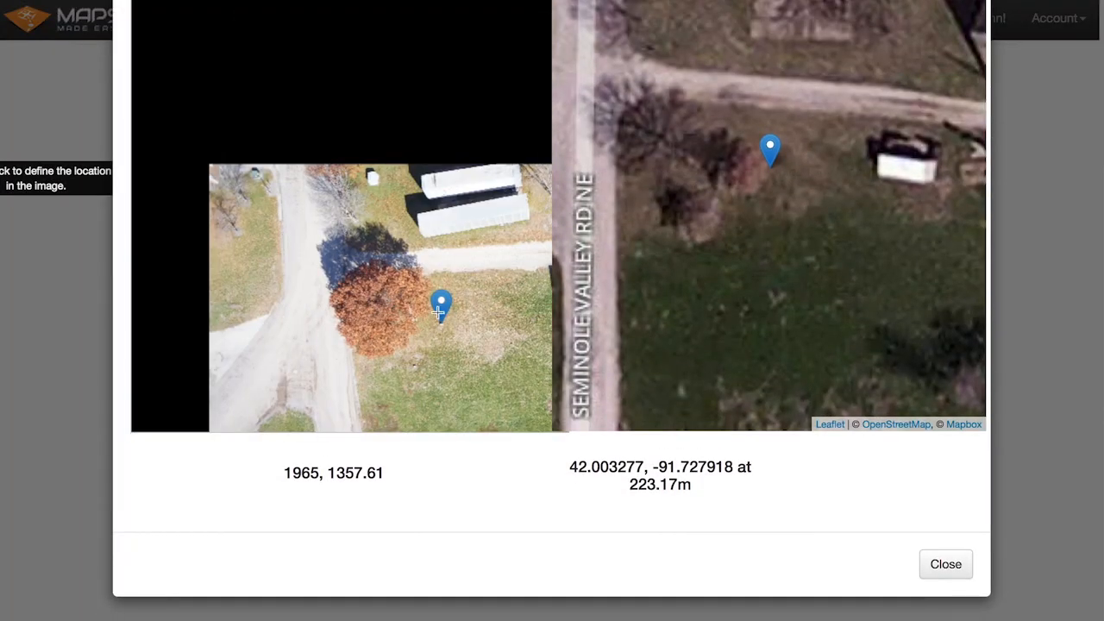
click(953, 564)
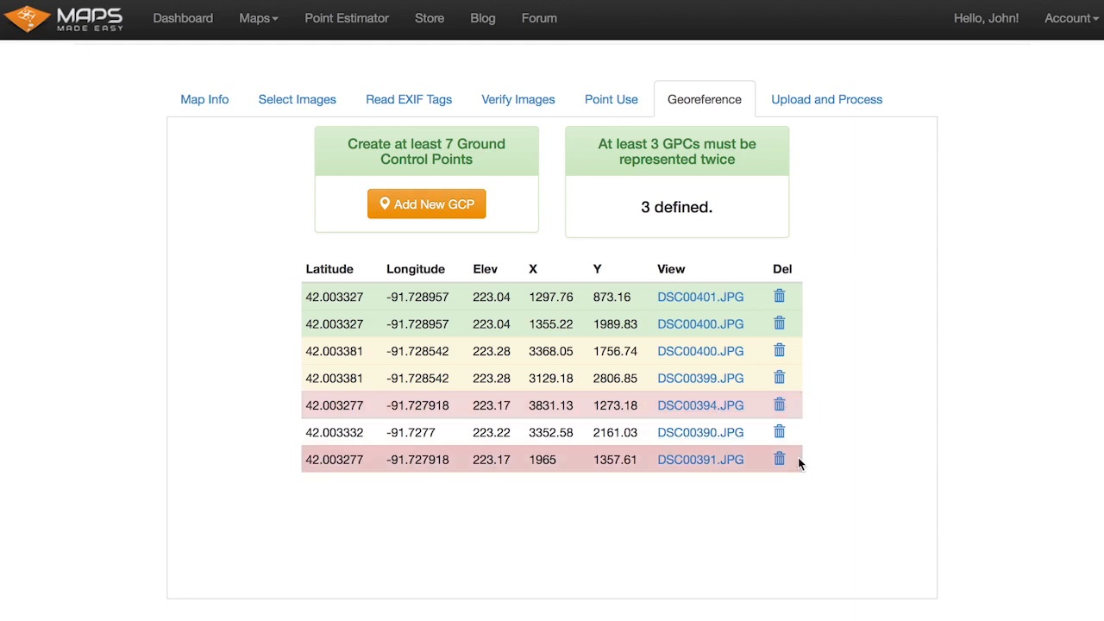
Proceed to the final review, approve the map information and points withdrawal, and start uploading the images
scroll(890, 417, down, 1)
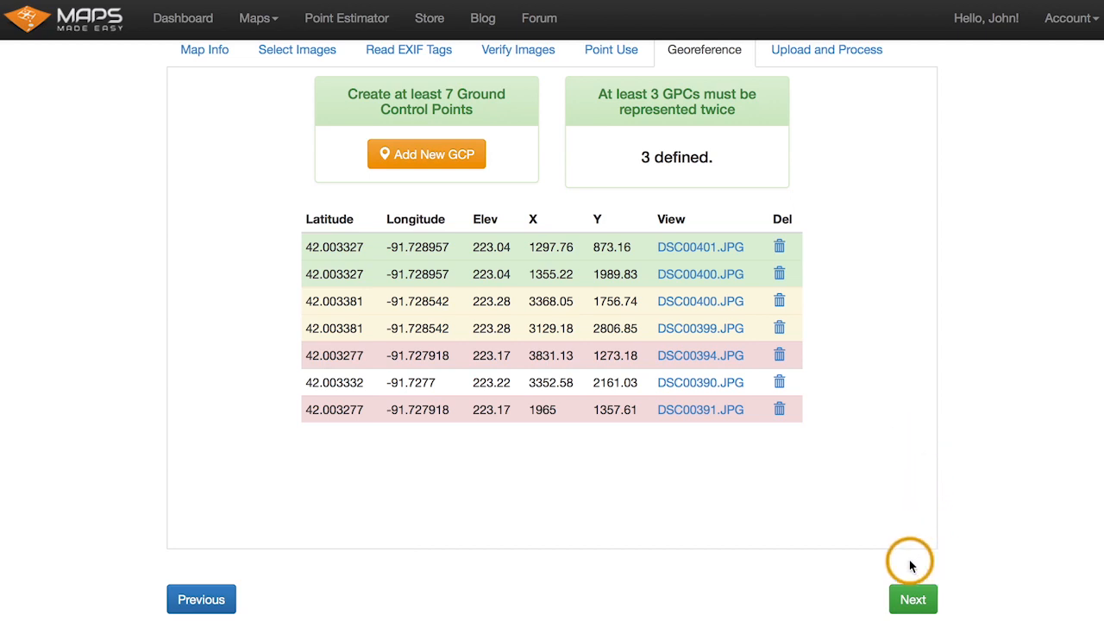
click(915, 599)
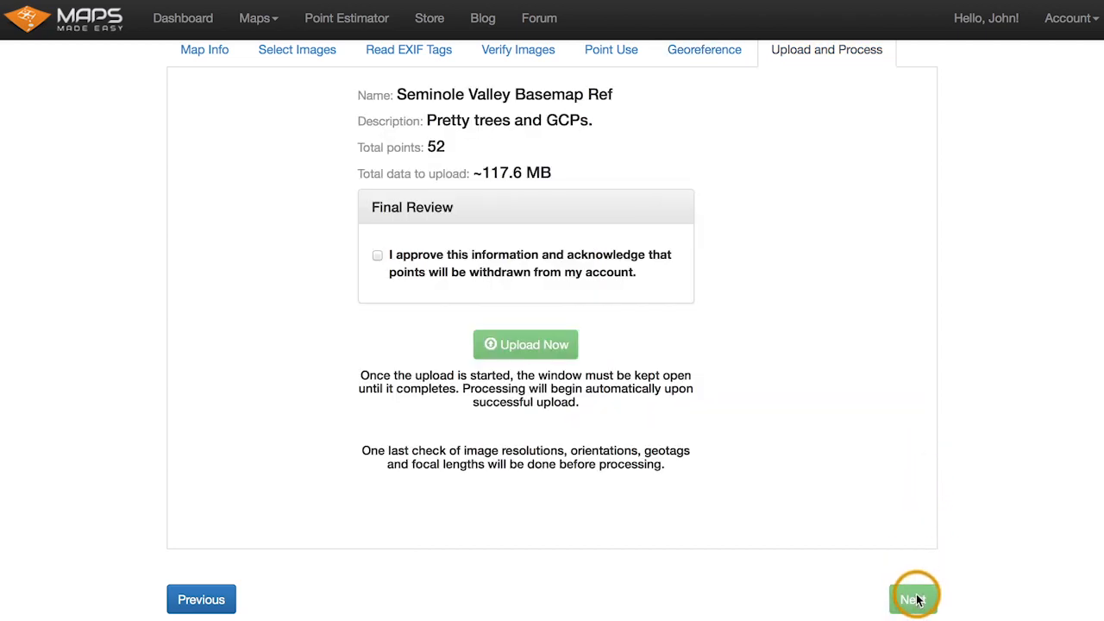
click(423, 257)
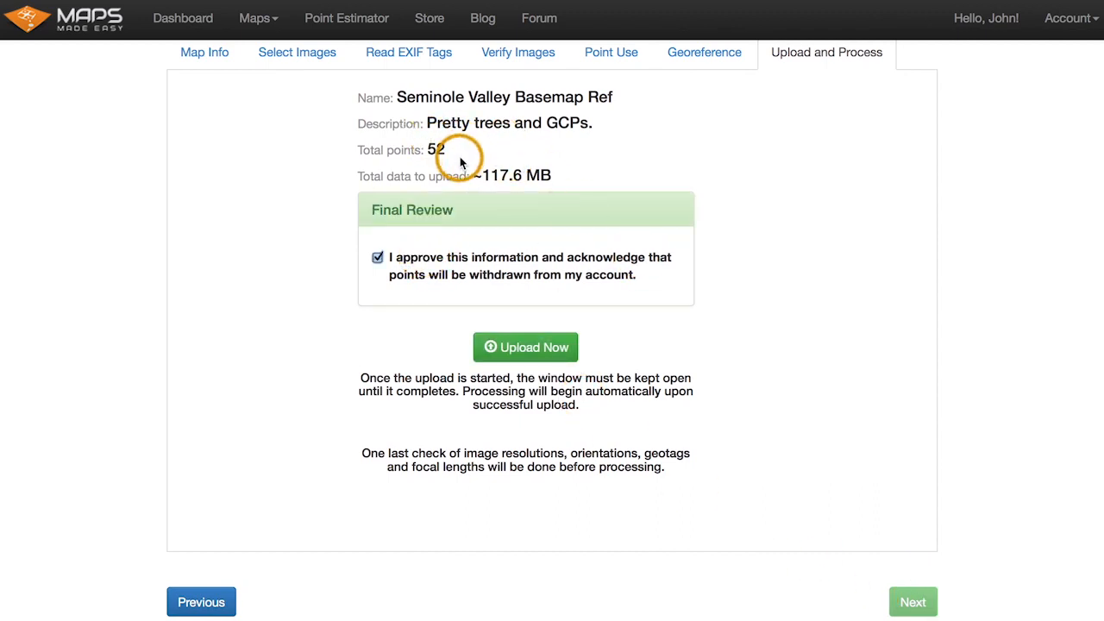
click(529, 348)
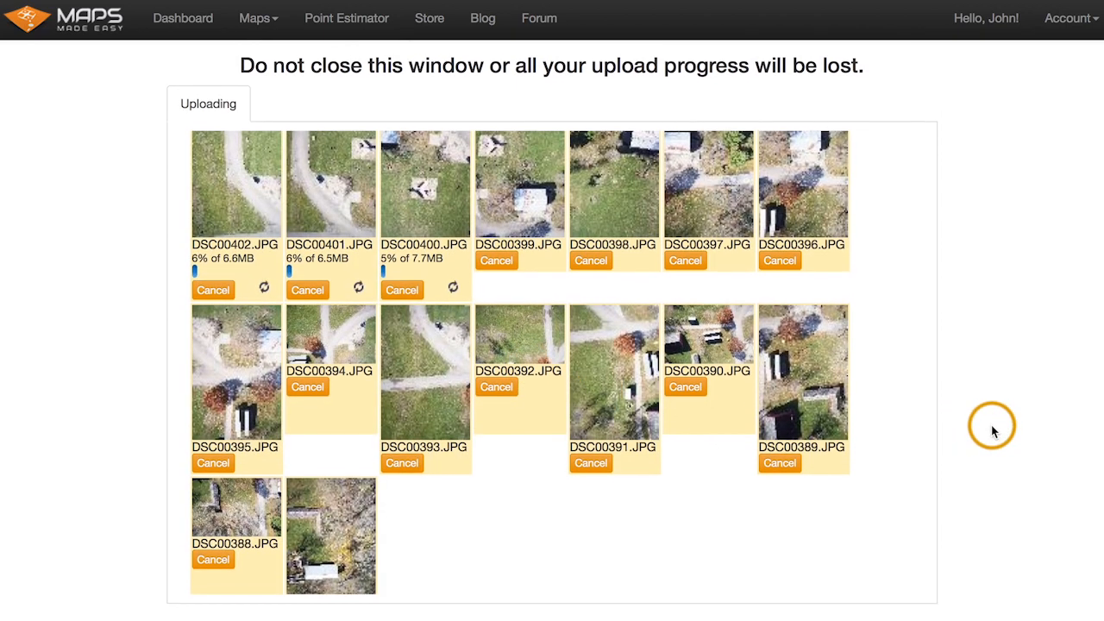
Examine the map detail page for Seminole Valley Basemap Ref, covering processing status, settings, image data and sharing links
scroll(992, 431, down, 1)
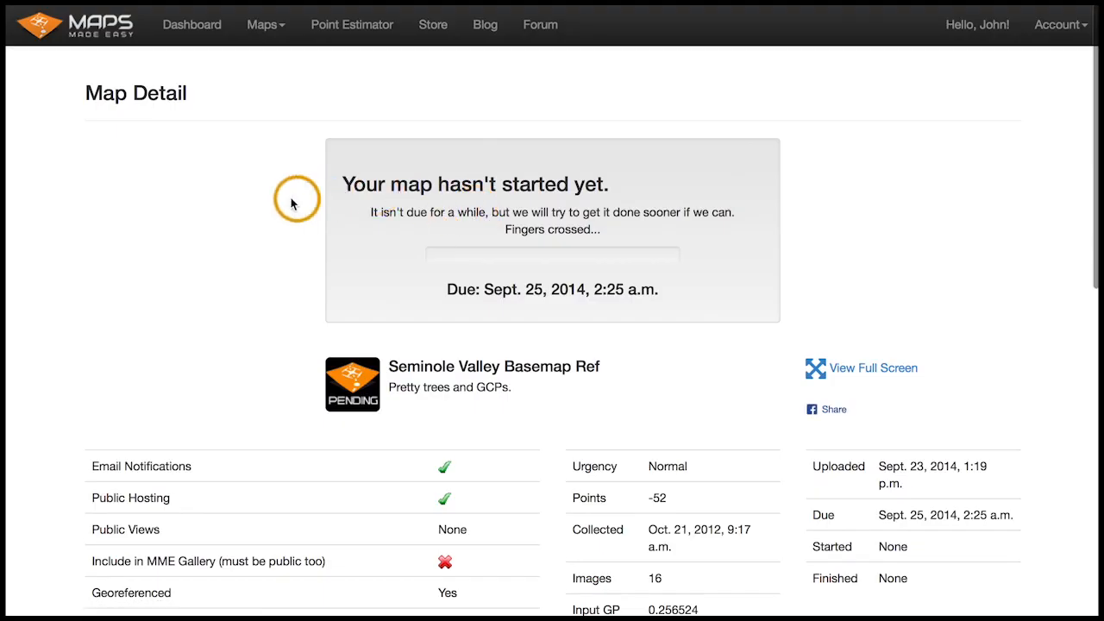
scroll(963, 270, down, 3)
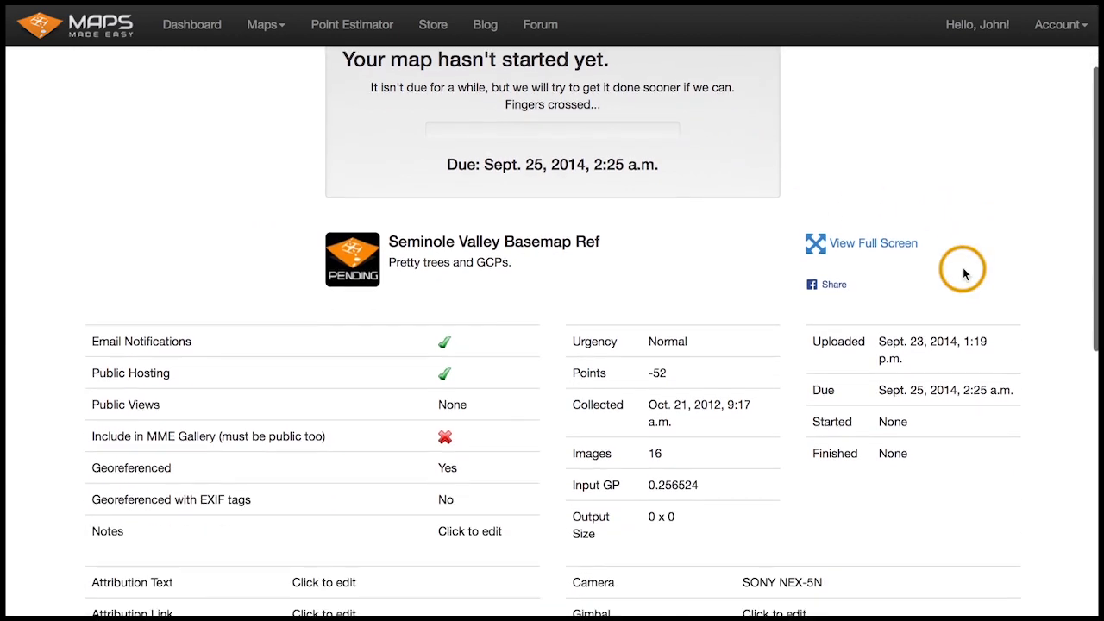
scroll(964, 273, down, 3)
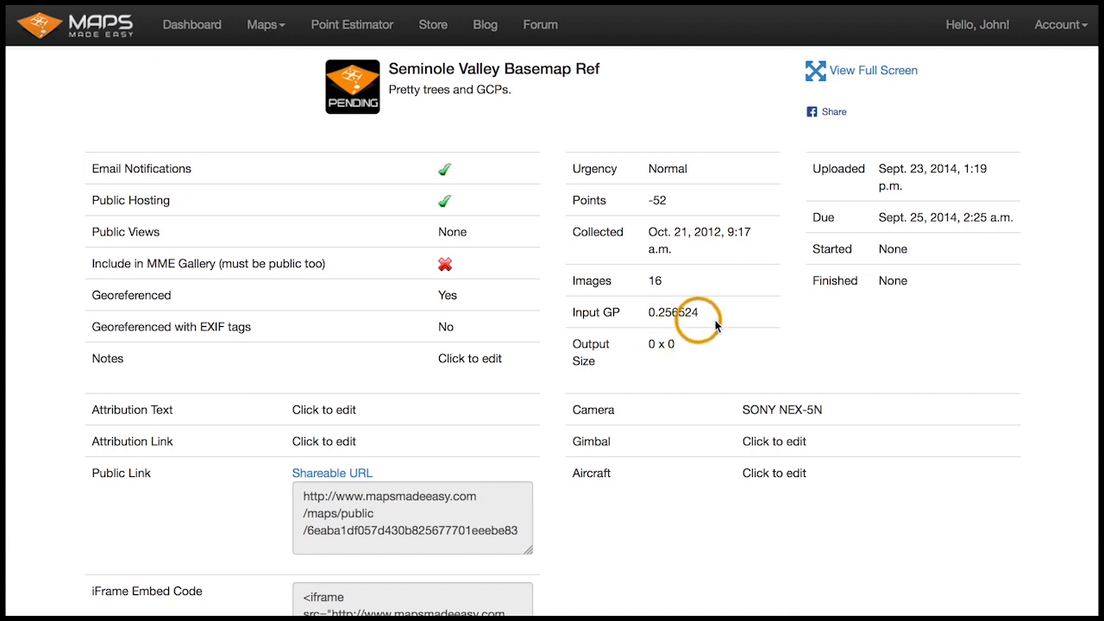
scroll(1015, 367, down, 1)
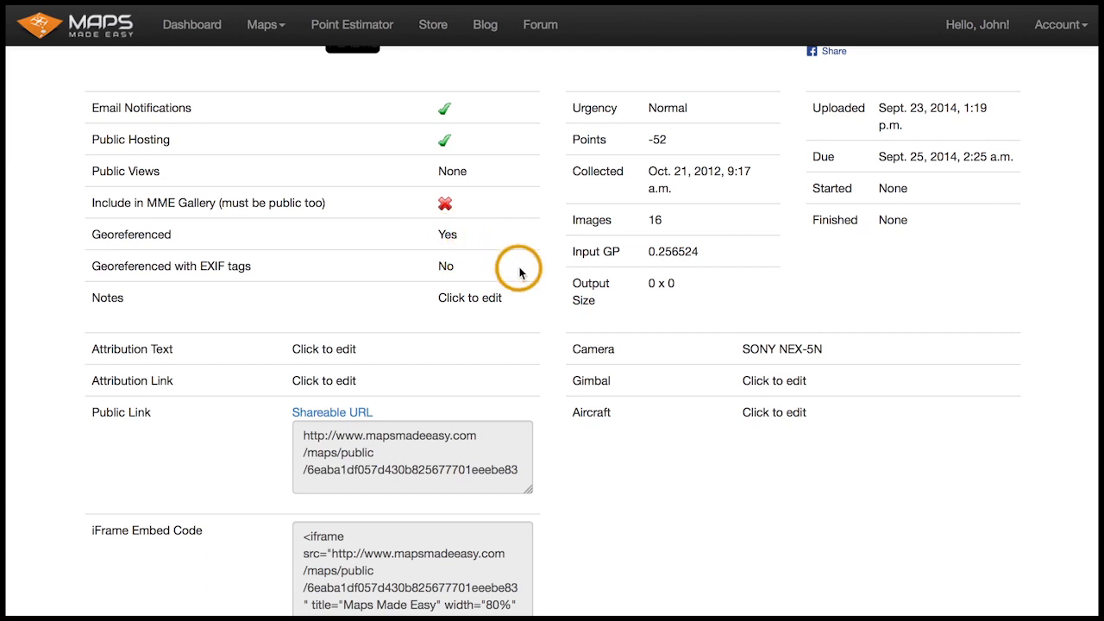
Review the sharing links, embed code and processing details of the Seminole Valley Basemap Ref map
scroll(546, 297, down, 3)
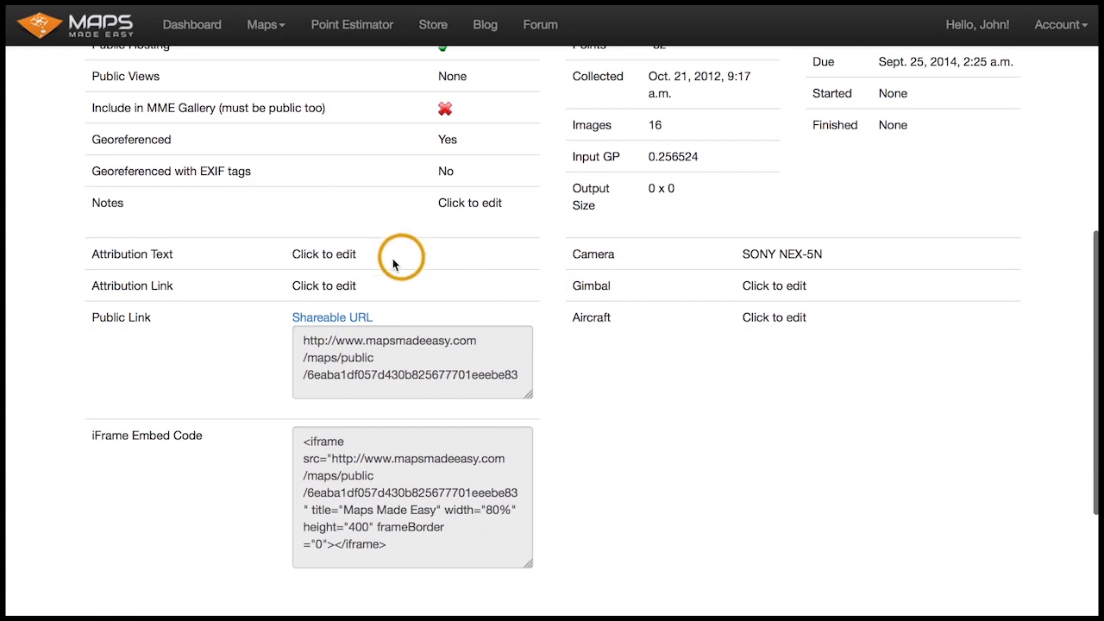
scroll(619, 287, up, 5)
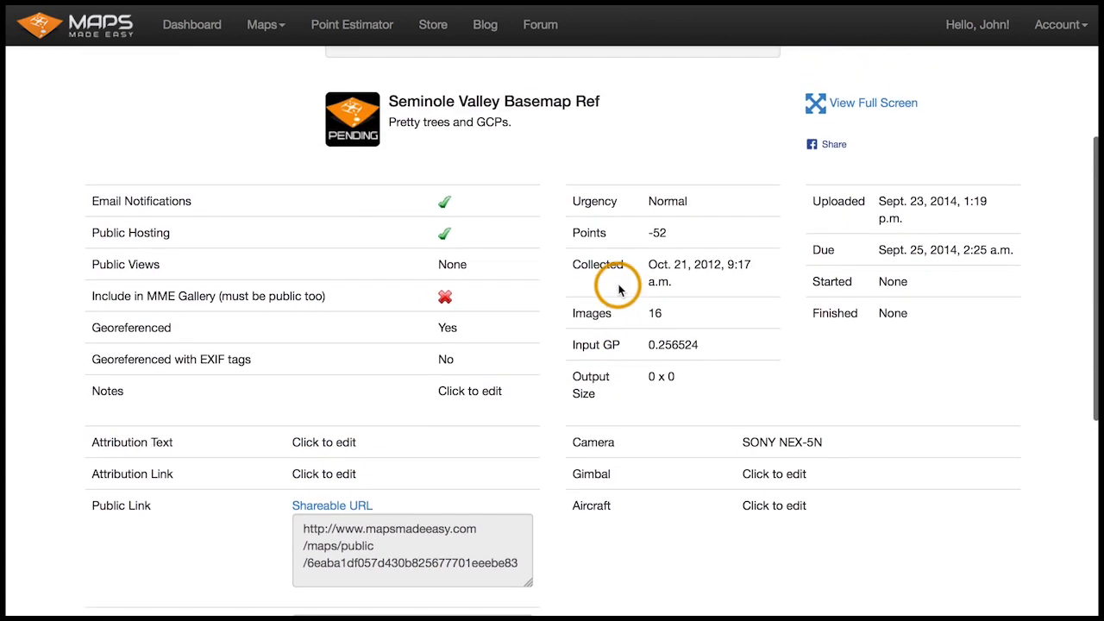
scroll(619, 292, up, 1)
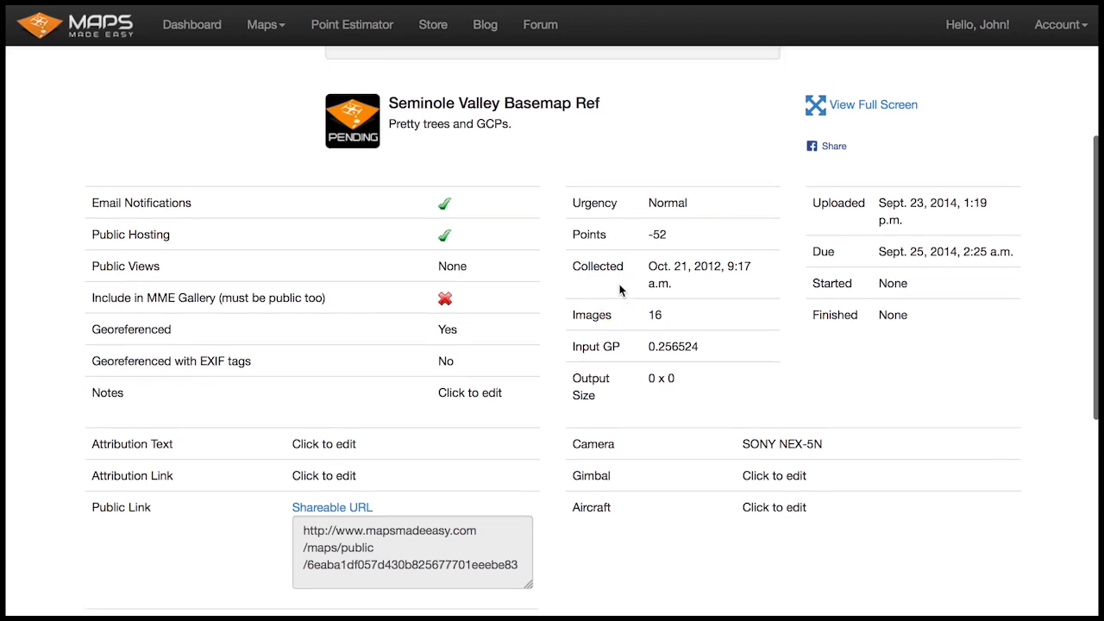
scroll(619, 291, down, 1)
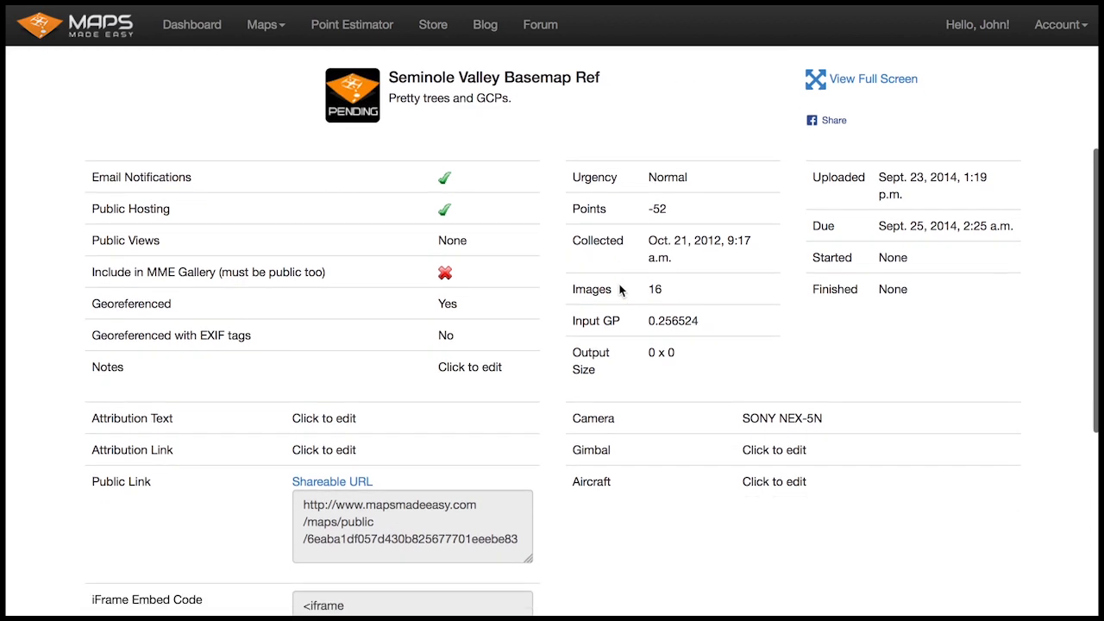
click(676, 272)
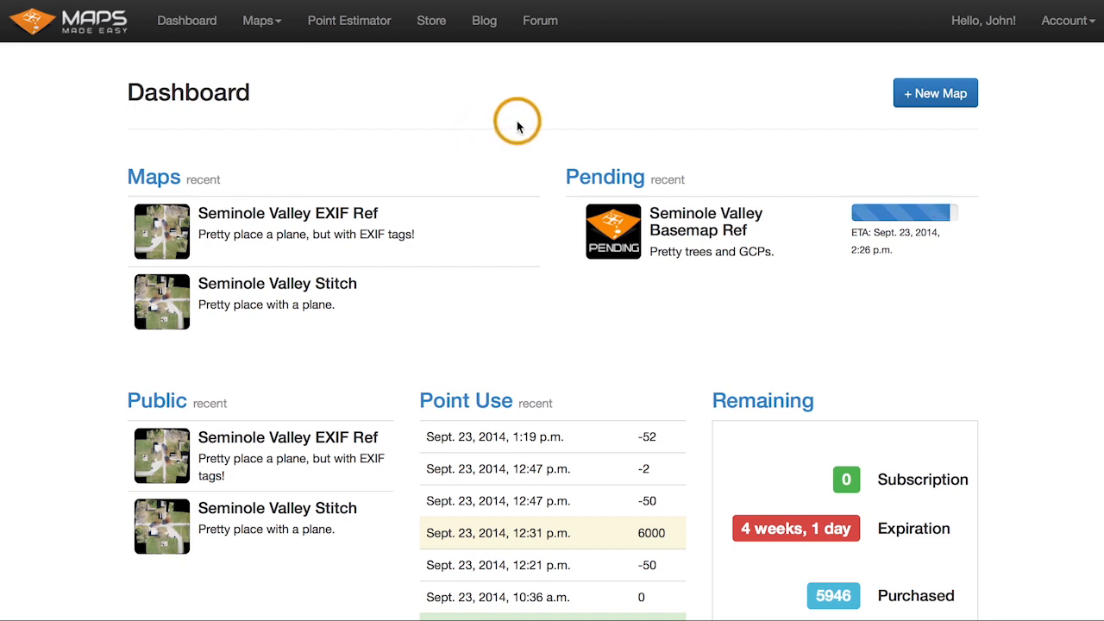
Open the Seminole Valley Stitch map from the dashboard and inspect its stitched image as a whole and close up
click(165, 300)
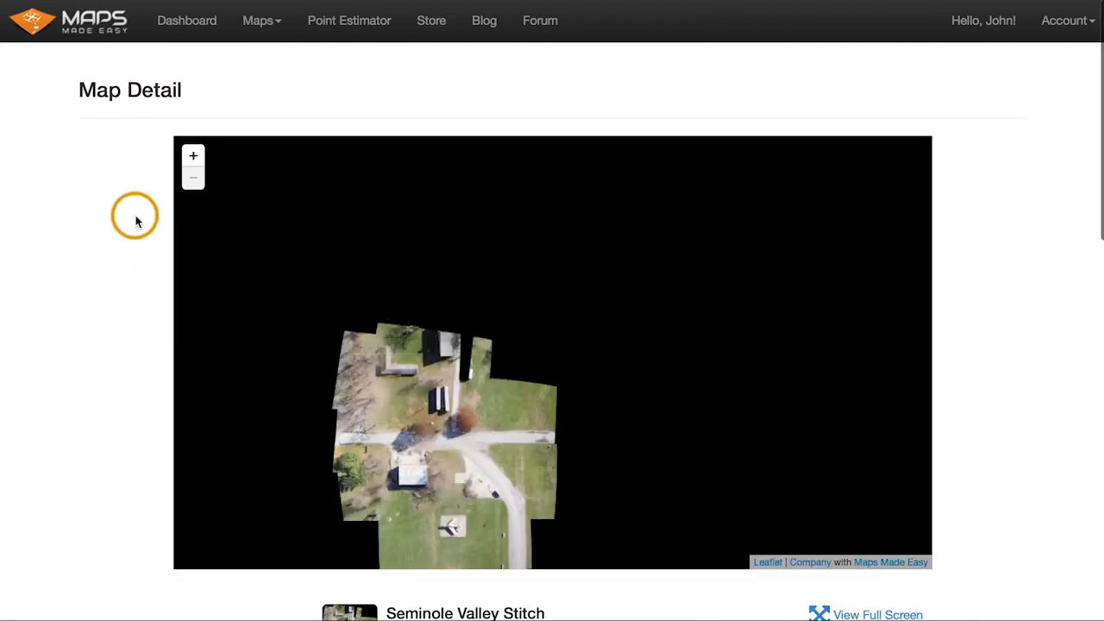
drag(485, 359, 552, 252)
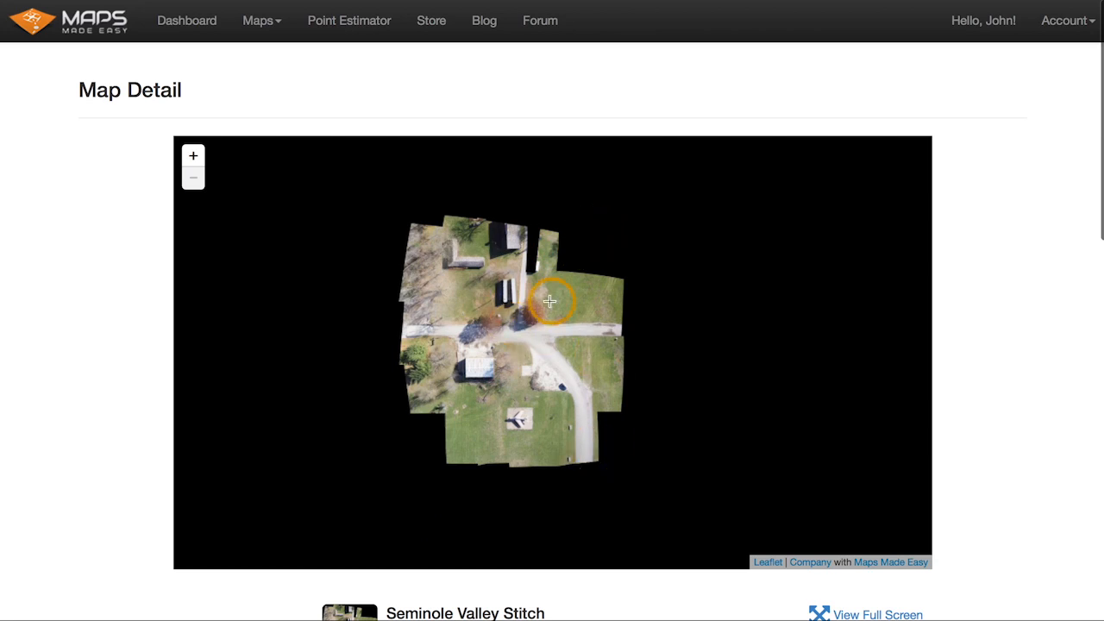
drag(395, 329, 523, 329)
scroll(552, 344, up, 1)
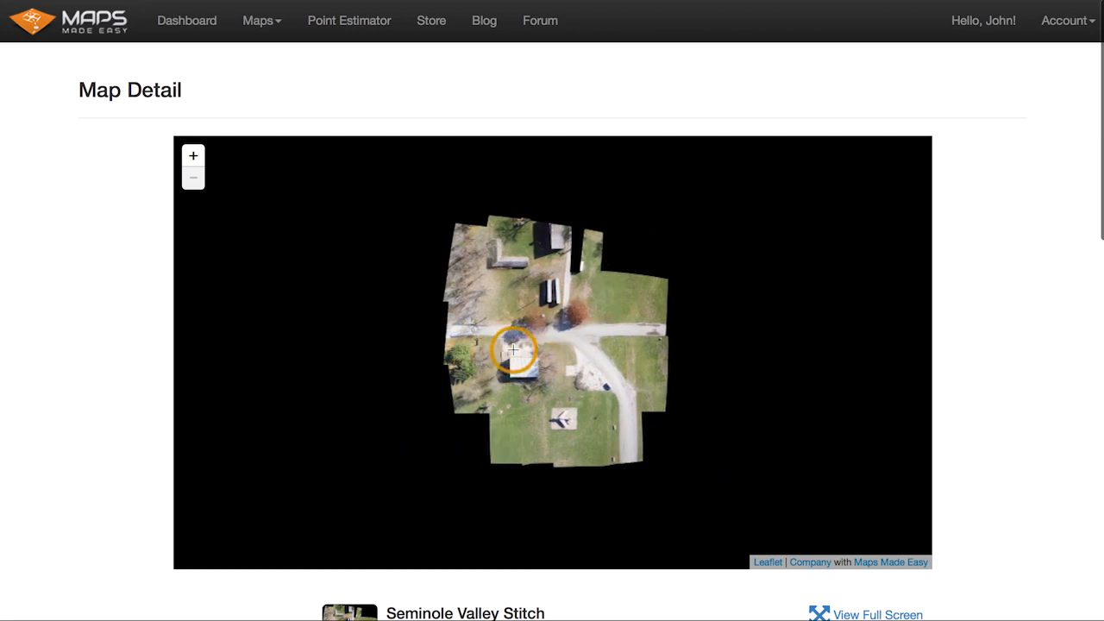
scroll(558, 338, up, 1)
scroll(557, 338, up, 4)
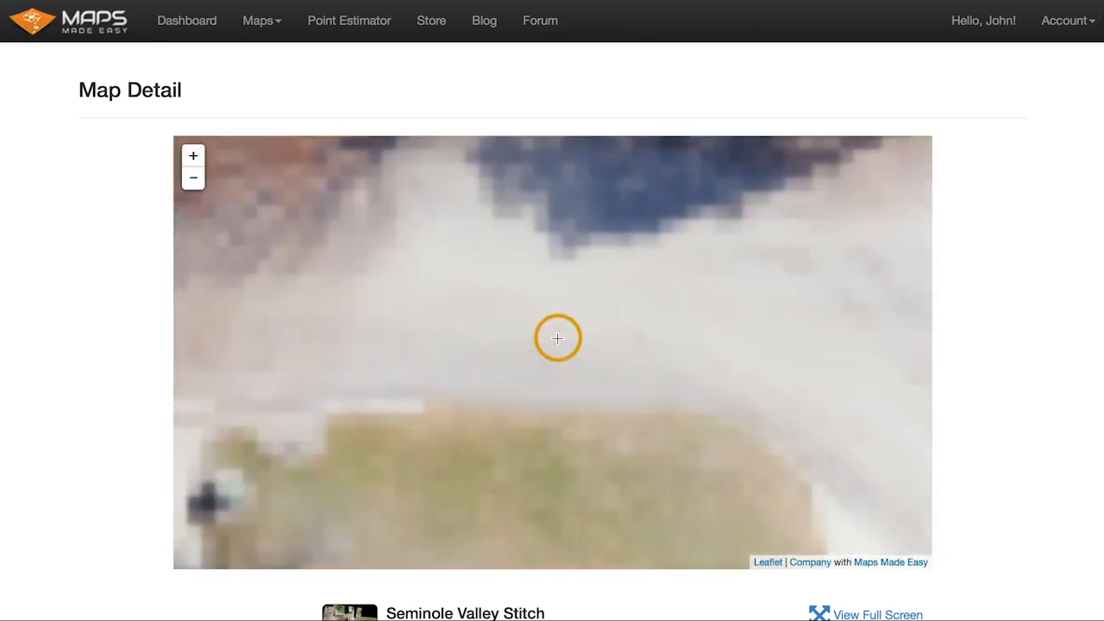
scroll(557, 338, down, 6)
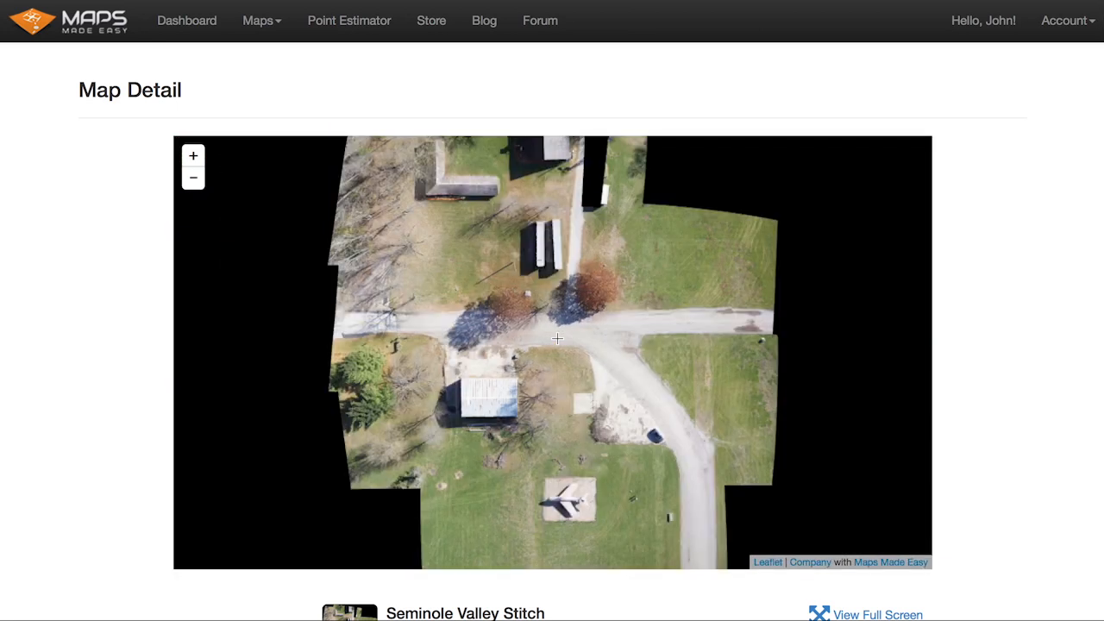
click(929, 318)
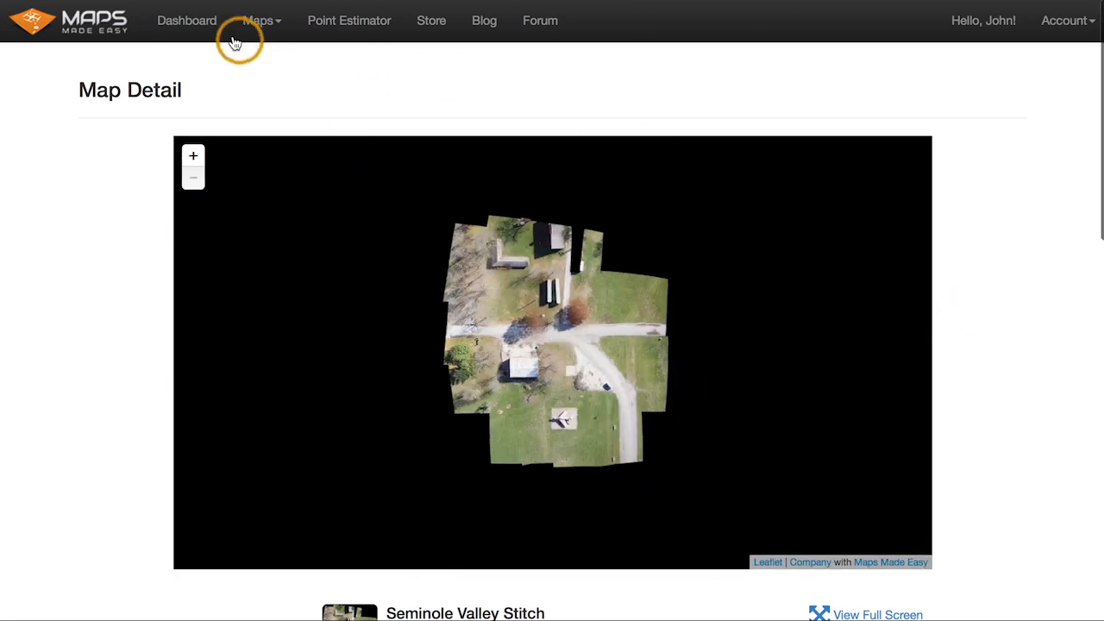
Open the Seminole Valley EXIF Ref map from the dashboard and examine how its roads and edges align with the satellite imagery
click(187, 26)
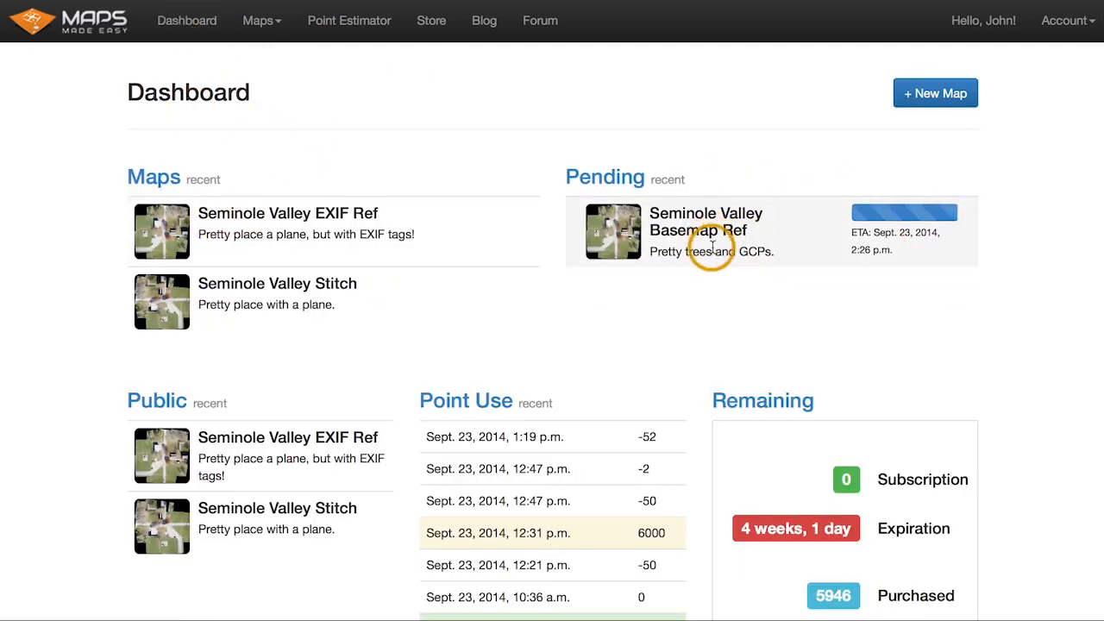
click(160, 231)
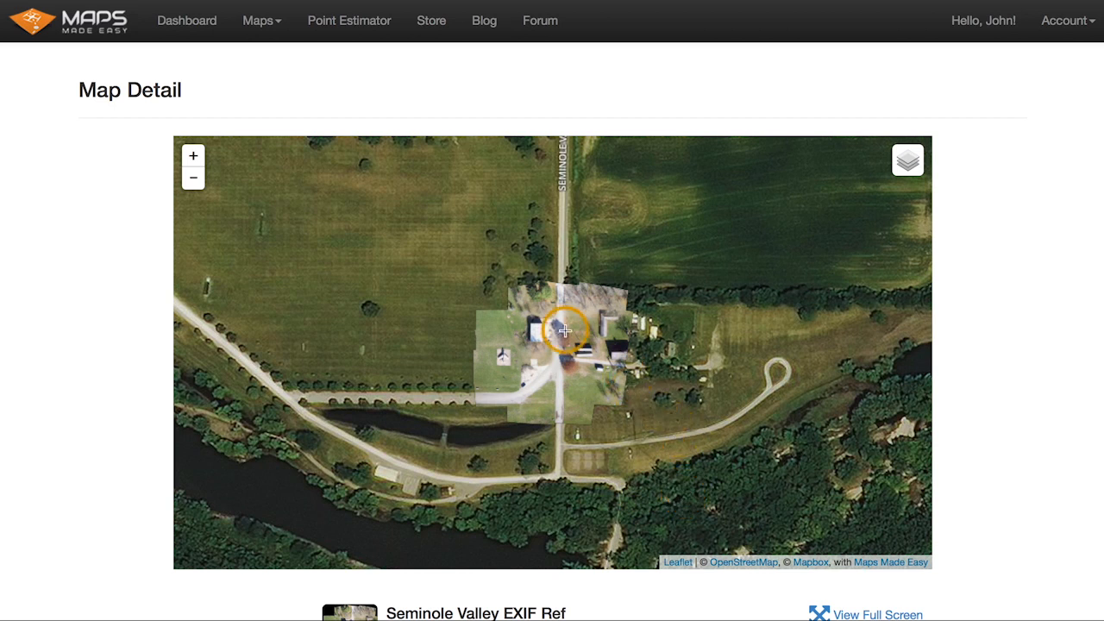
scroll(579, 321, up, 5)
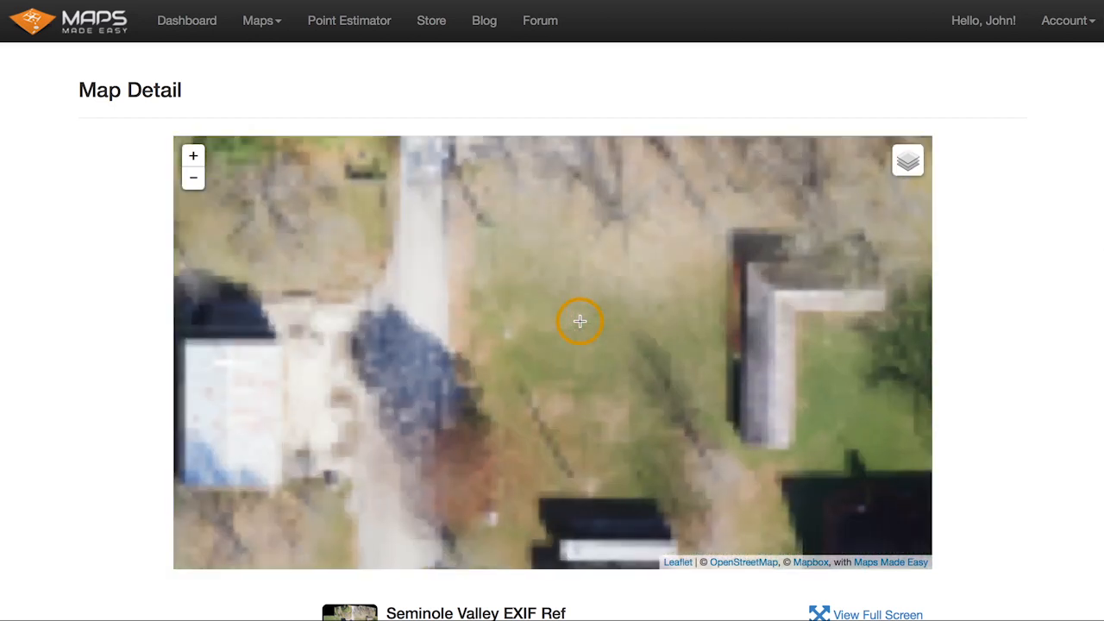
drag(451, 421, 722, 170)
drag(420, 362, 552, 227)
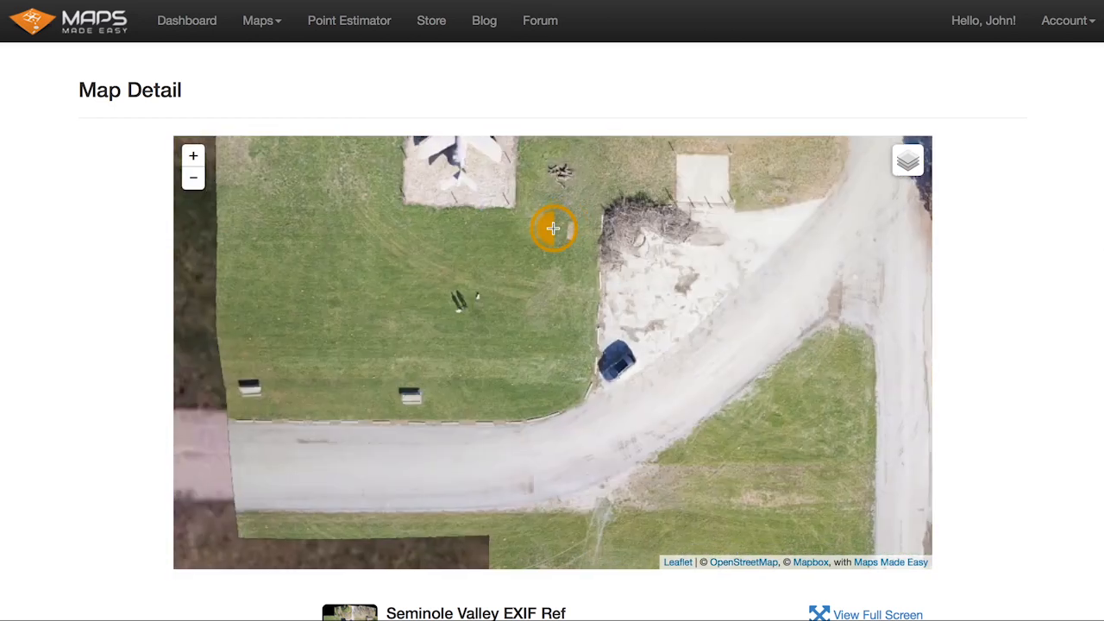
drag(404, 387, 485, 360)
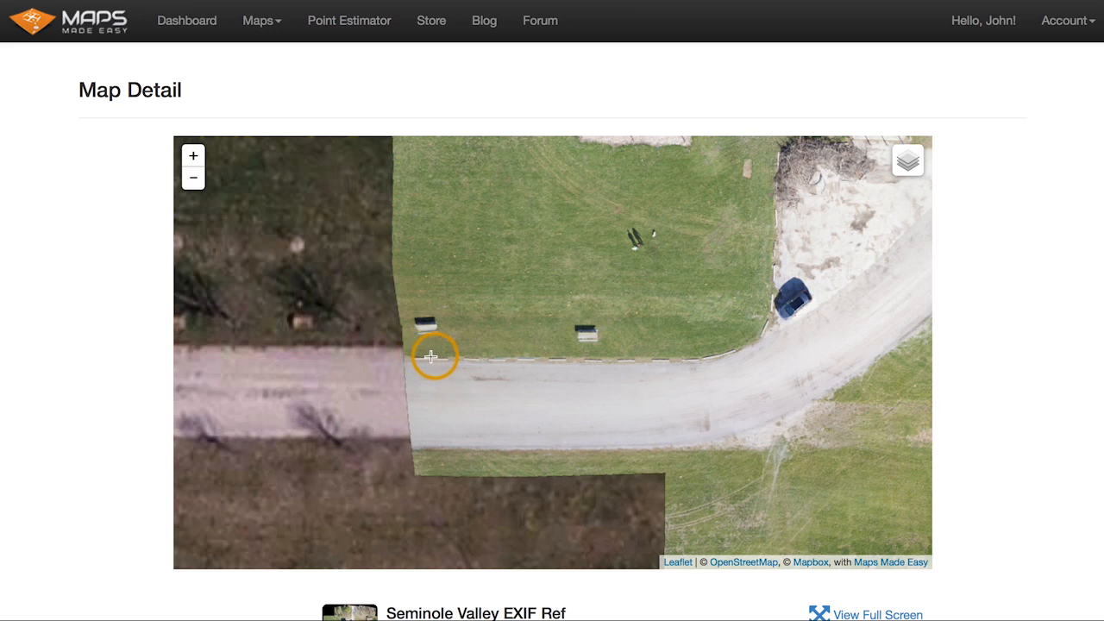
scroll(511, 404, down, 2)
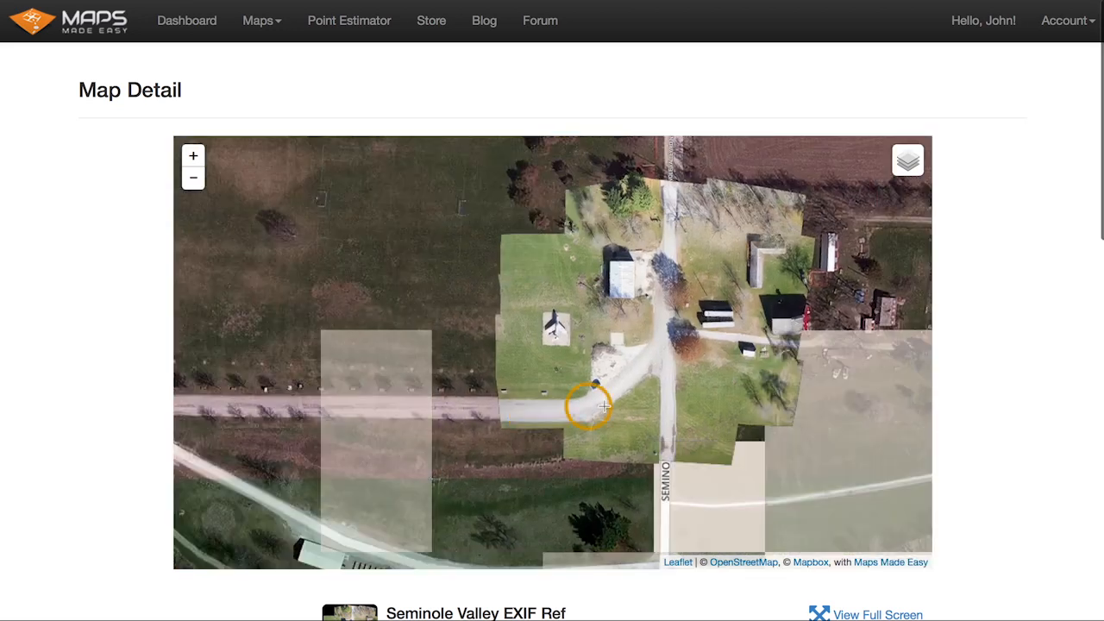
drag(571, 392, 496, 345)
drag(682, 271, 685, 357)
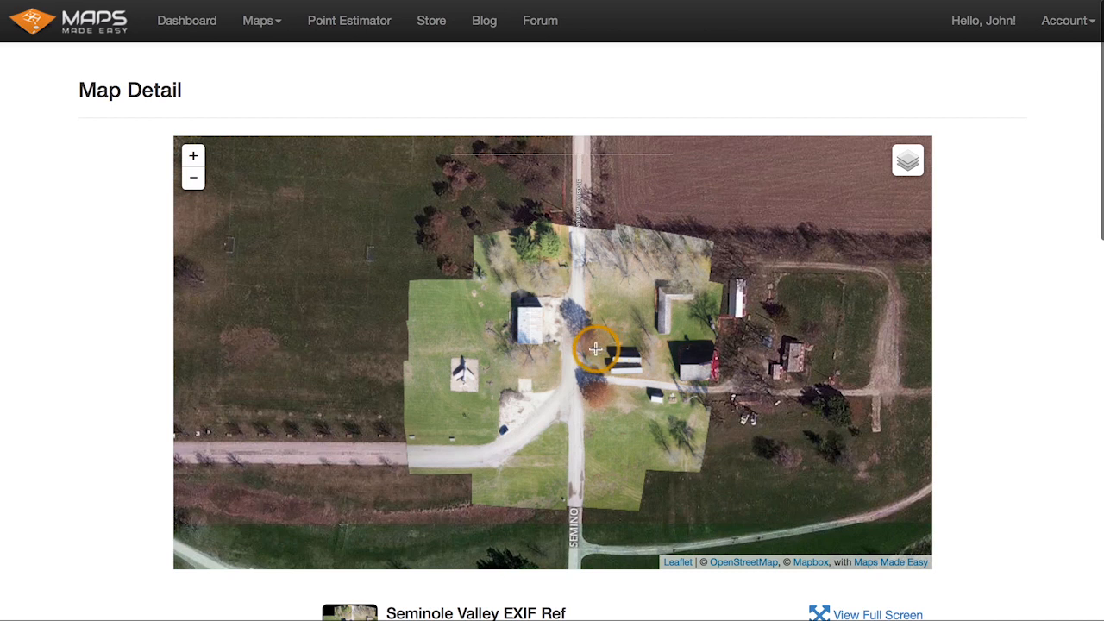
Compare the concrete pad with the satellite imagery by repeatedly hiding and showing the Seminole Valley EXIF Ref overlay, ending with it shown
scroll(513, 377, up, 3)
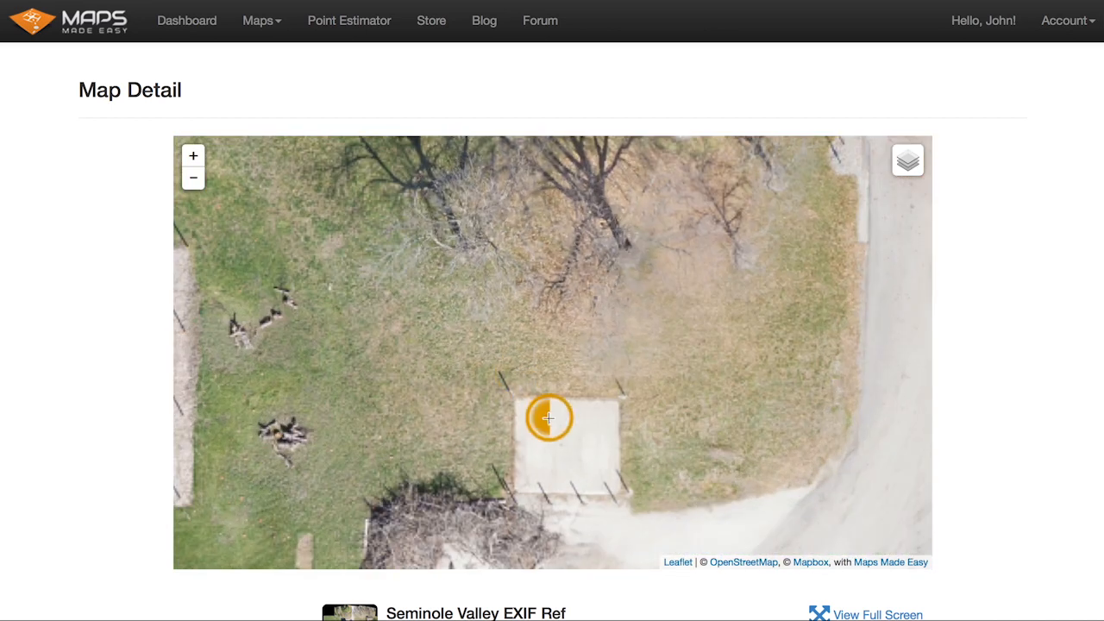
scroll(548, 418, up, 1)
drag(546, 416, 531, 262)
mouse_move(913, 162)
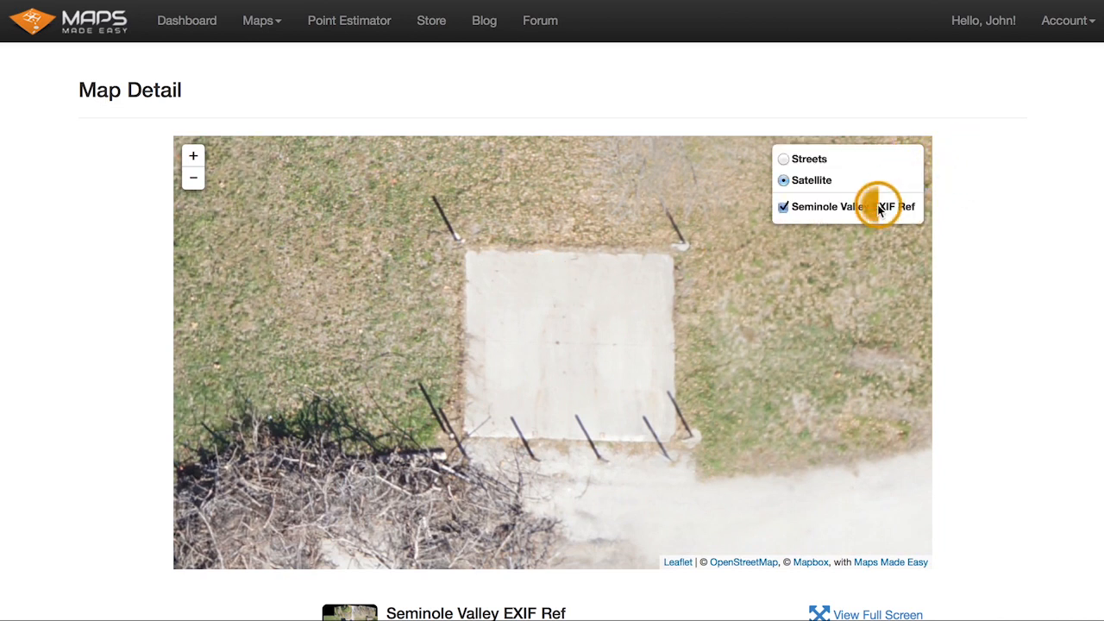
click(880, 208)
click(879, 208)
click(880, 208)
click(880, 208)
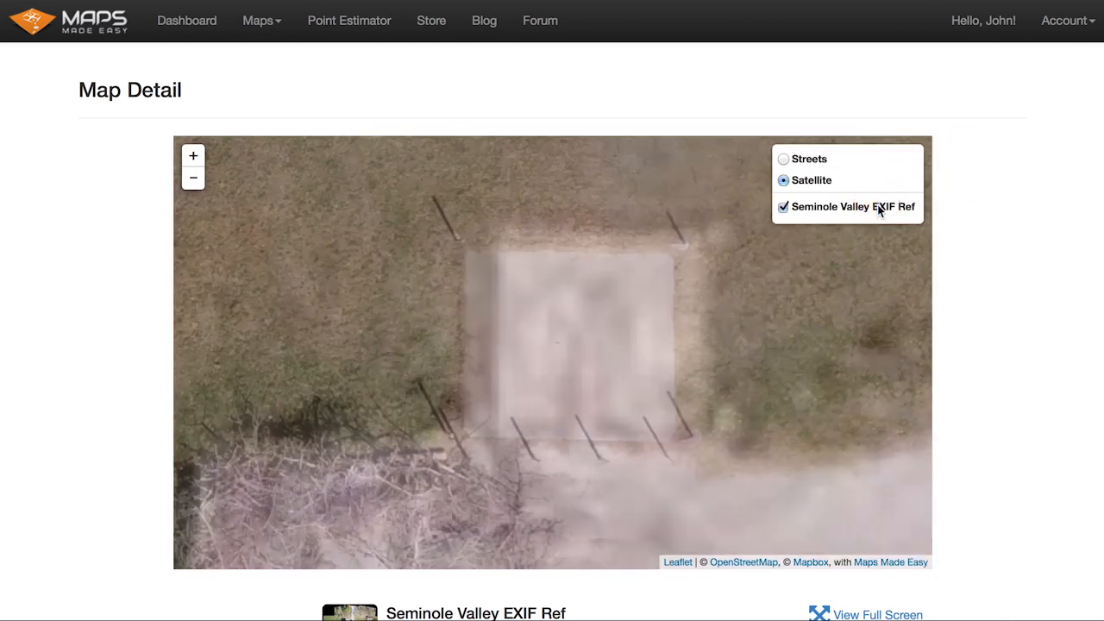
click(880, 208)
click(880, 207)
click(880, 208)
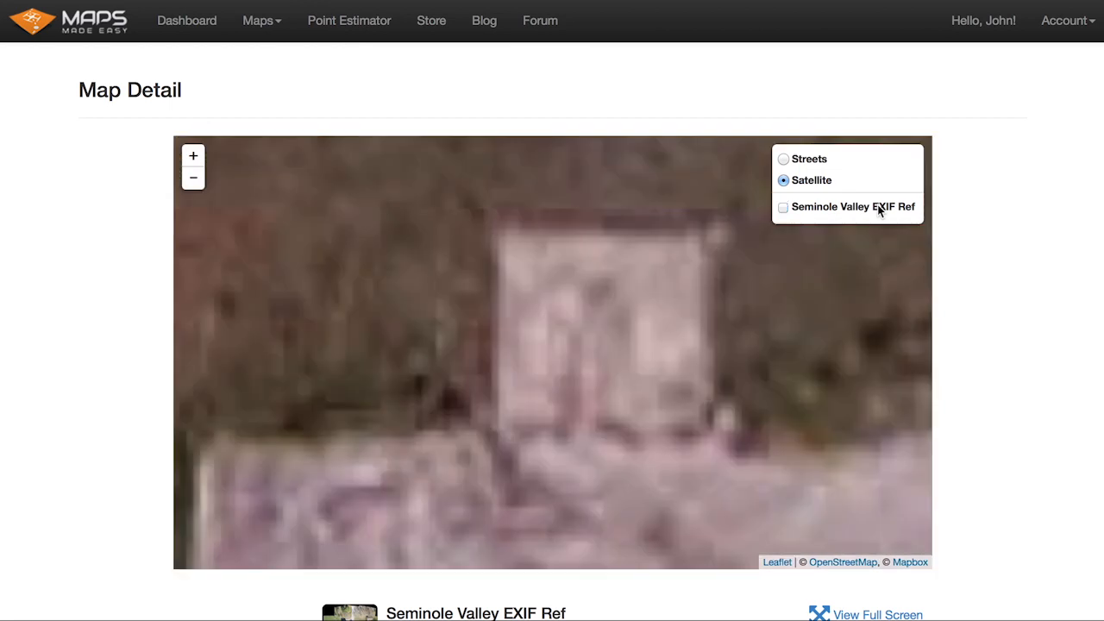
click(879, 208)
click(879, 208)
click(869, 214)
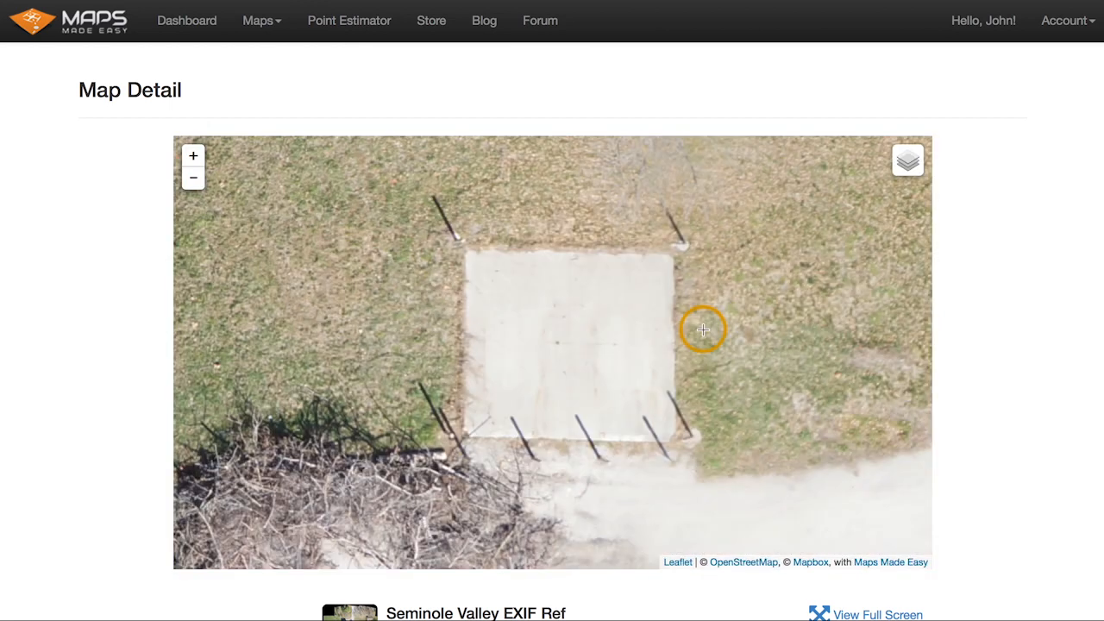
scroll(702, 327, down, 3)
scroll(703, 328, down, 1)
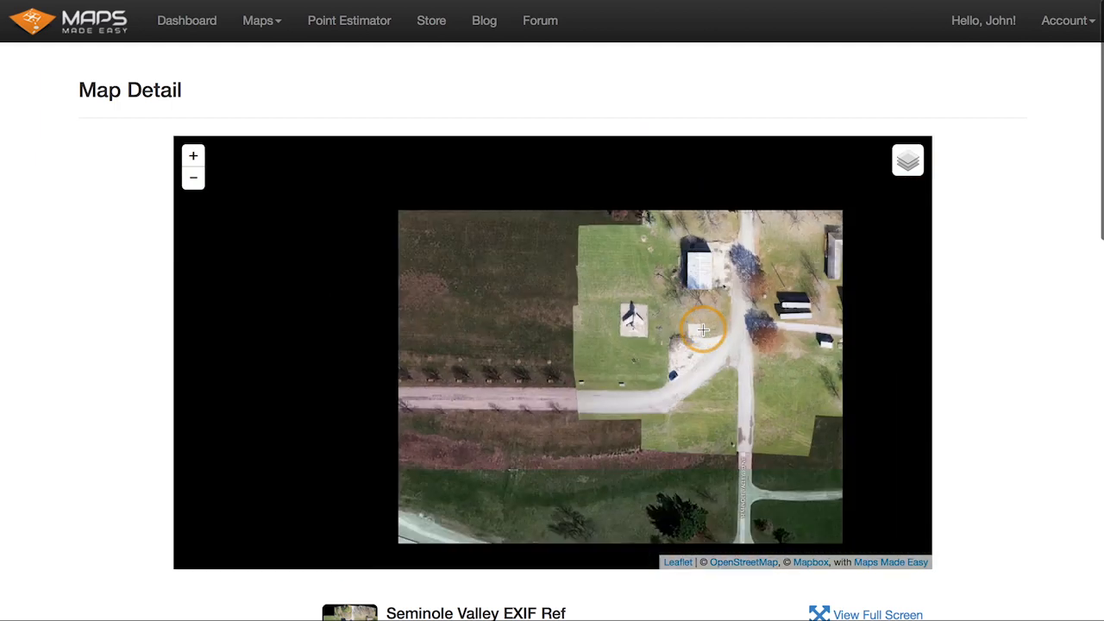
drag(748, 332, 595, 354)
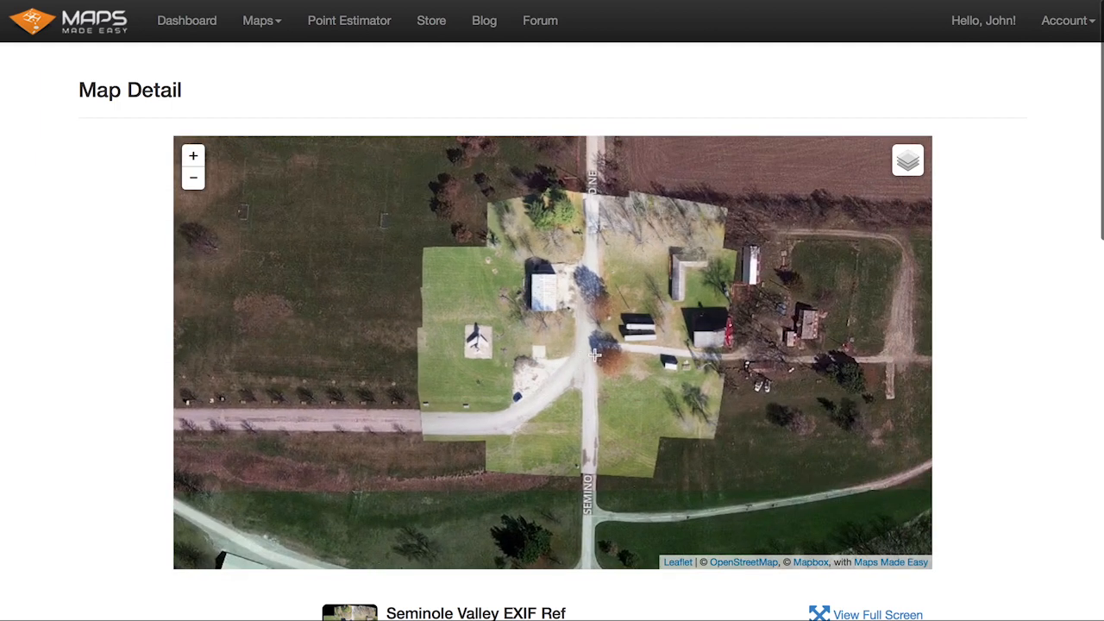
Open the finished Seminole Valley Basemap Ref map from the dashboard and inspect the road alignment at its western edge
click(193, 34)
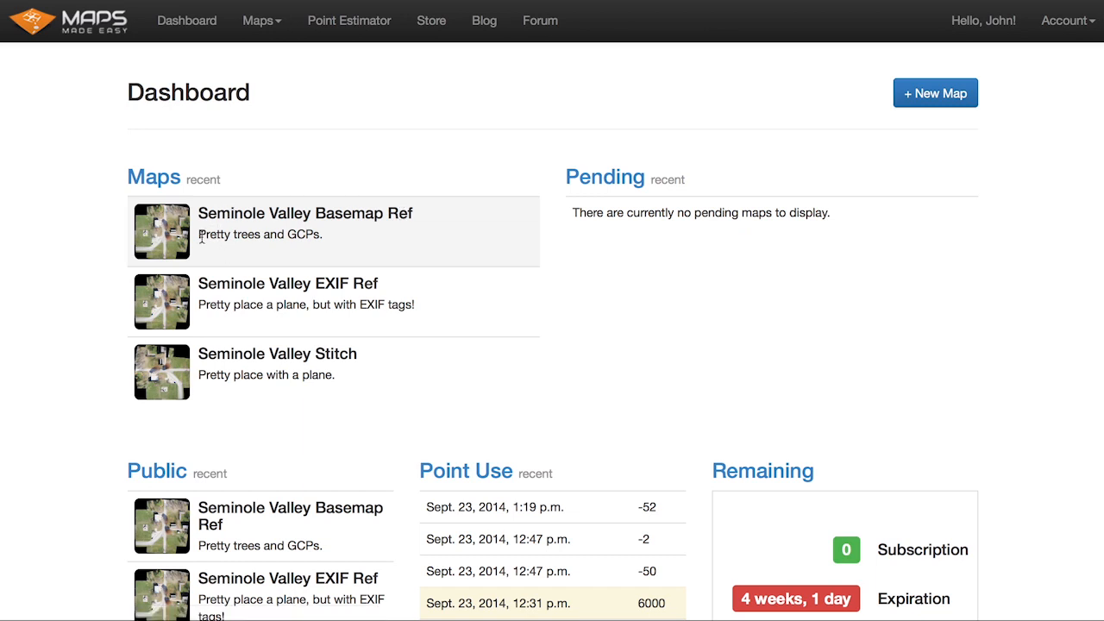
click(164, 238)
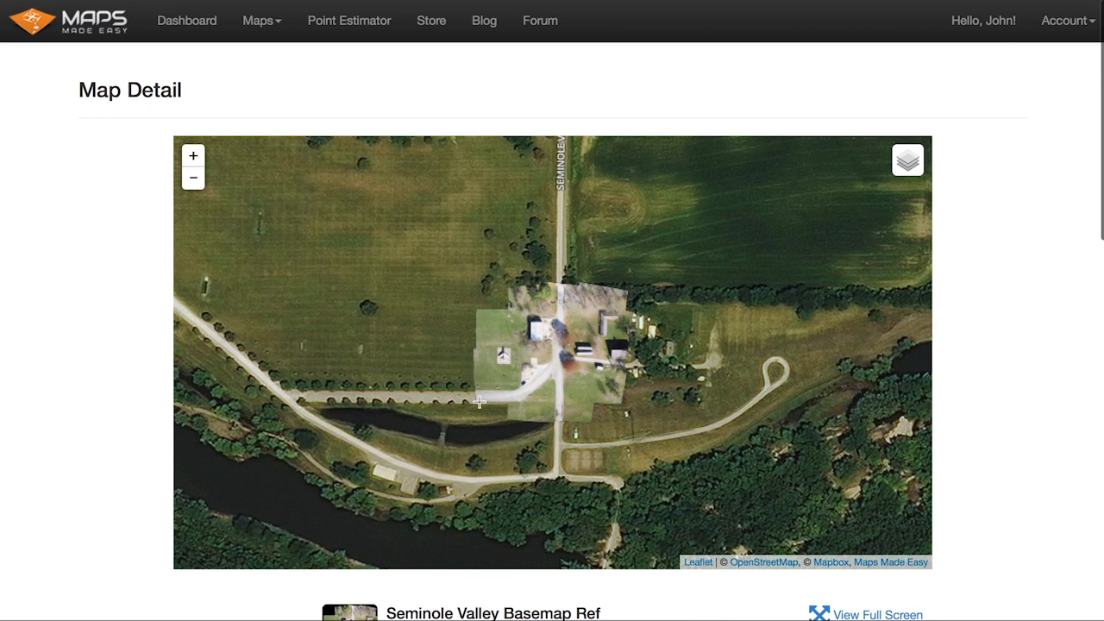
scroll(480, 402, up, 5)
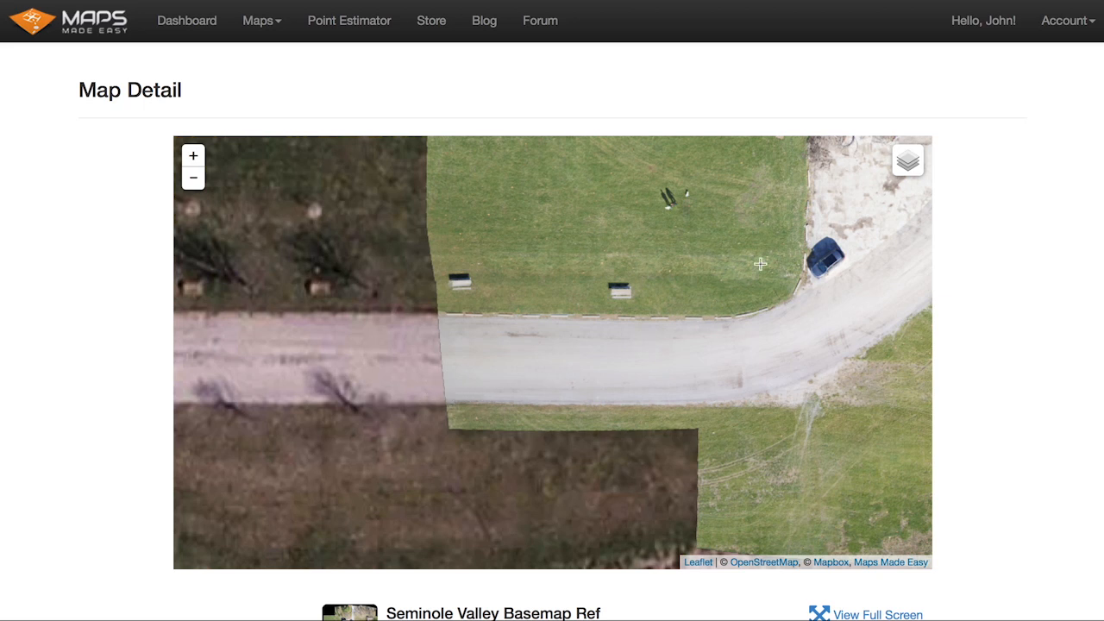
Compare the concrete pad with the satellite imagery by repeatedly hiding and showing the Seminole Valley Basemap Ref overlay, ending with it shown
drag(768, 251, 448, 345)
drag(548, 242, 550, 317)
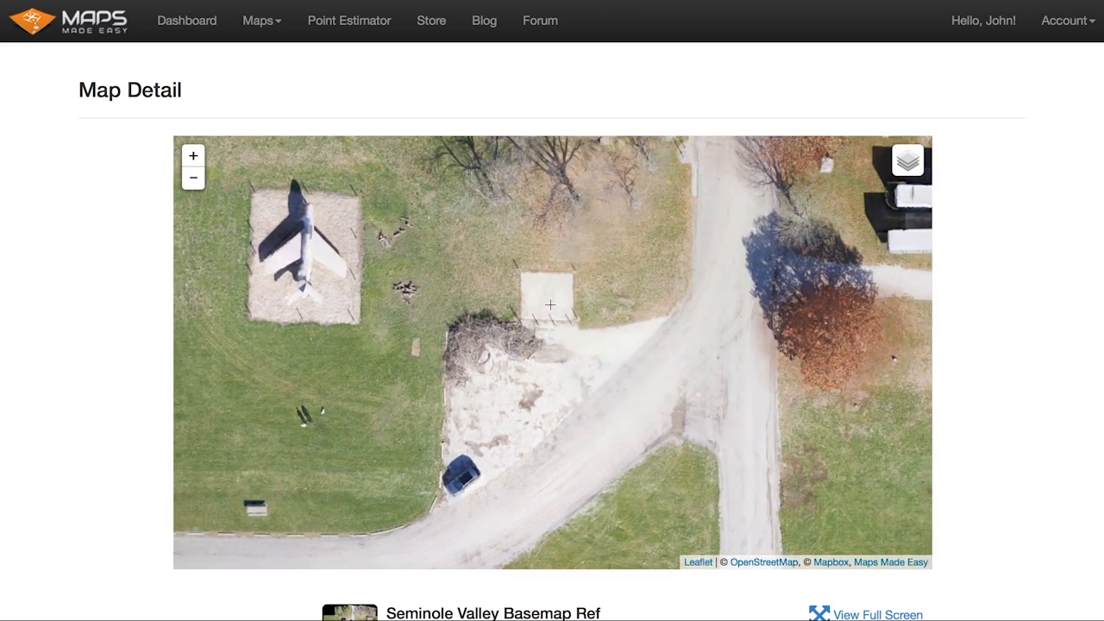
scroll(550, 293, up, 1)
mouse_move(897, 163)
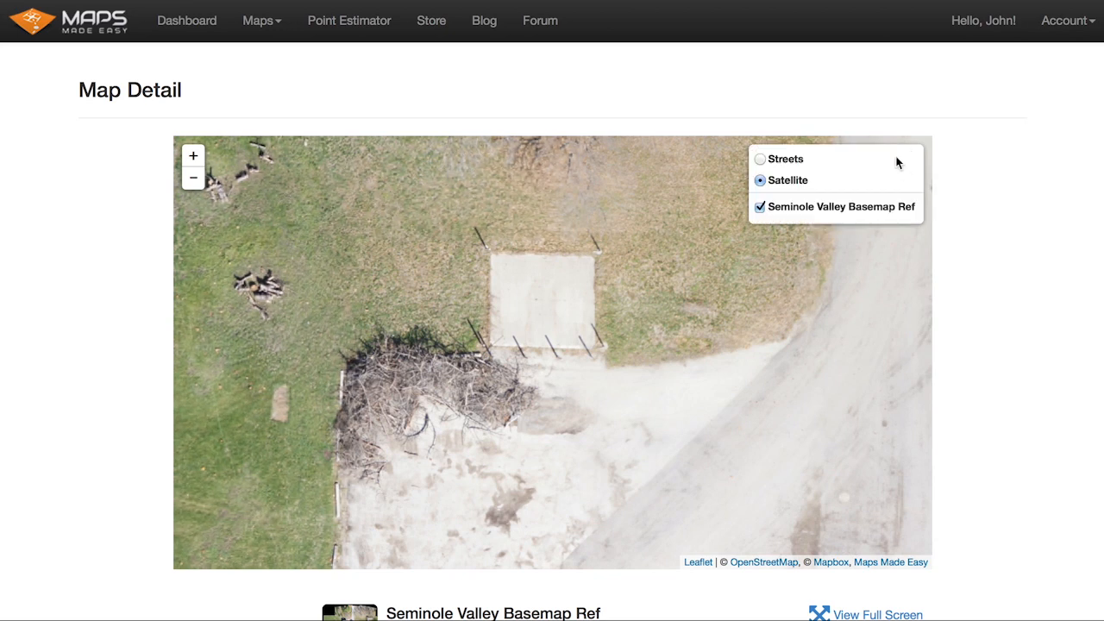
click(854, 207)
click(853, 205)
scroll(534, 285, up, 1)
drag(534, 286, 546, 317)
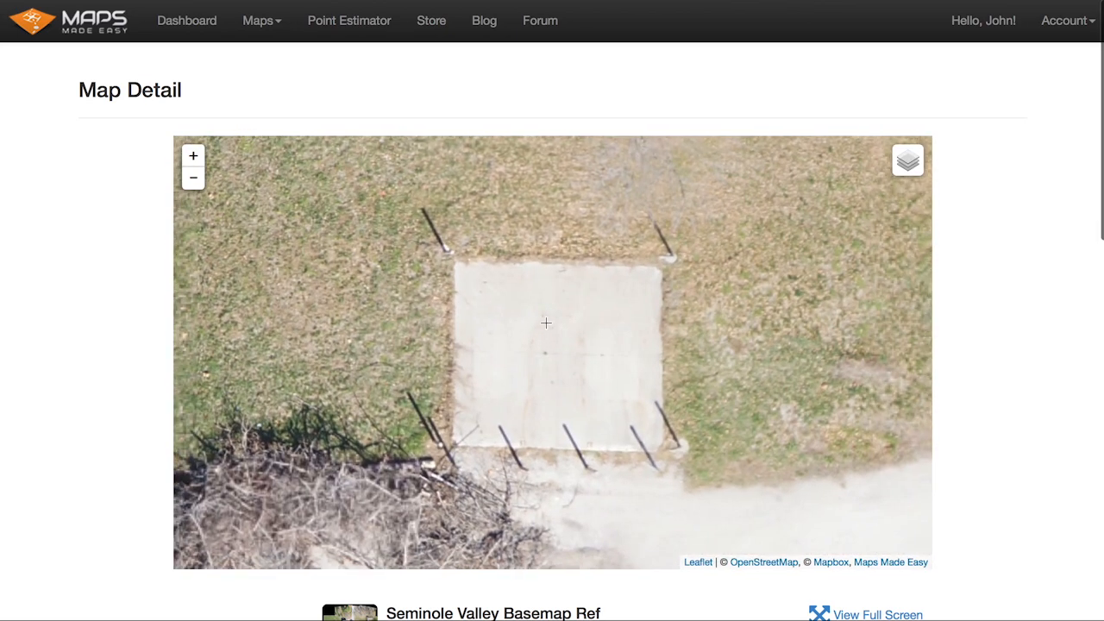
mouse_move(916, 171)
click(879, 209)
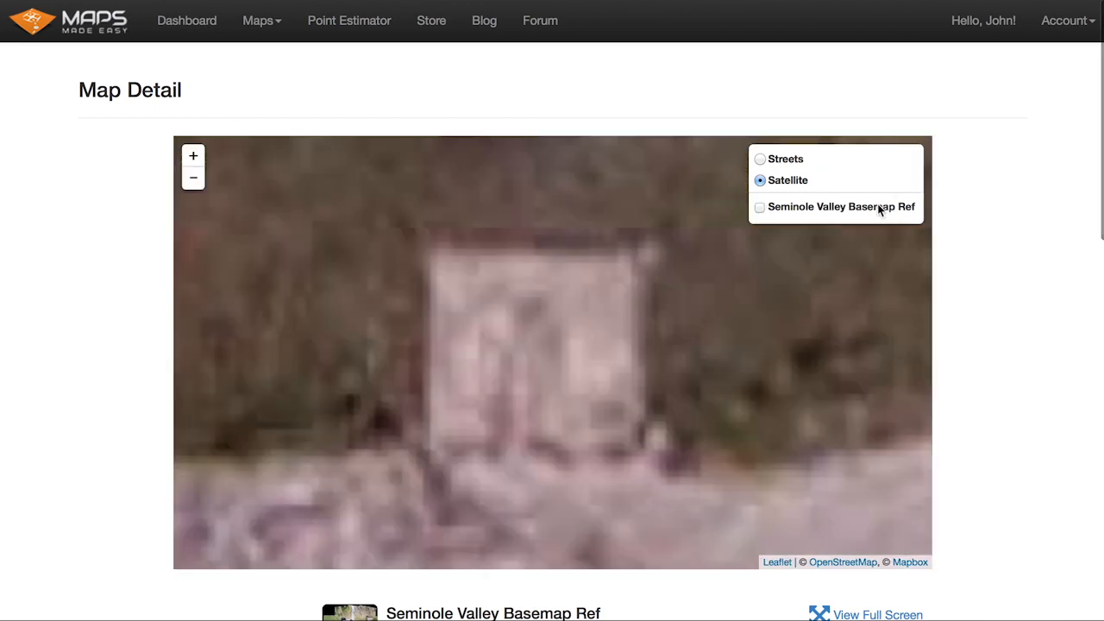
click(880, 209)
double_click(880, 209)
click(879, 209)
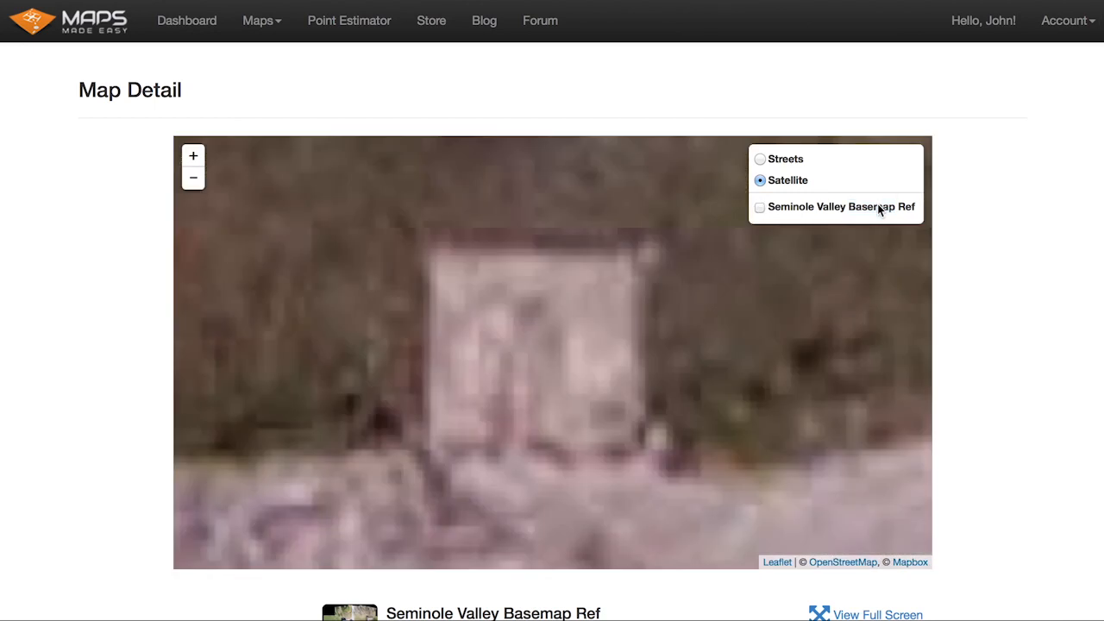
click(879, 209)
click(879, 209)
click(880, 209)
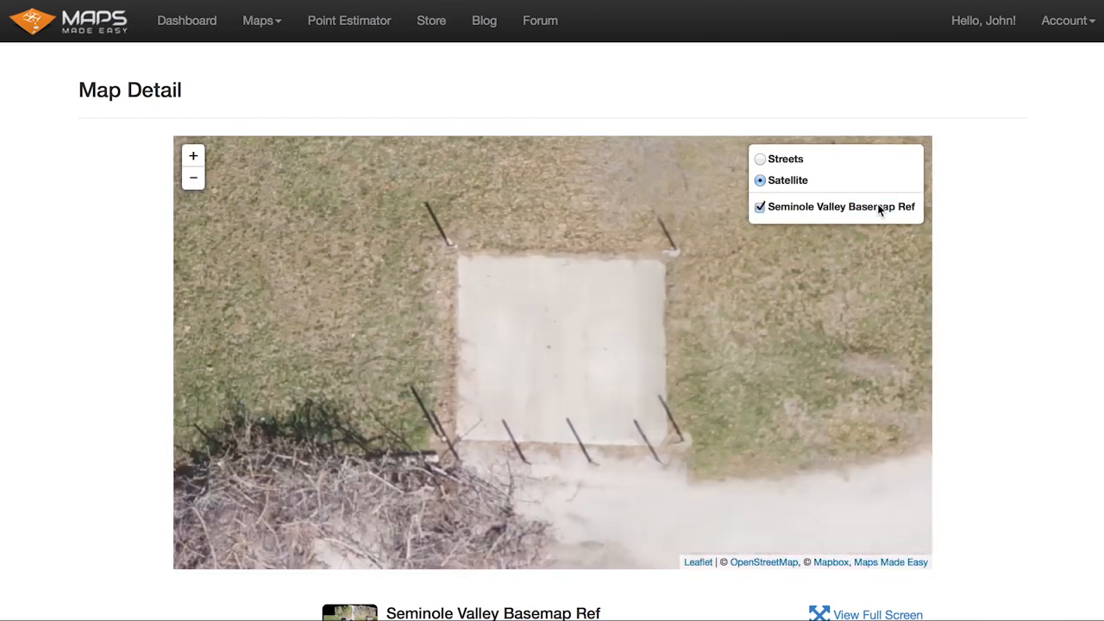
click(880, 209)
click(880, 209)
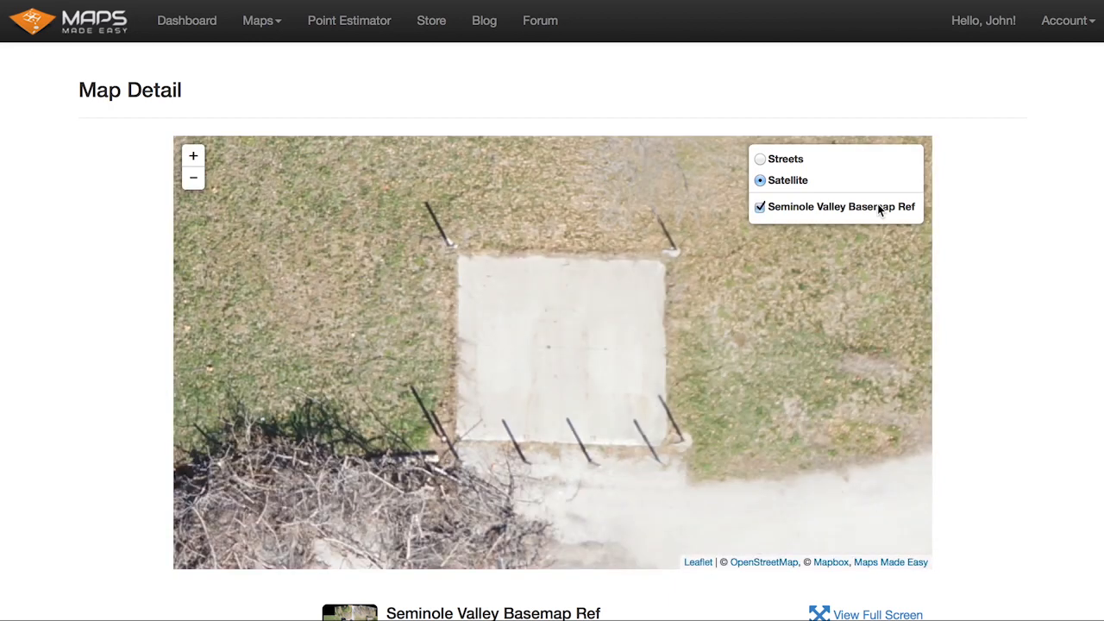
Hide and show the Seminole Valley Basemap Ref overlay over the concrete pad, and examine the road alignment at the map's western edge
click(880, 208)
click(879, 209)
scroll(783, 249, down, 2)
drag(783, 249, 604, 253)
scroll(604, 254, down, 1)
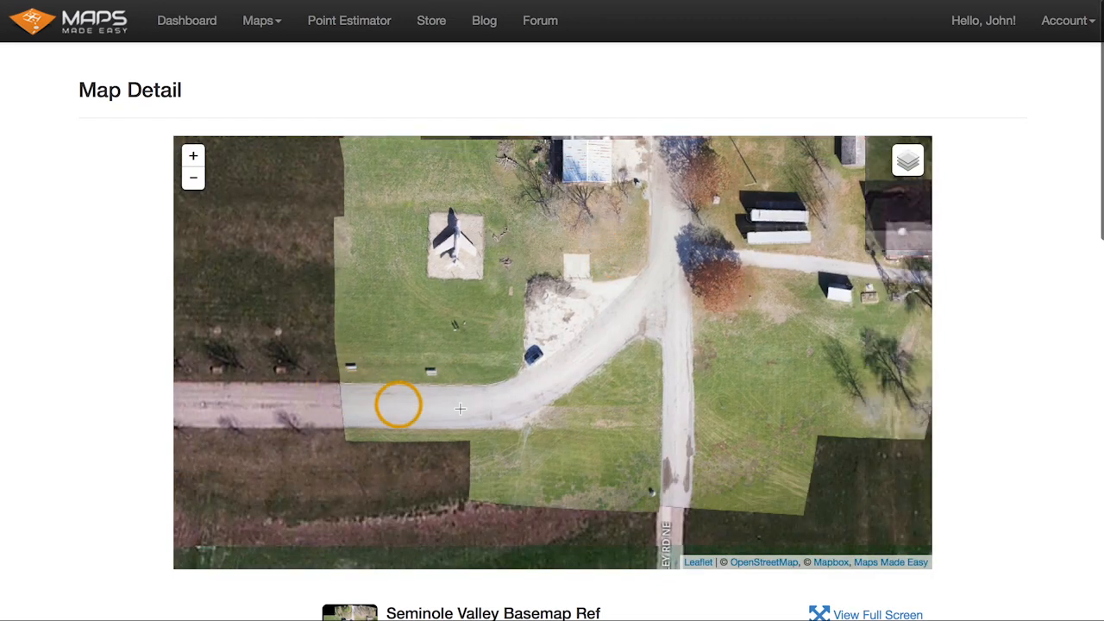
Examine how the drive and buildings align at the map's eastern edge, and review the map's georeferencing details
drag(695, 316, 537, 376)
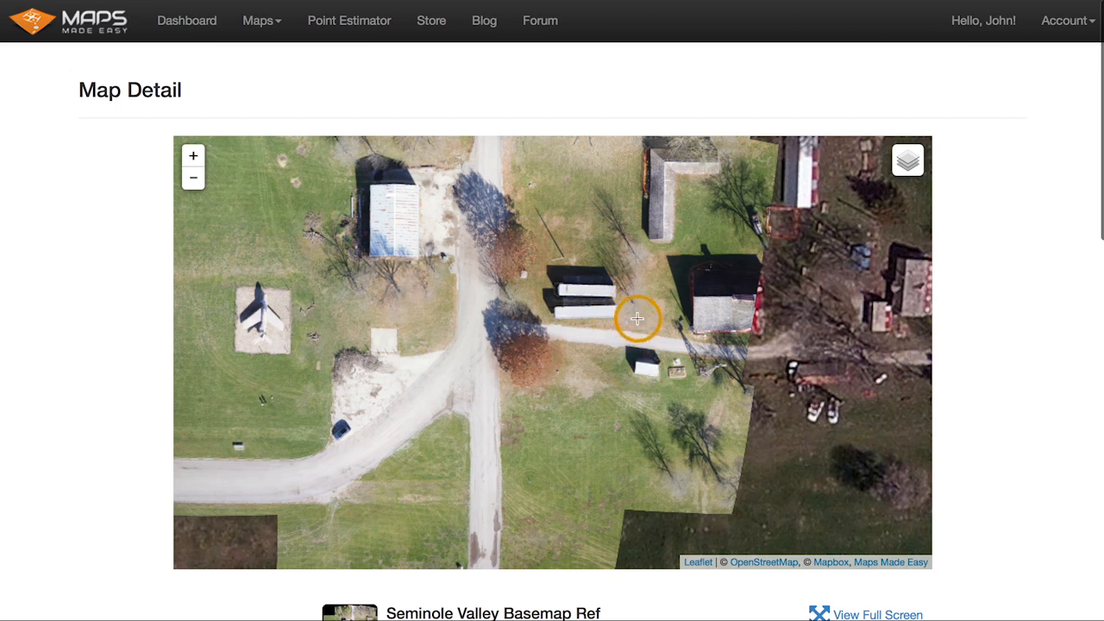
drag(636, 319, 638, 365)
scroll(645, 353, down, 1)
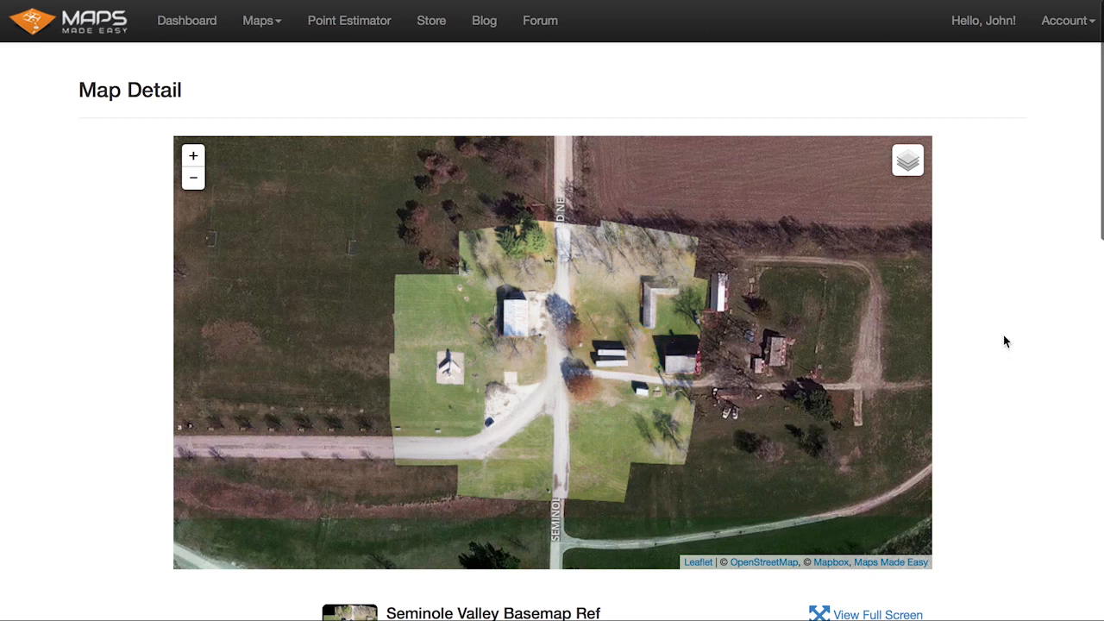
scroll(1003, 341, down, 5)
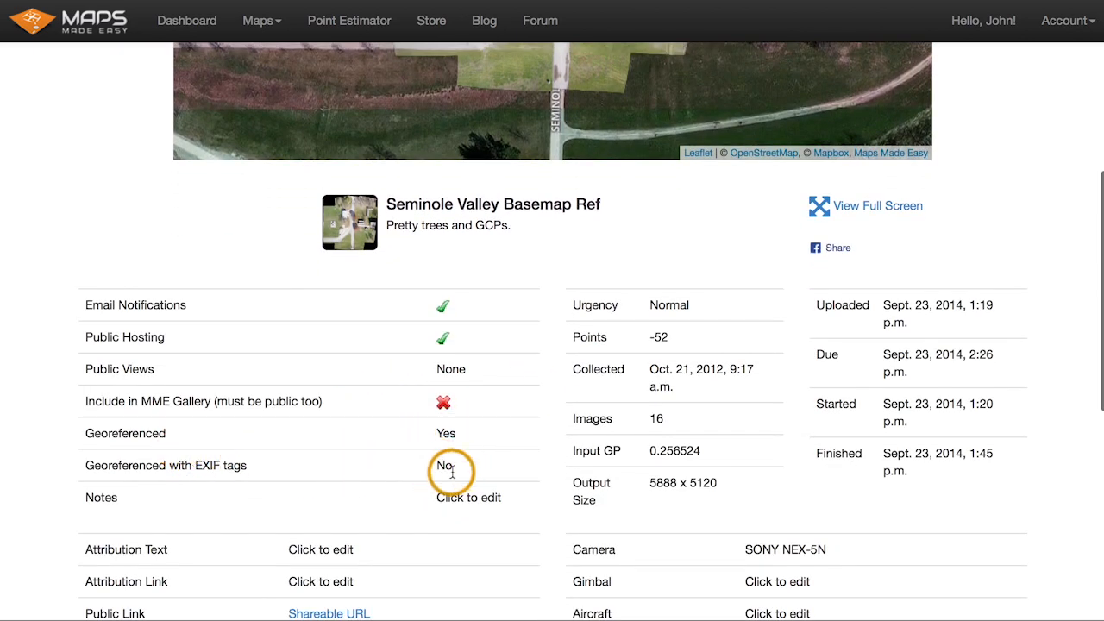
scroll(1064, 345, up, 5)
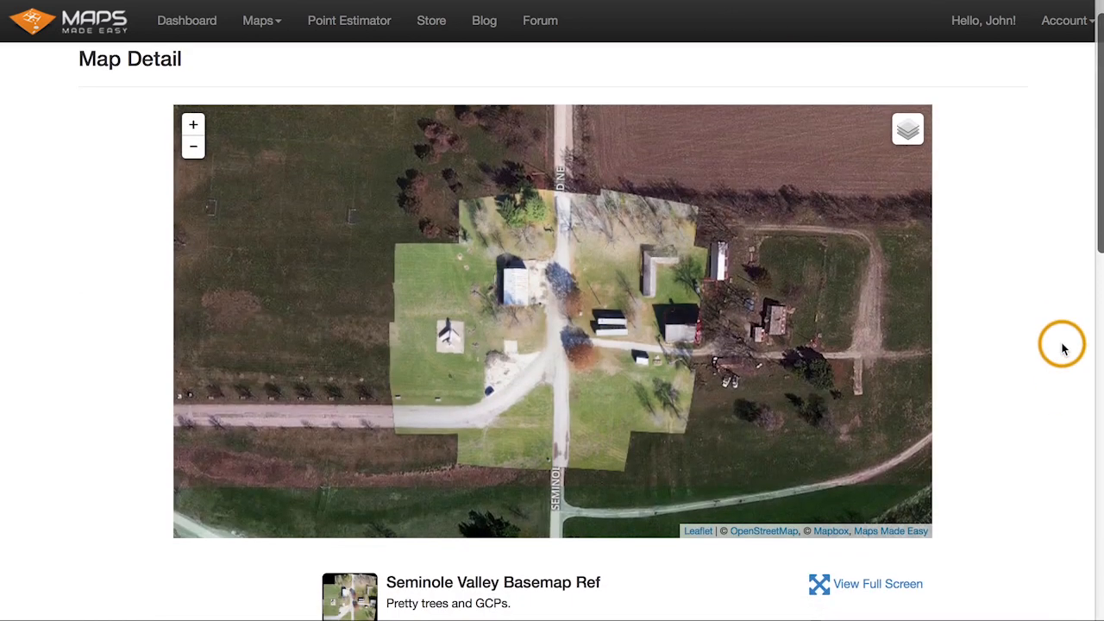
Start a new map from the dashboard and review the available stitched, georeferenced and NDVI workflows
click(185, 26)
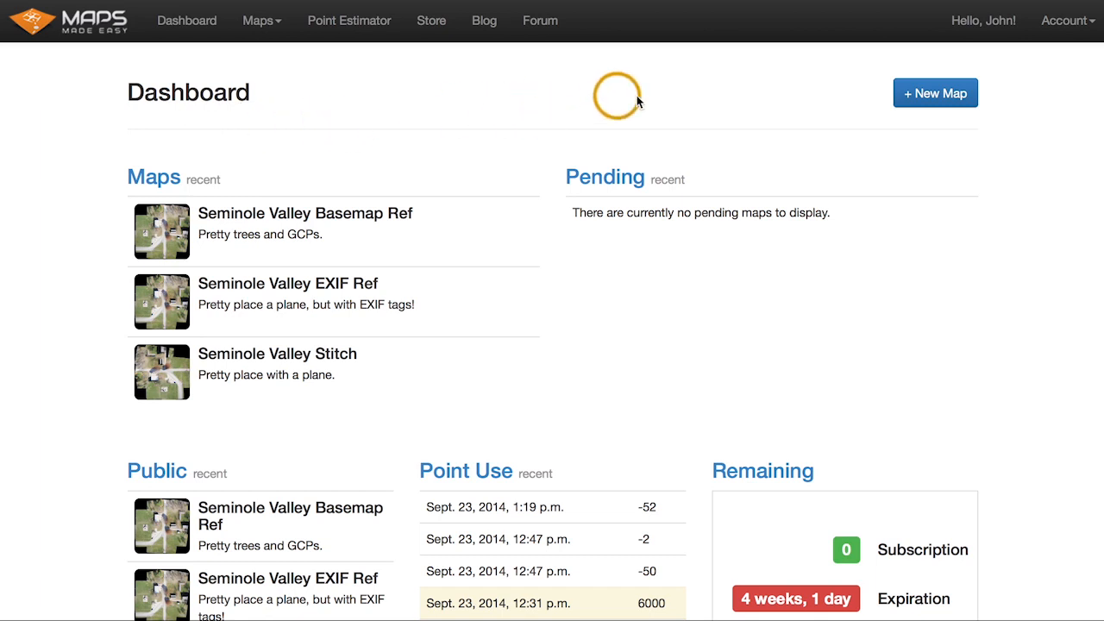
click(937, 91)
scroll(1034, 141, down, 5)
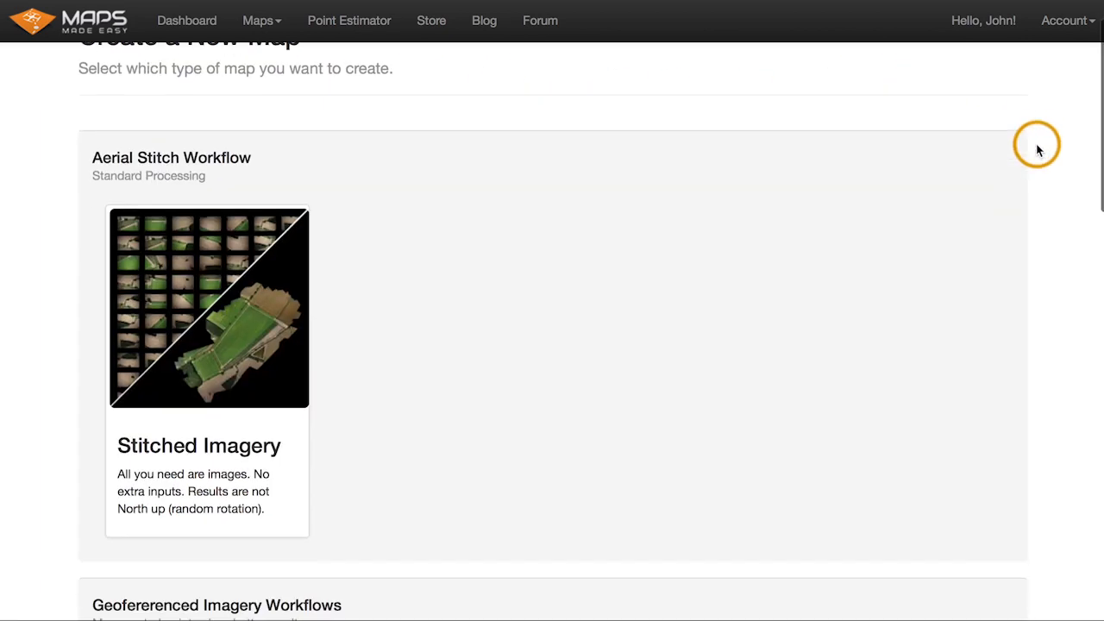
scroll(1038, 151, down, 3)
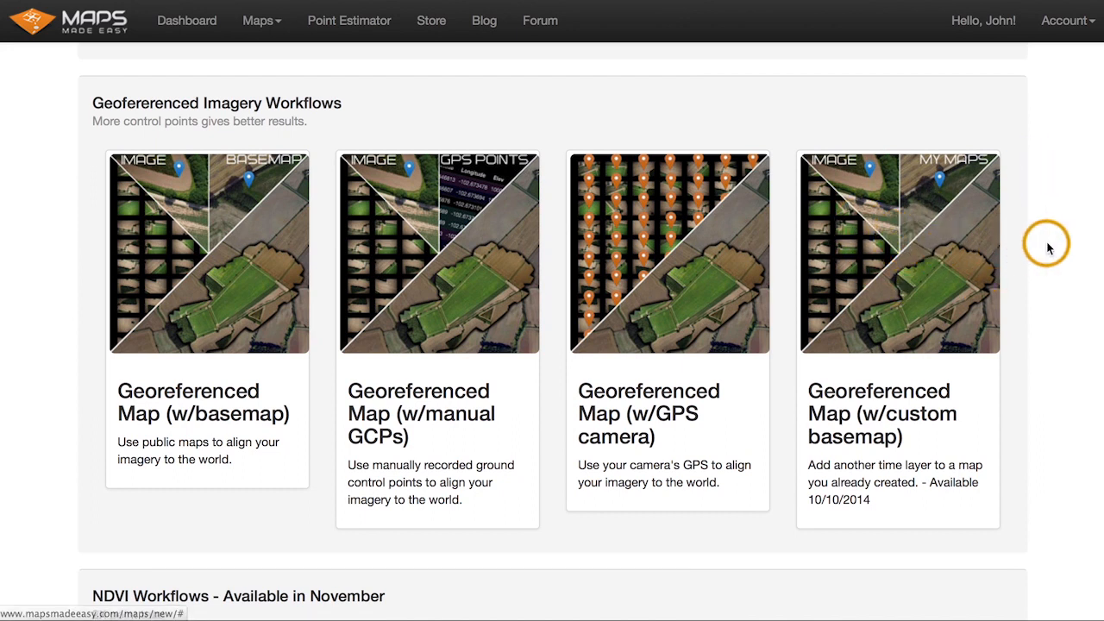
scroll(1051, 249, down, 1)
scroll(1050, 248, down, 6)
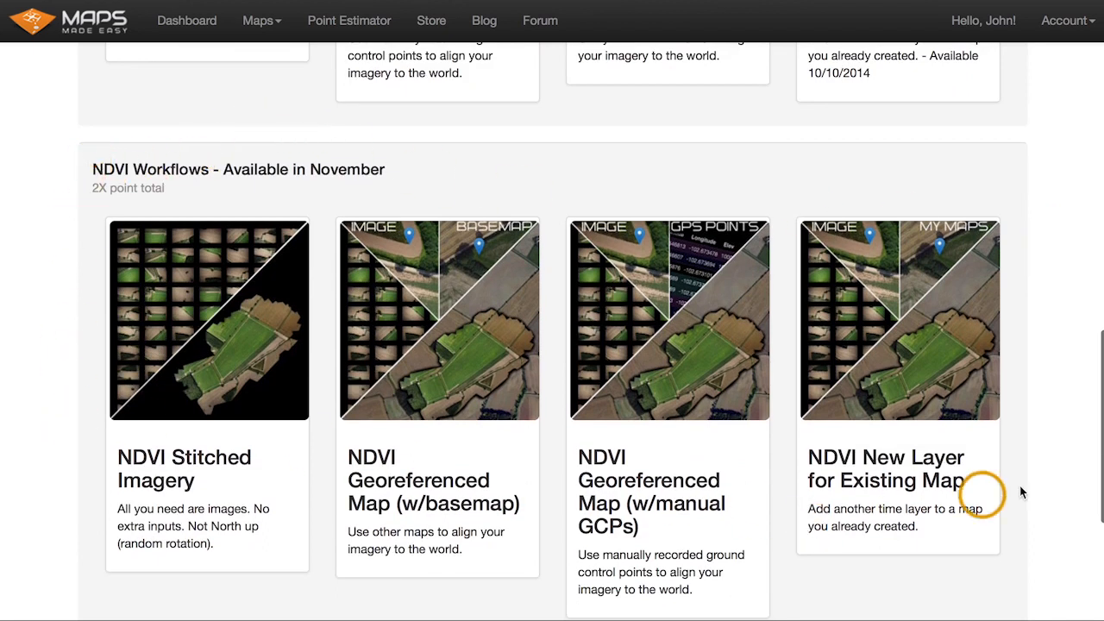
scroll(1045, 438, up, 1)
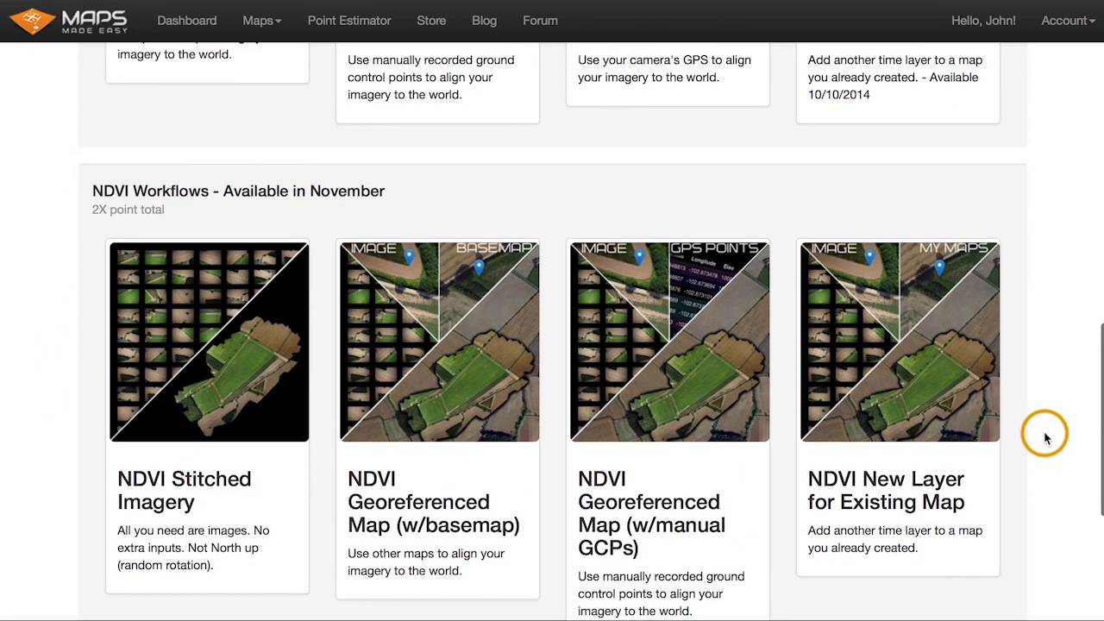
scroll(1044, 438, down, 1)
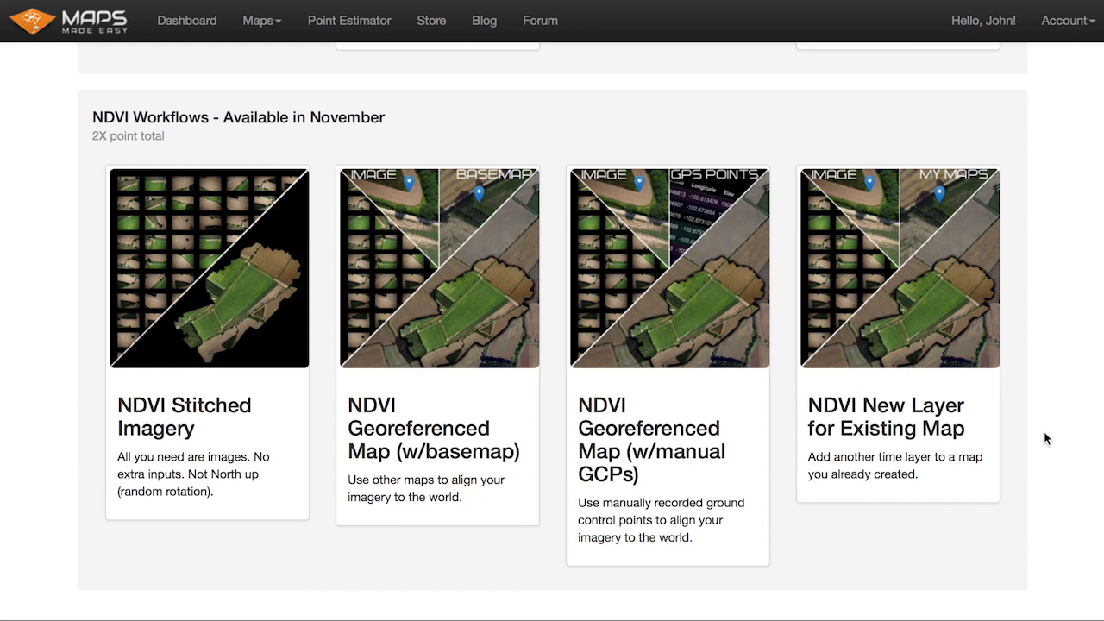
scroll(1044, 438, up, 10)
click(972, 253)
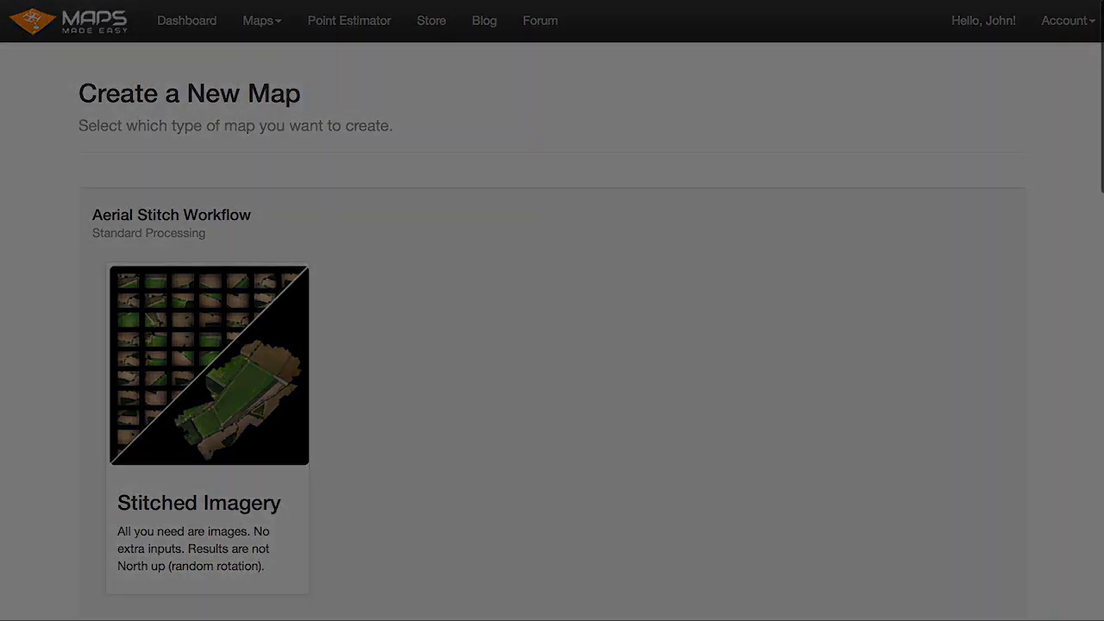